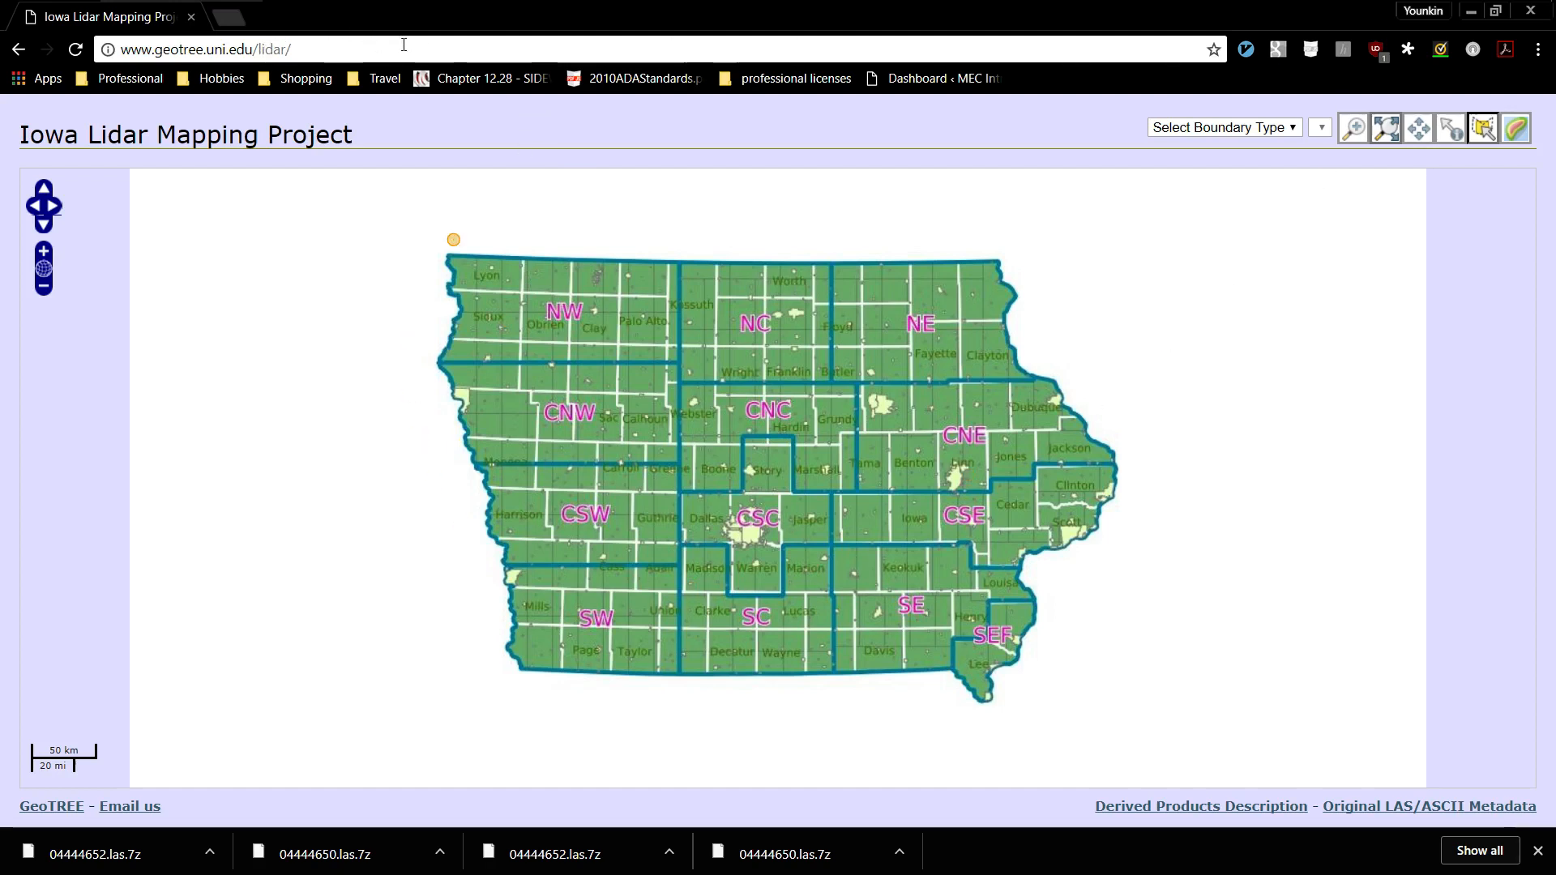
Outline a four-sided polygon over the southwest part of the large city on Story County's western edge to select its LiDAR tiles for download.
click(1355, 131)
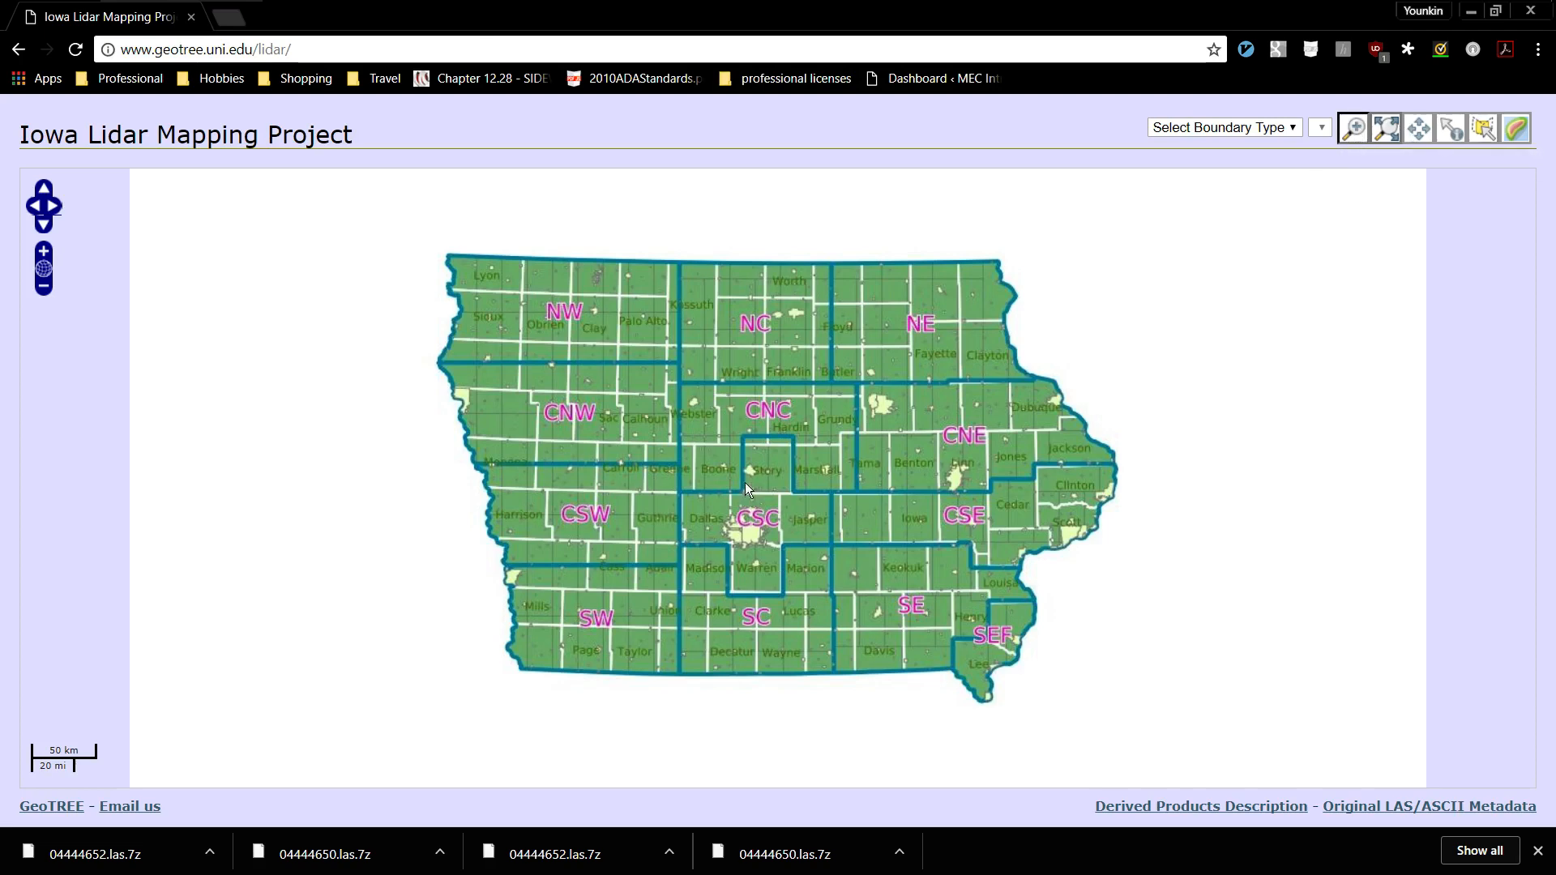
drag(737, 454, 764, 485)
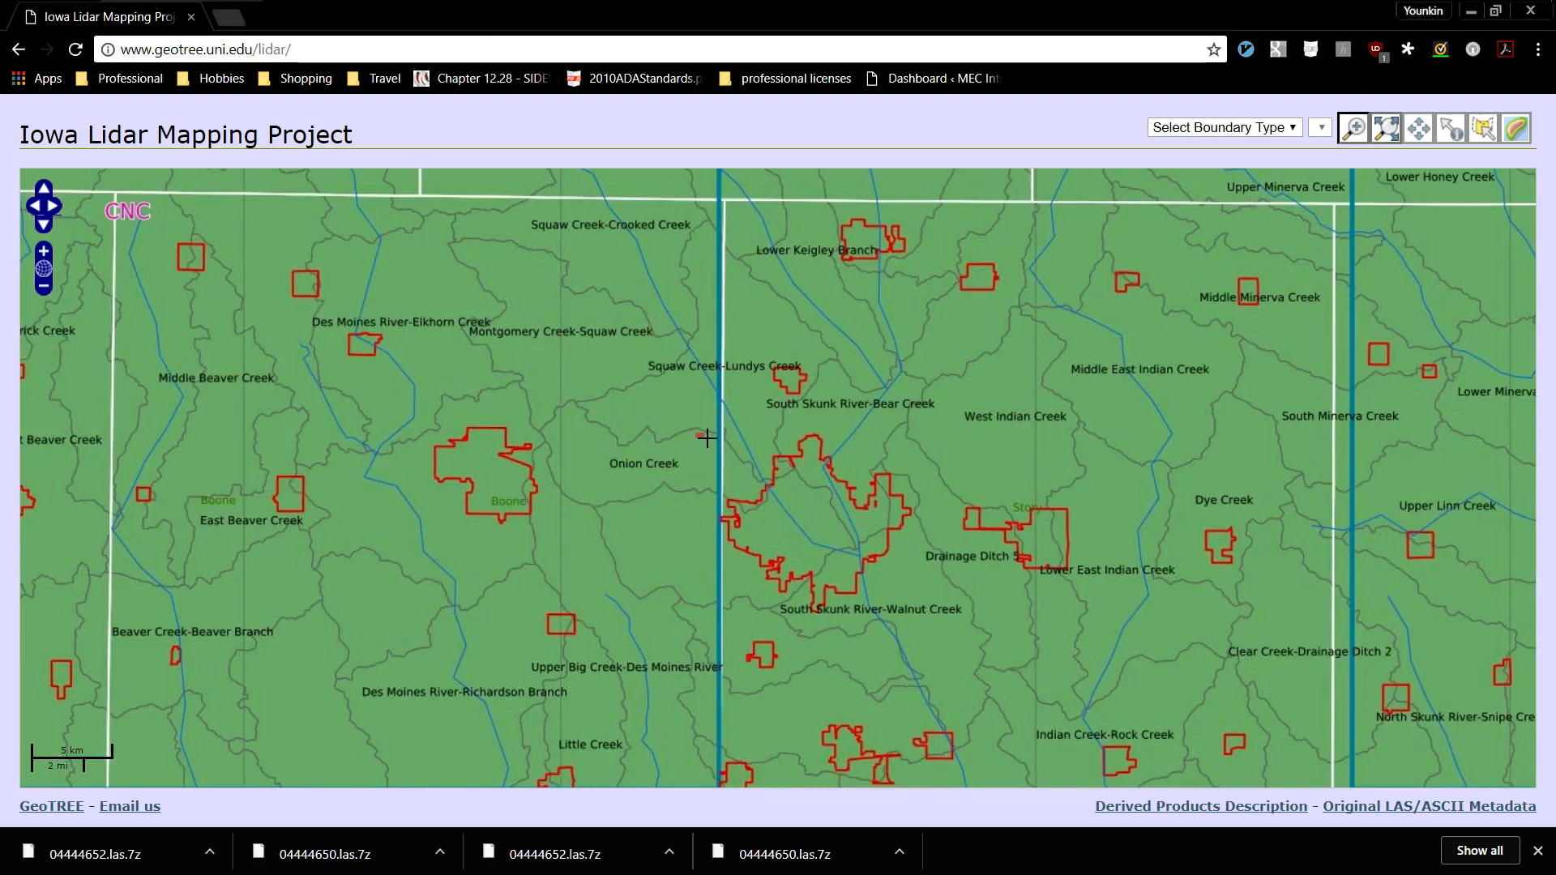
drag(698, 436, 922, 620)
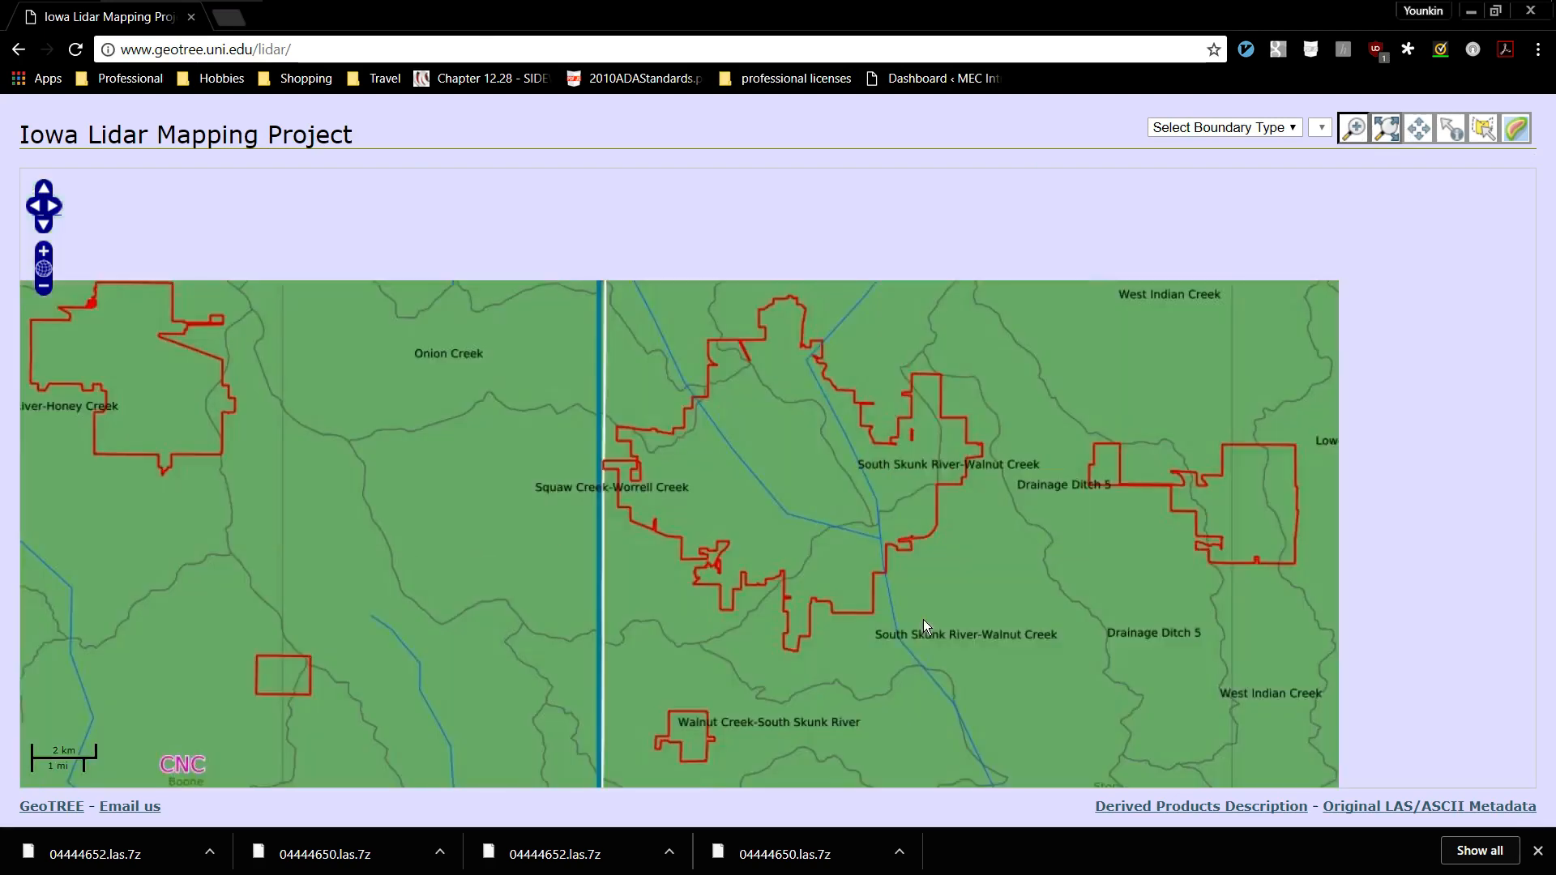
drag(669, 415, 820, 620)
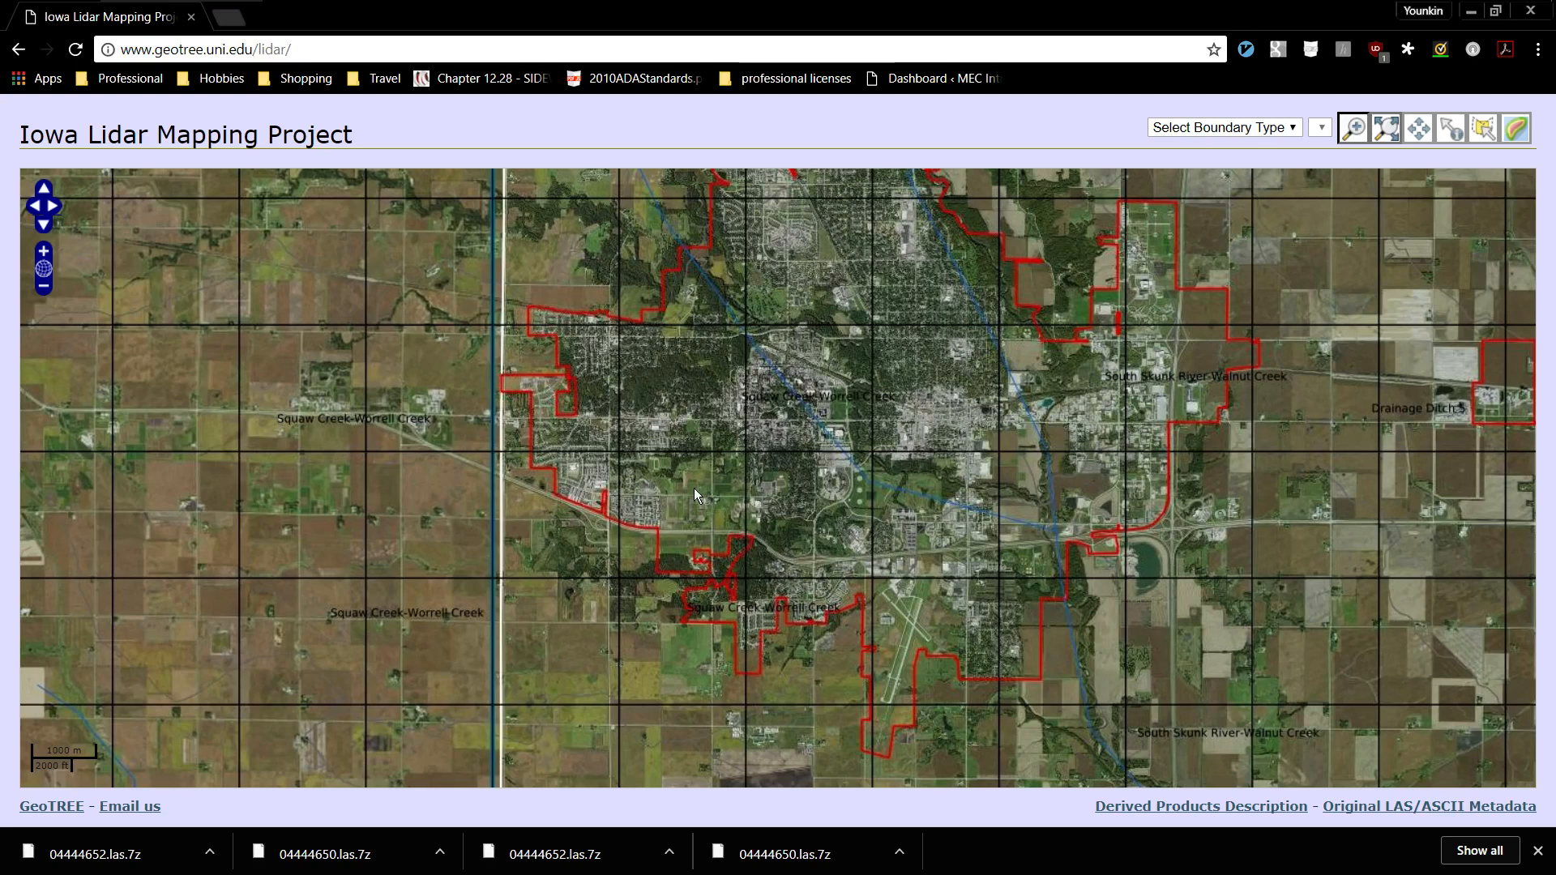
click(1483, 133)
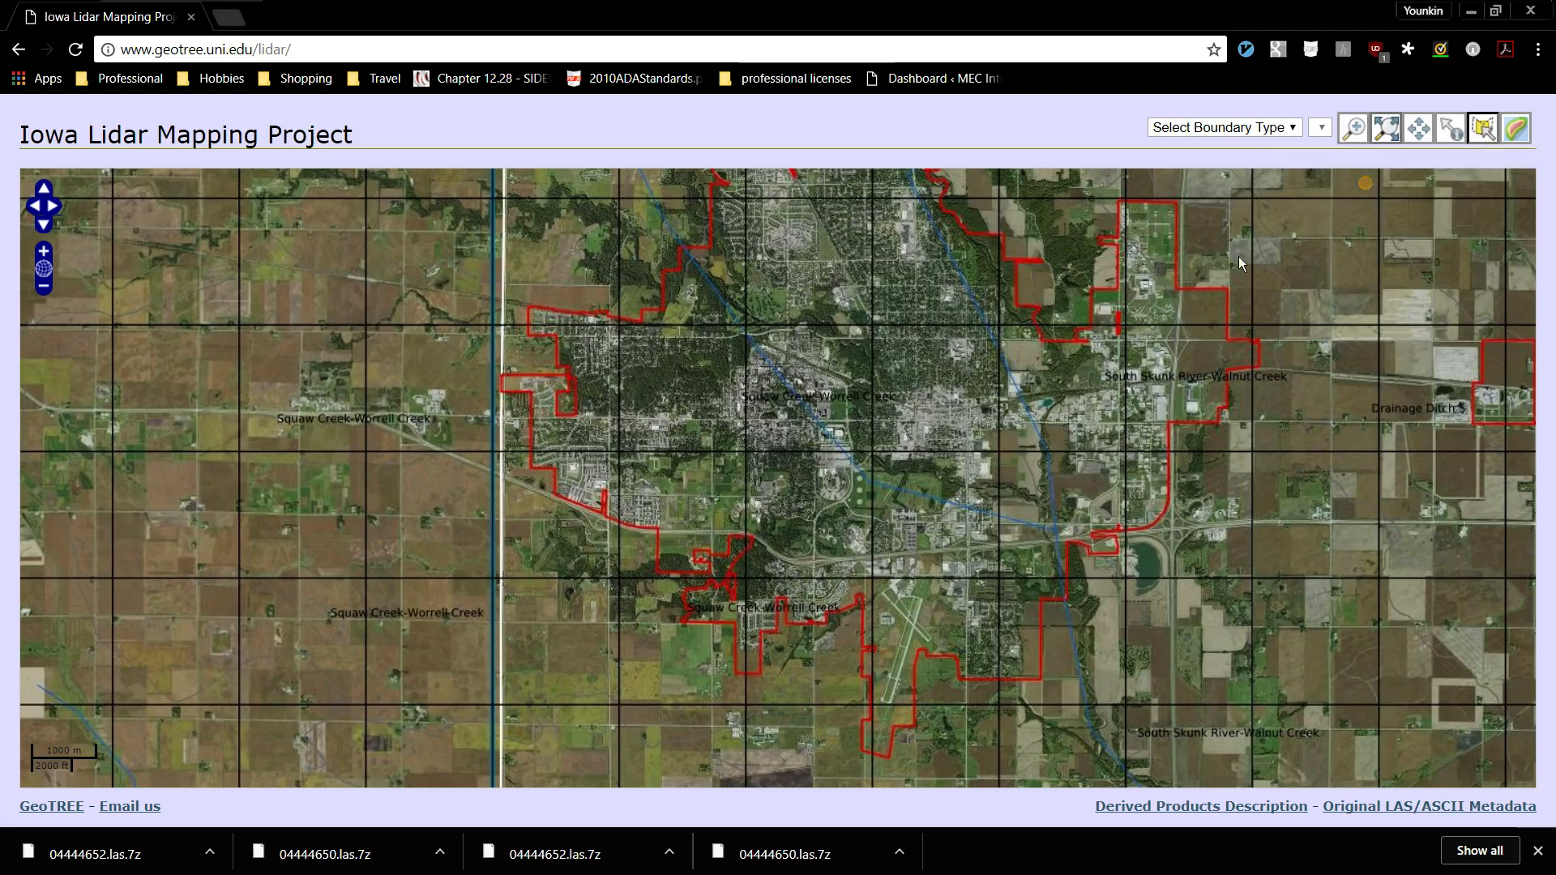
click(667, 395)
click(730, 398)
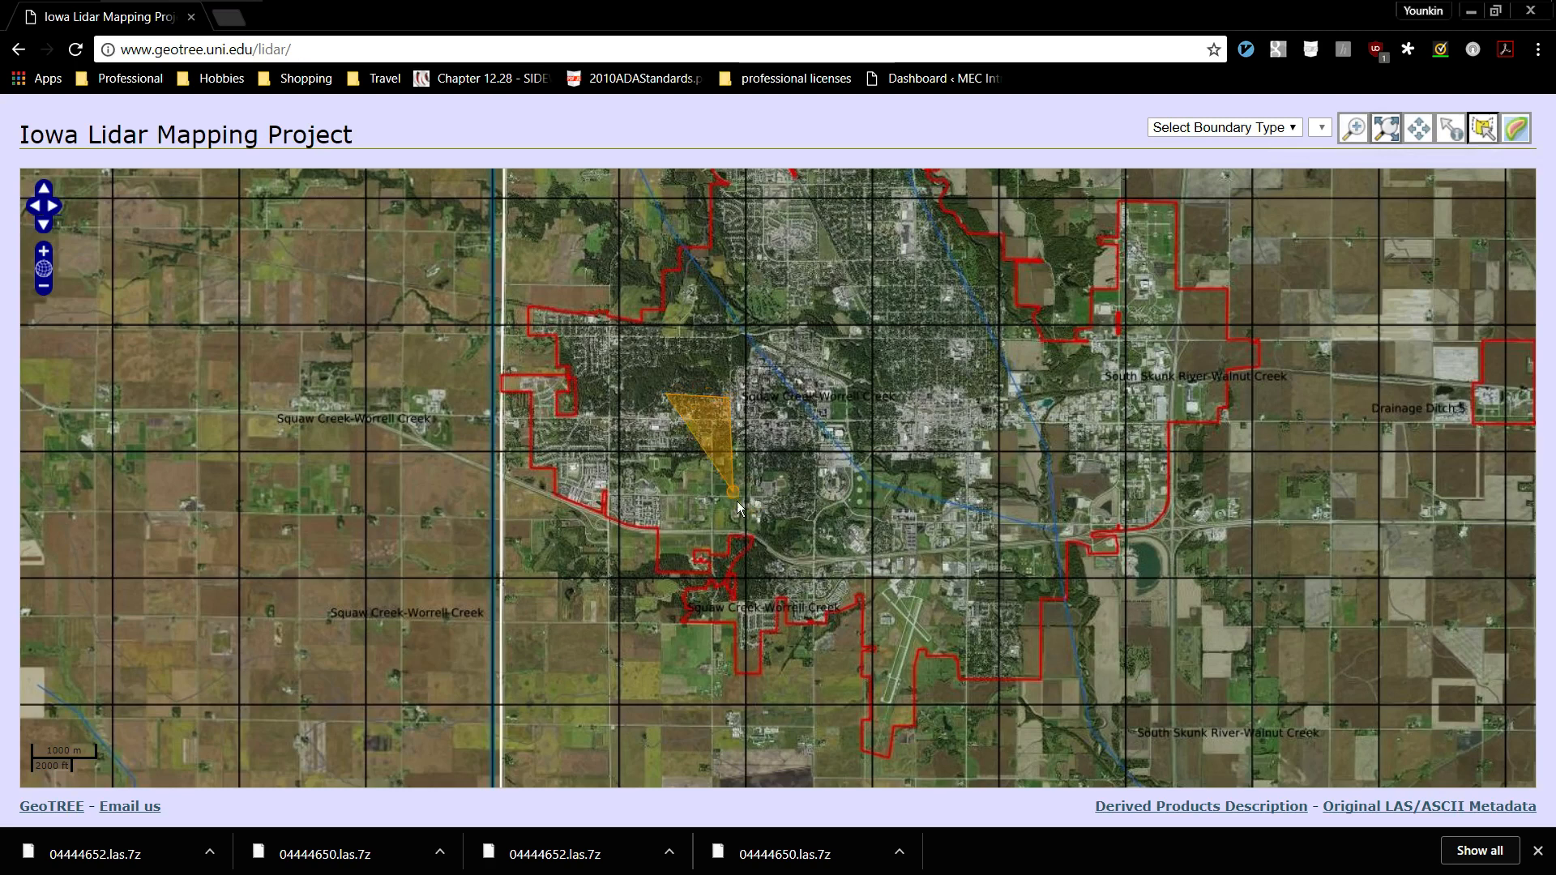
click(735, 520)
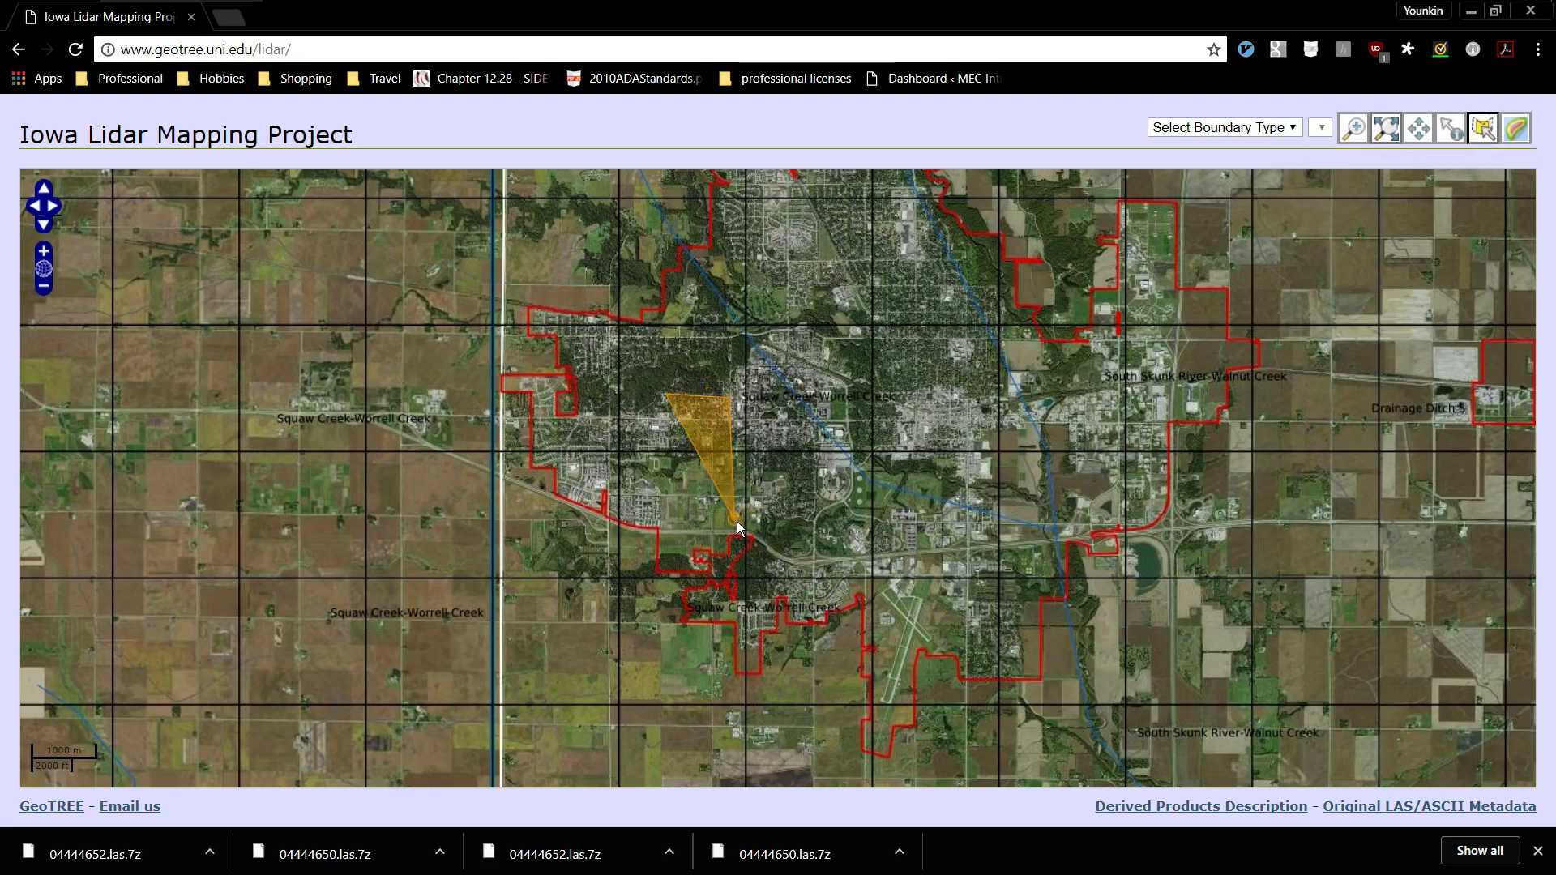
double_click(650, 517)
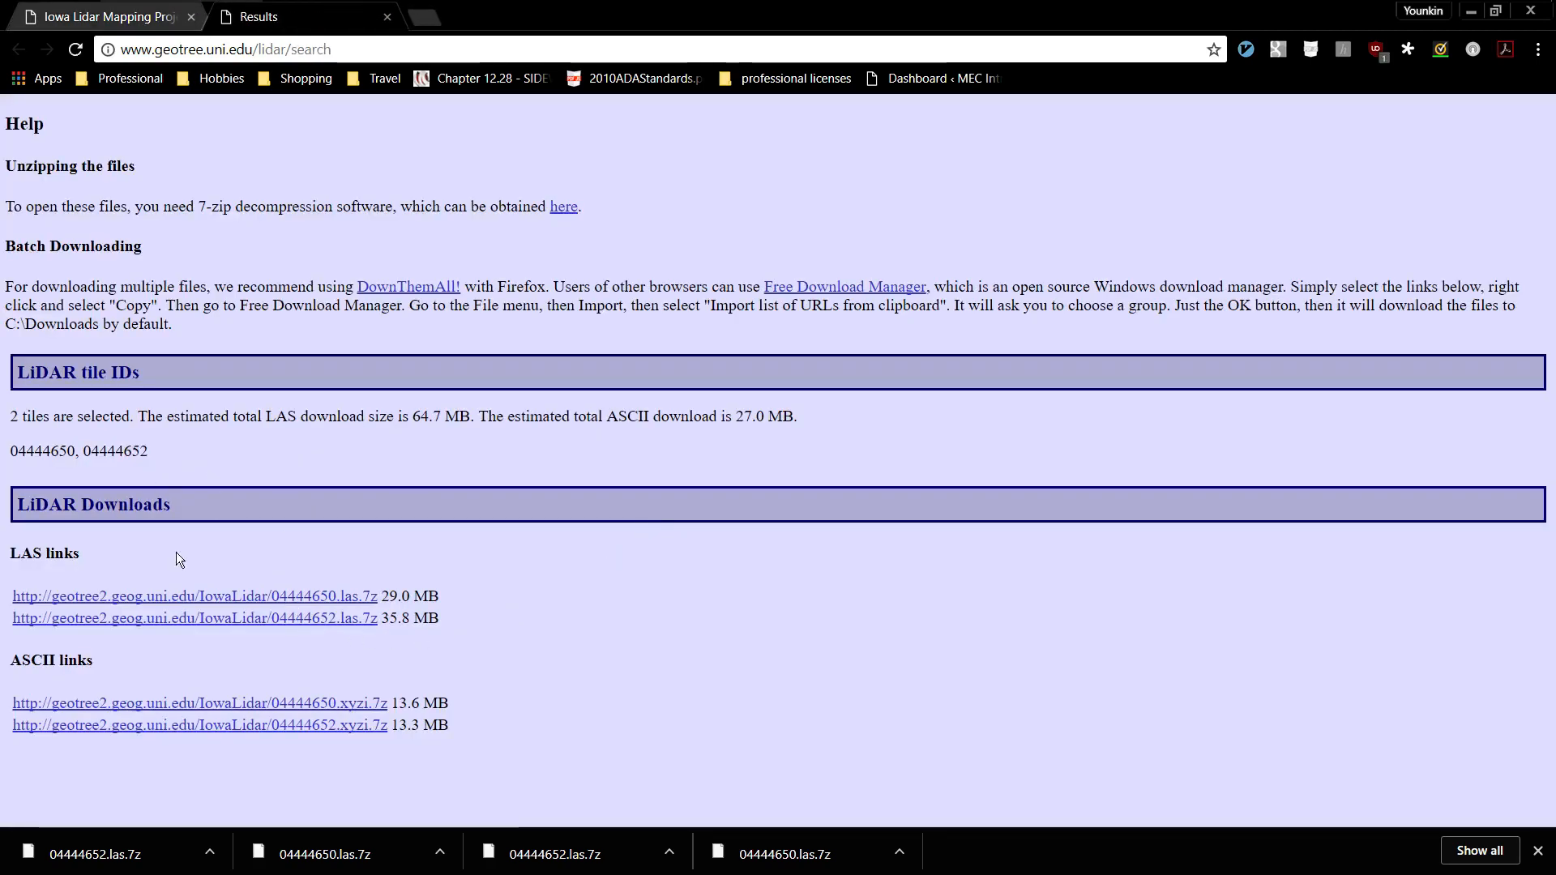
Download the LAS archives 04444650.las.7z and 04444652.las.7z and show them in their download folder.
click(232, 597)
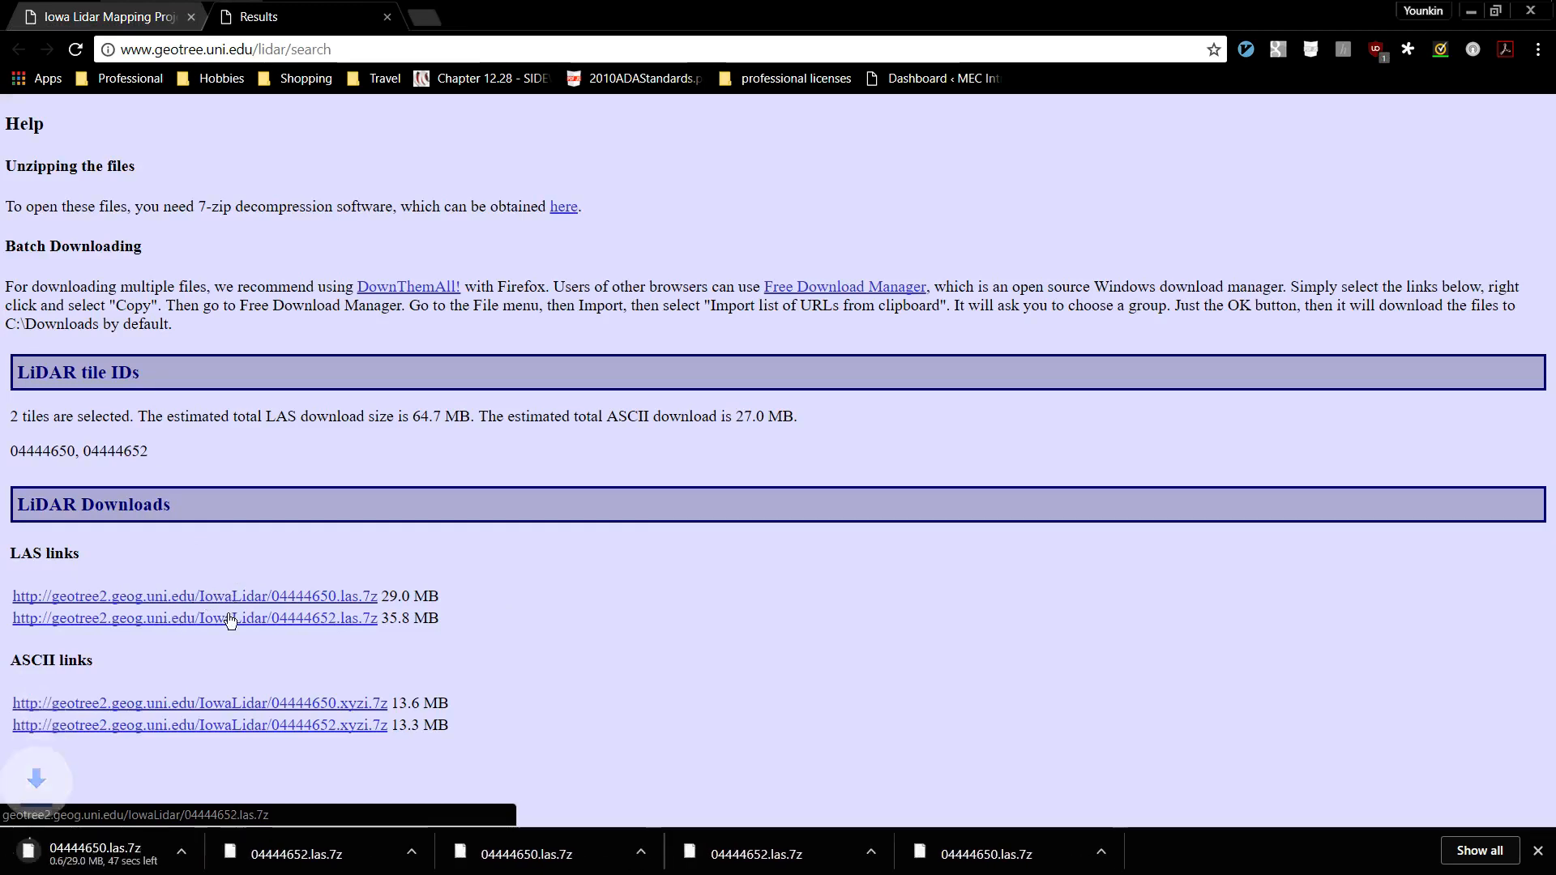
click(229, 617)
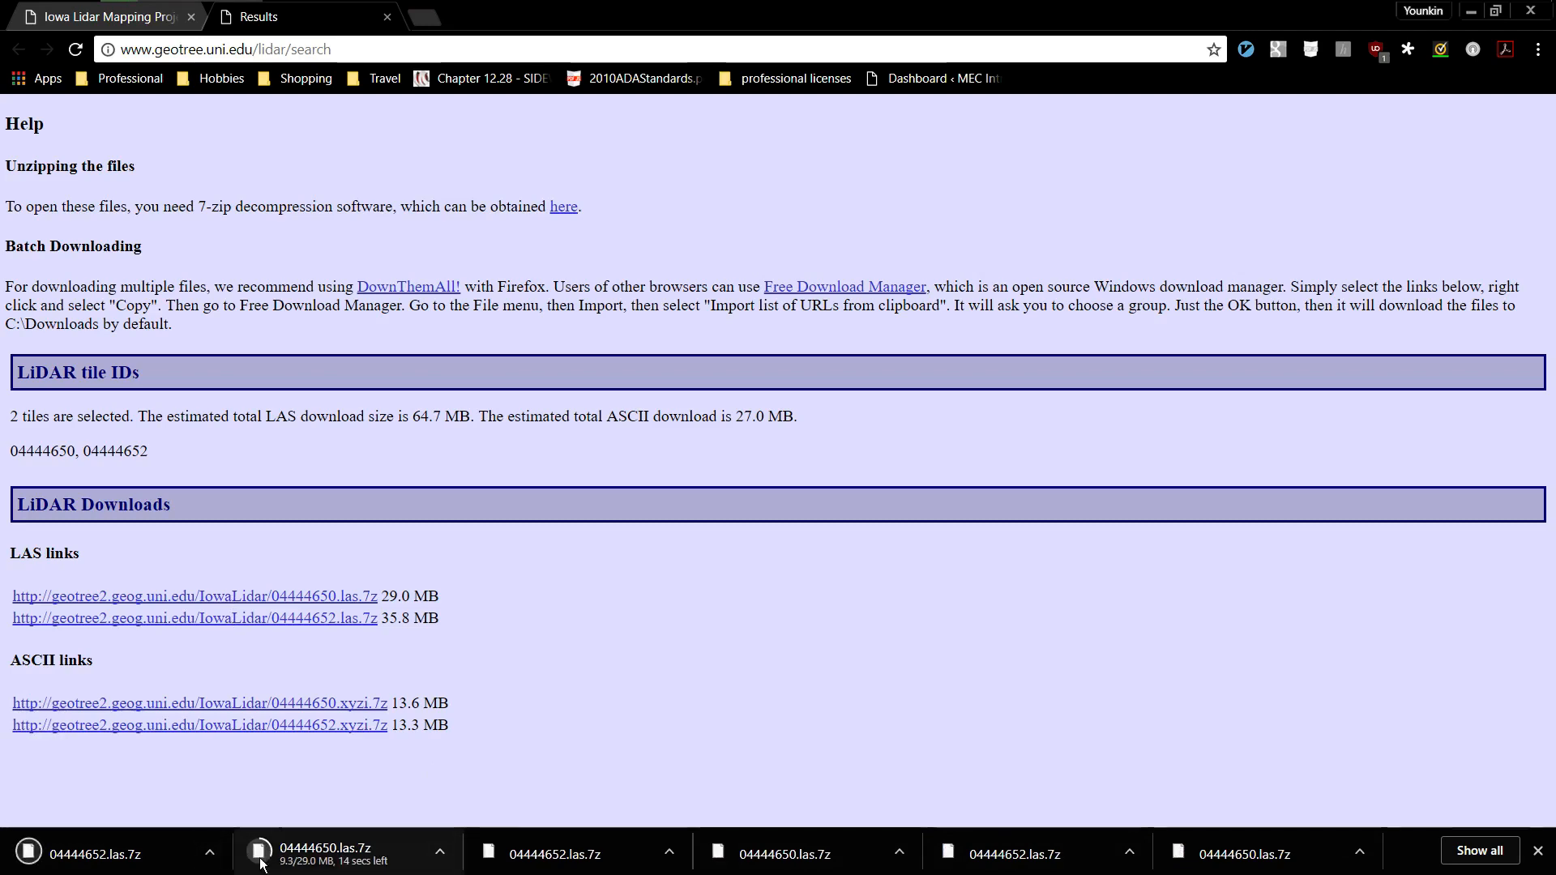
right_click(307, 849)
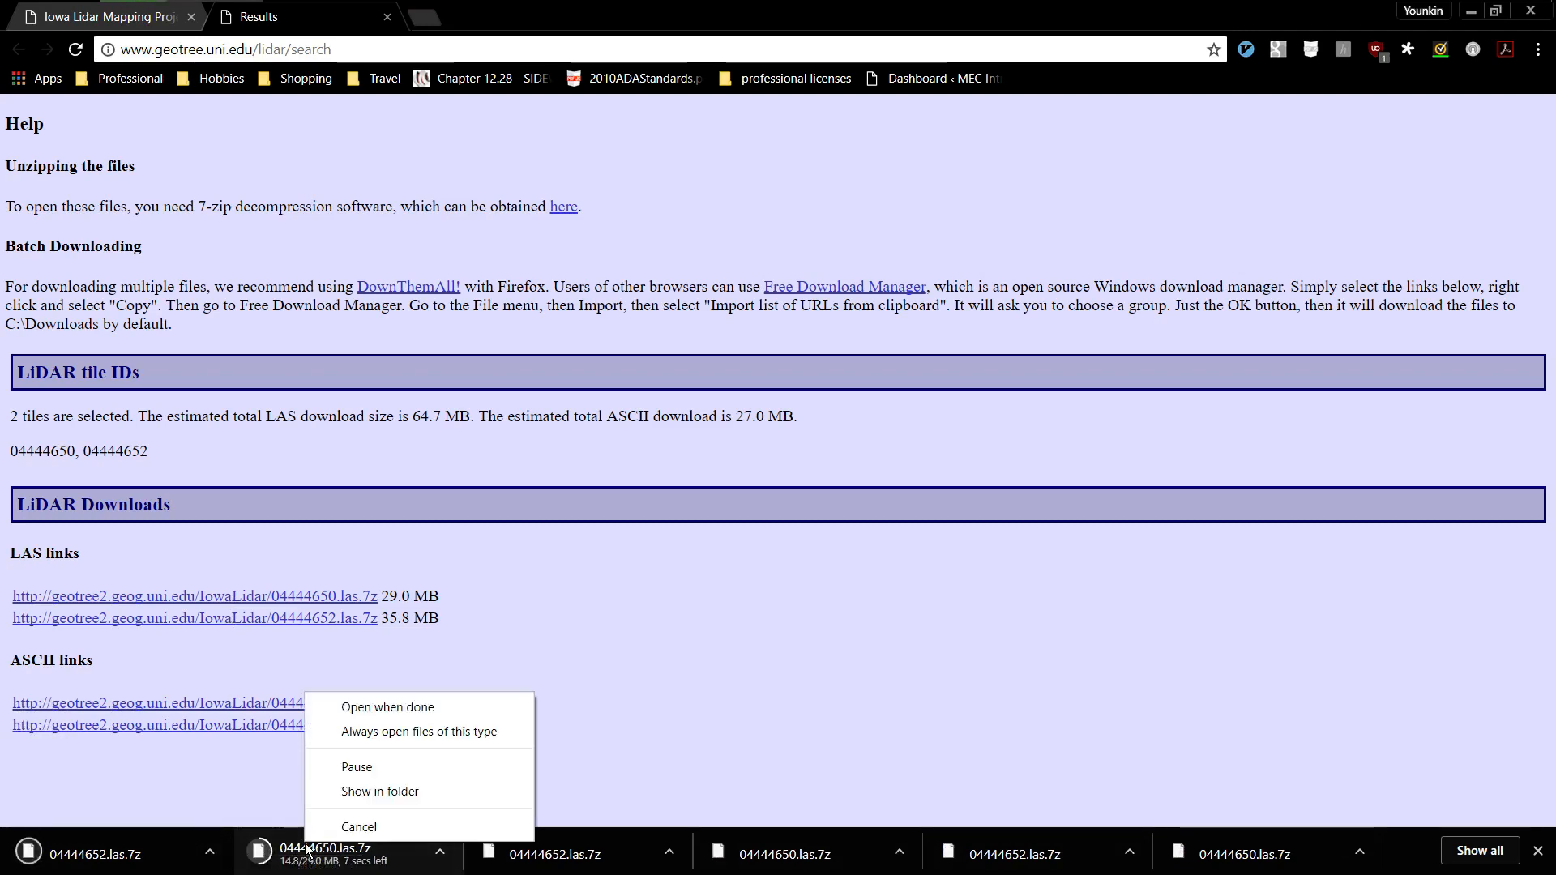
click(376, 791)
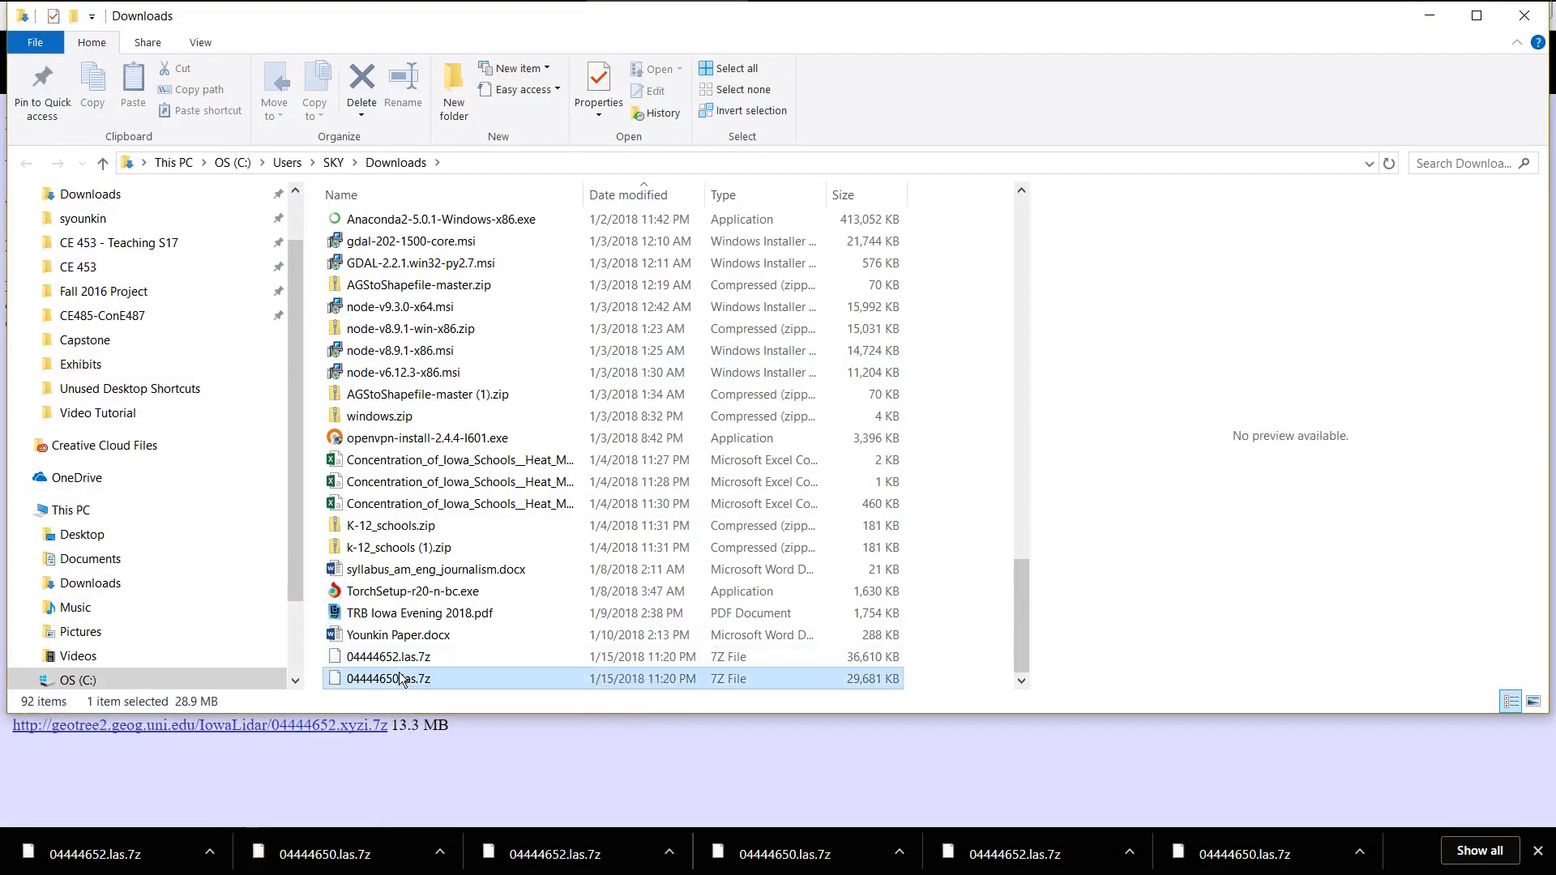
Move 04444650.las.7z and 04444652.las.7z from Downloads to the Video Tutorial folder inside Capstone on the Desktop.
shift+click(415, 661)
key(ctrl+x)
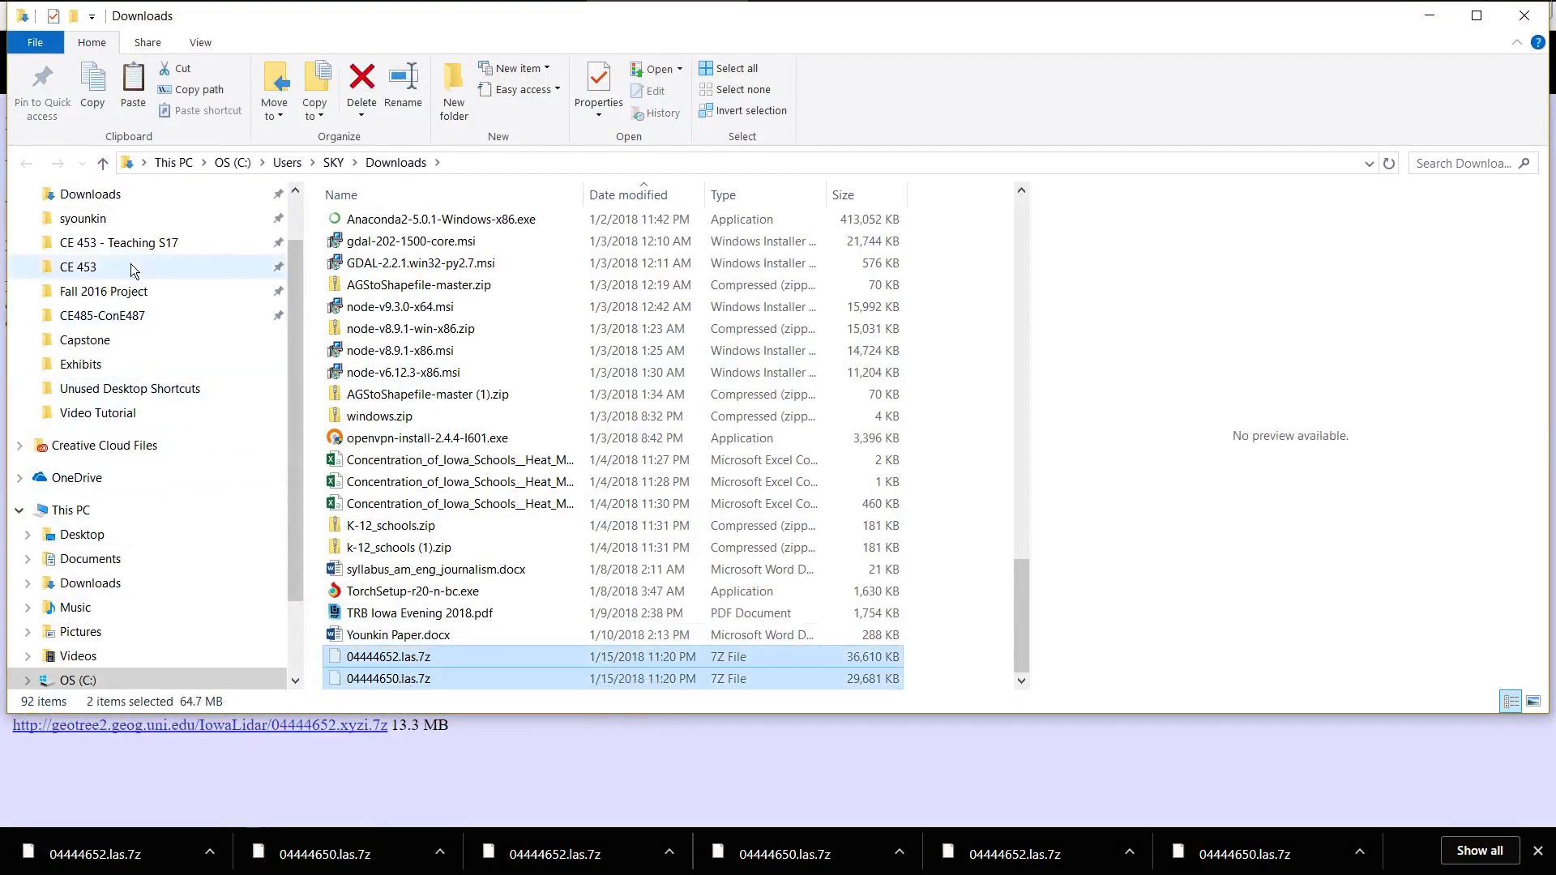
scroll(132, 266, up, 2)
click(79, 236)
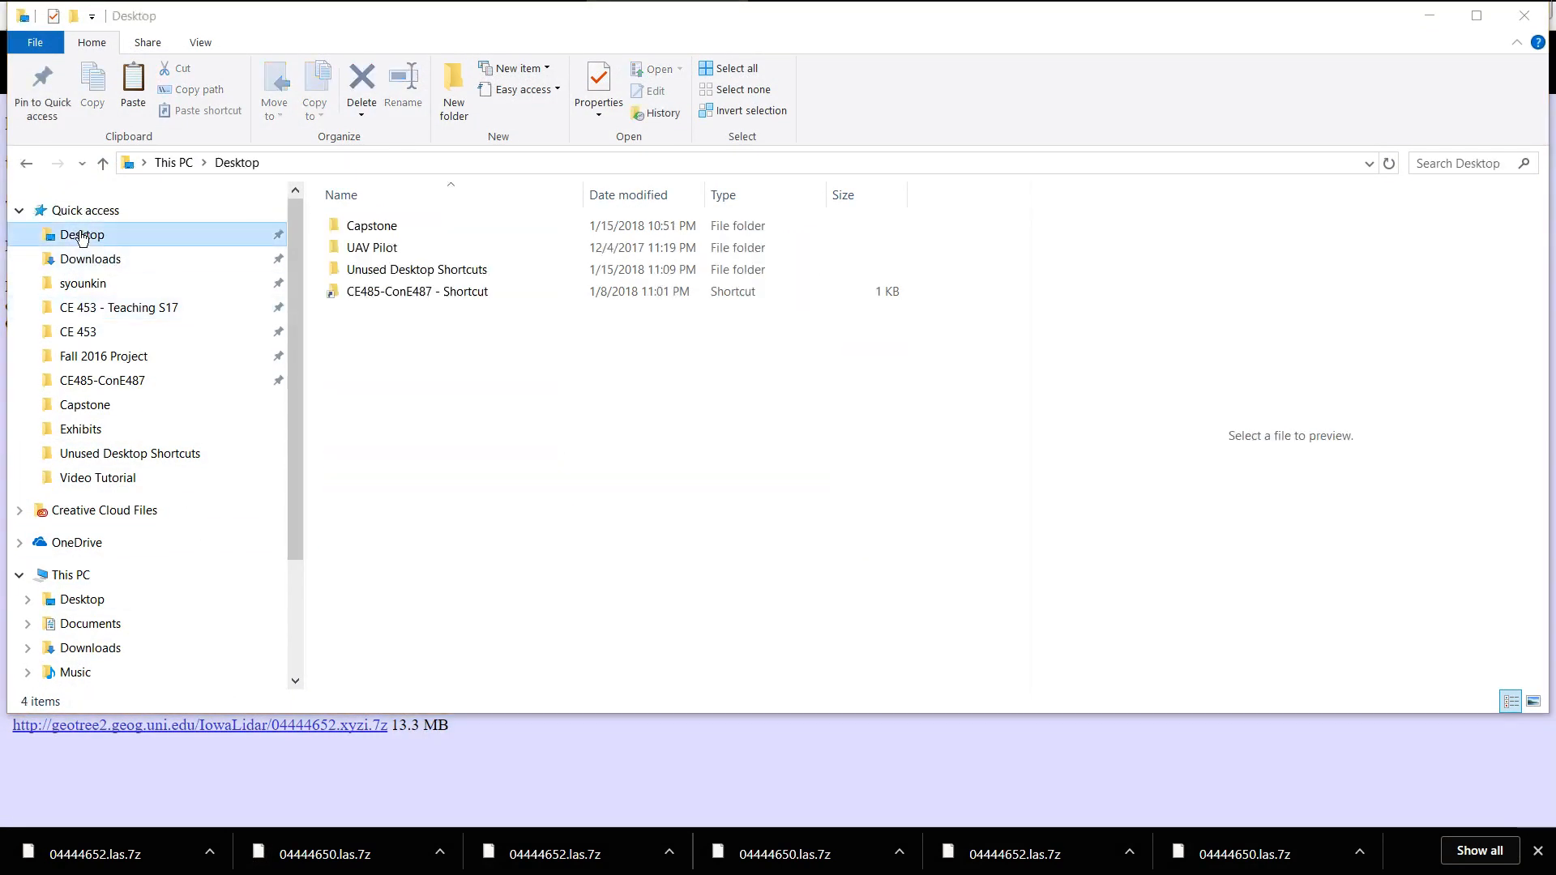
double_click(375, 223)
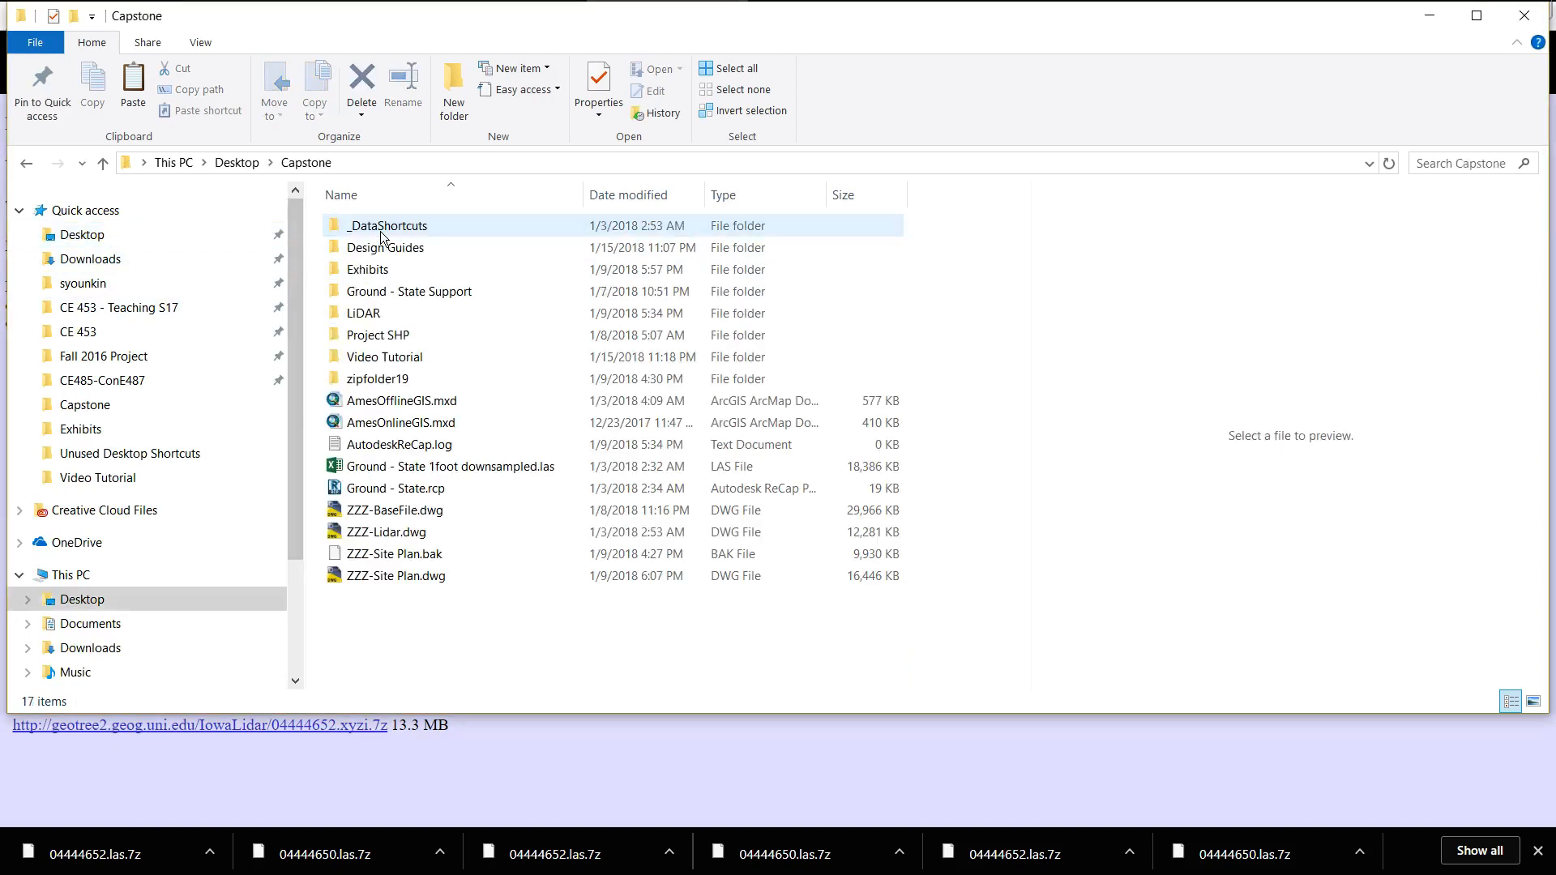
double_click(377, 357)
key(ctrl+v)
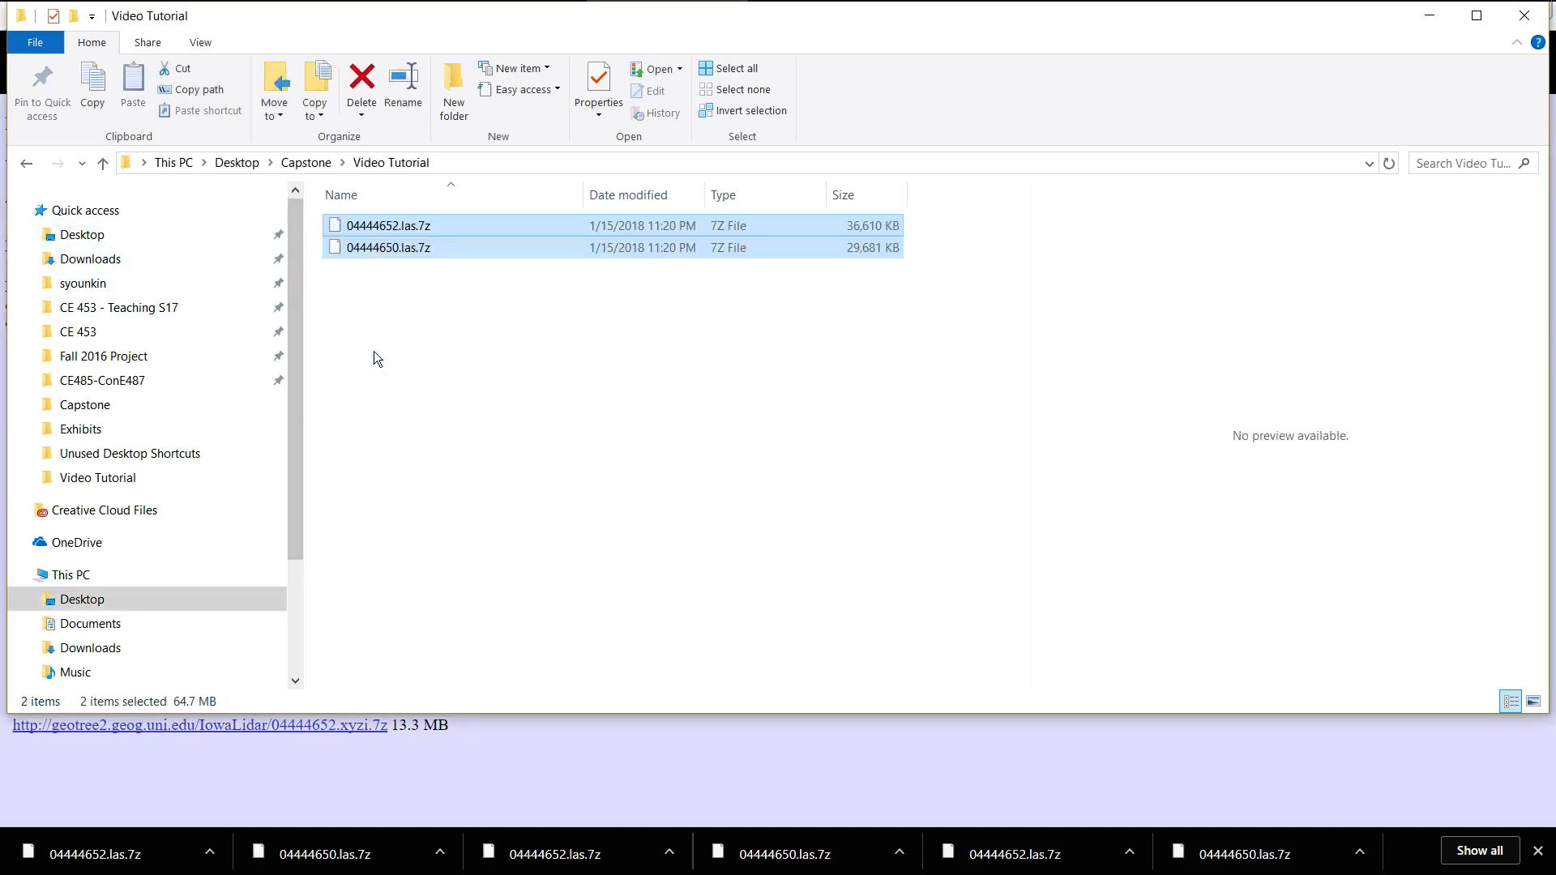
Extract both .las.7z archives with 7-Zip directly into the Video Tutorial folder.
click(433, 251)
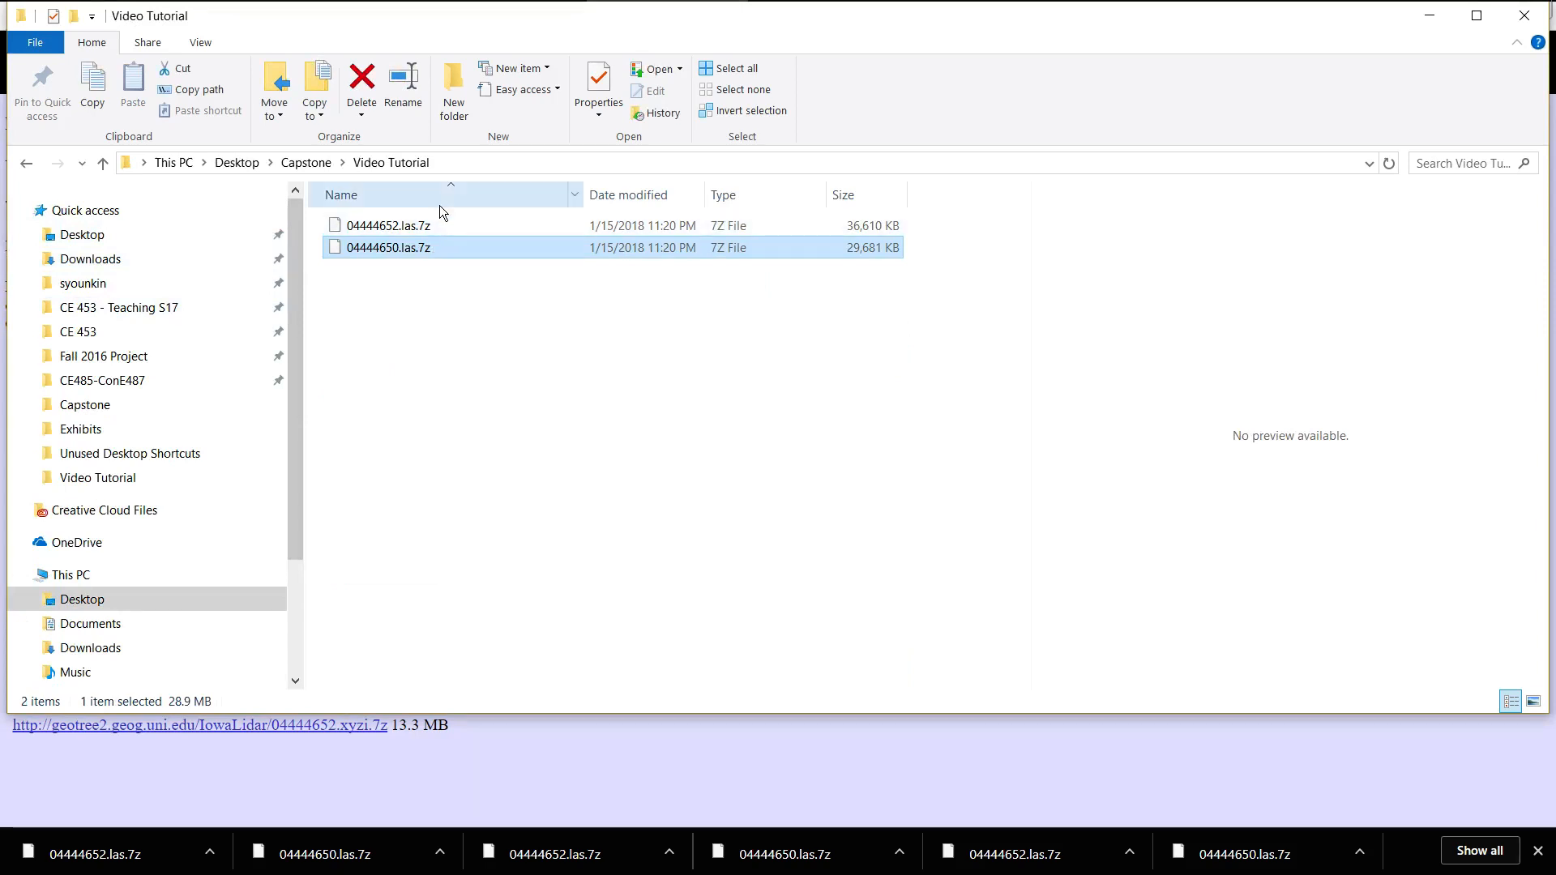
ctrl+click(426, 234)
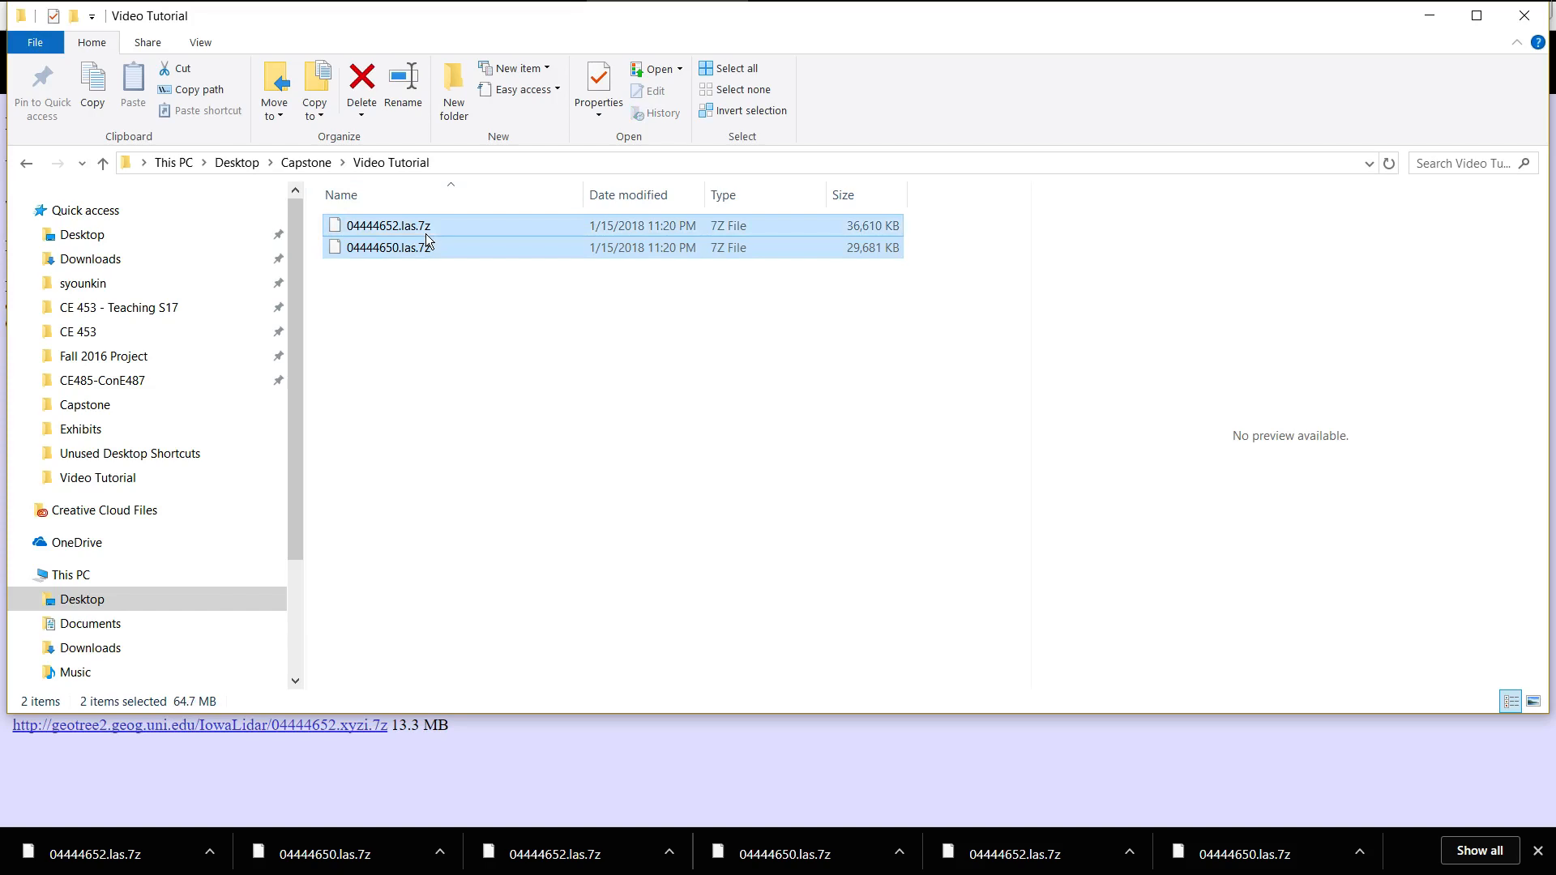
right_click(427, 240)
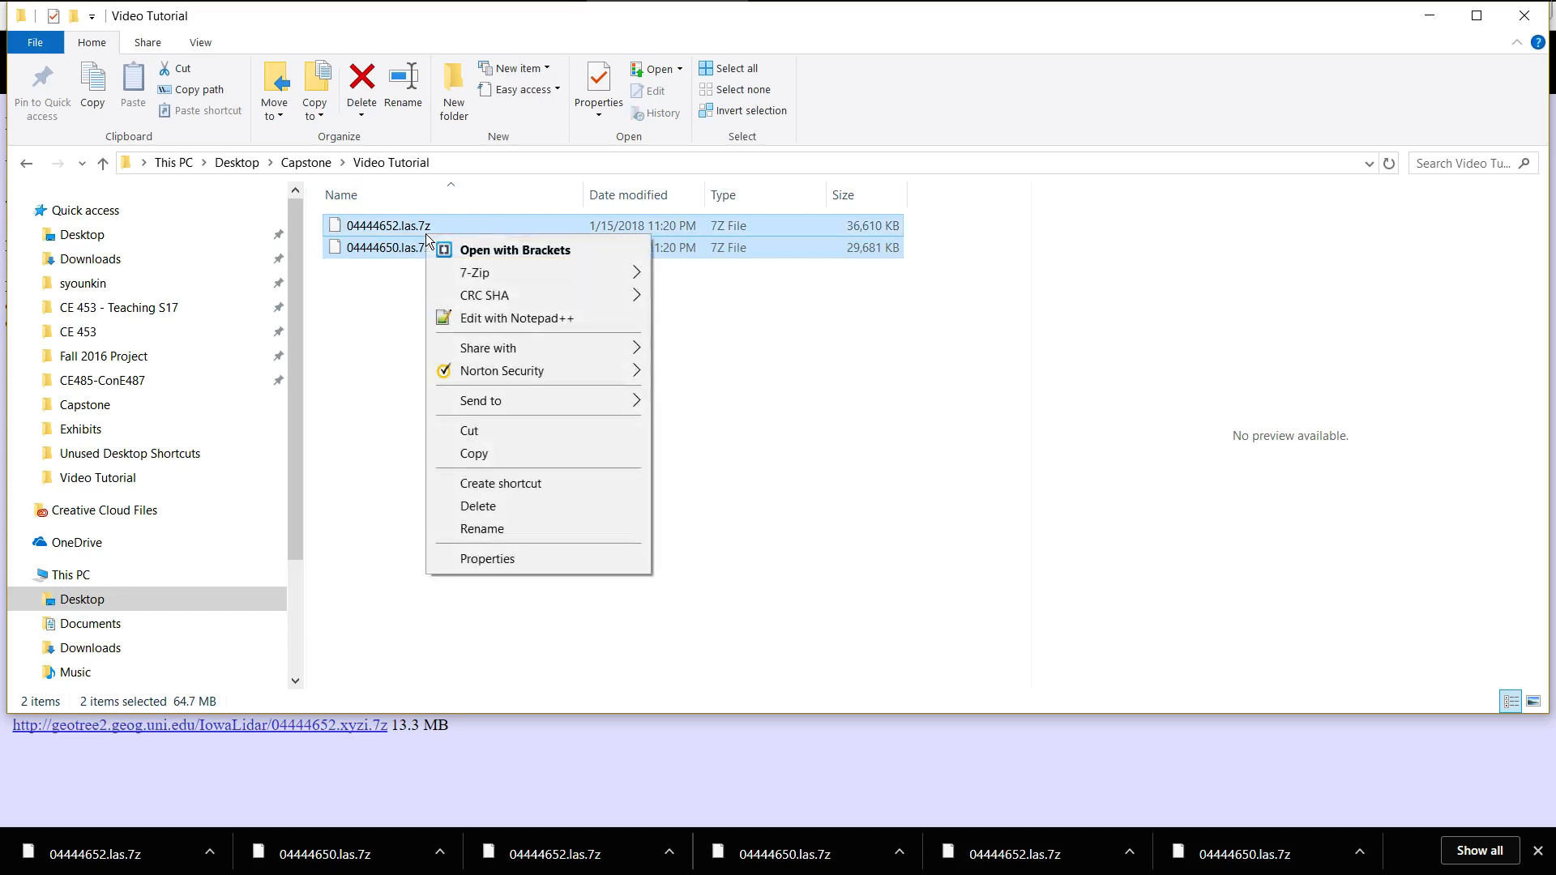
mouse_move(486, 278)
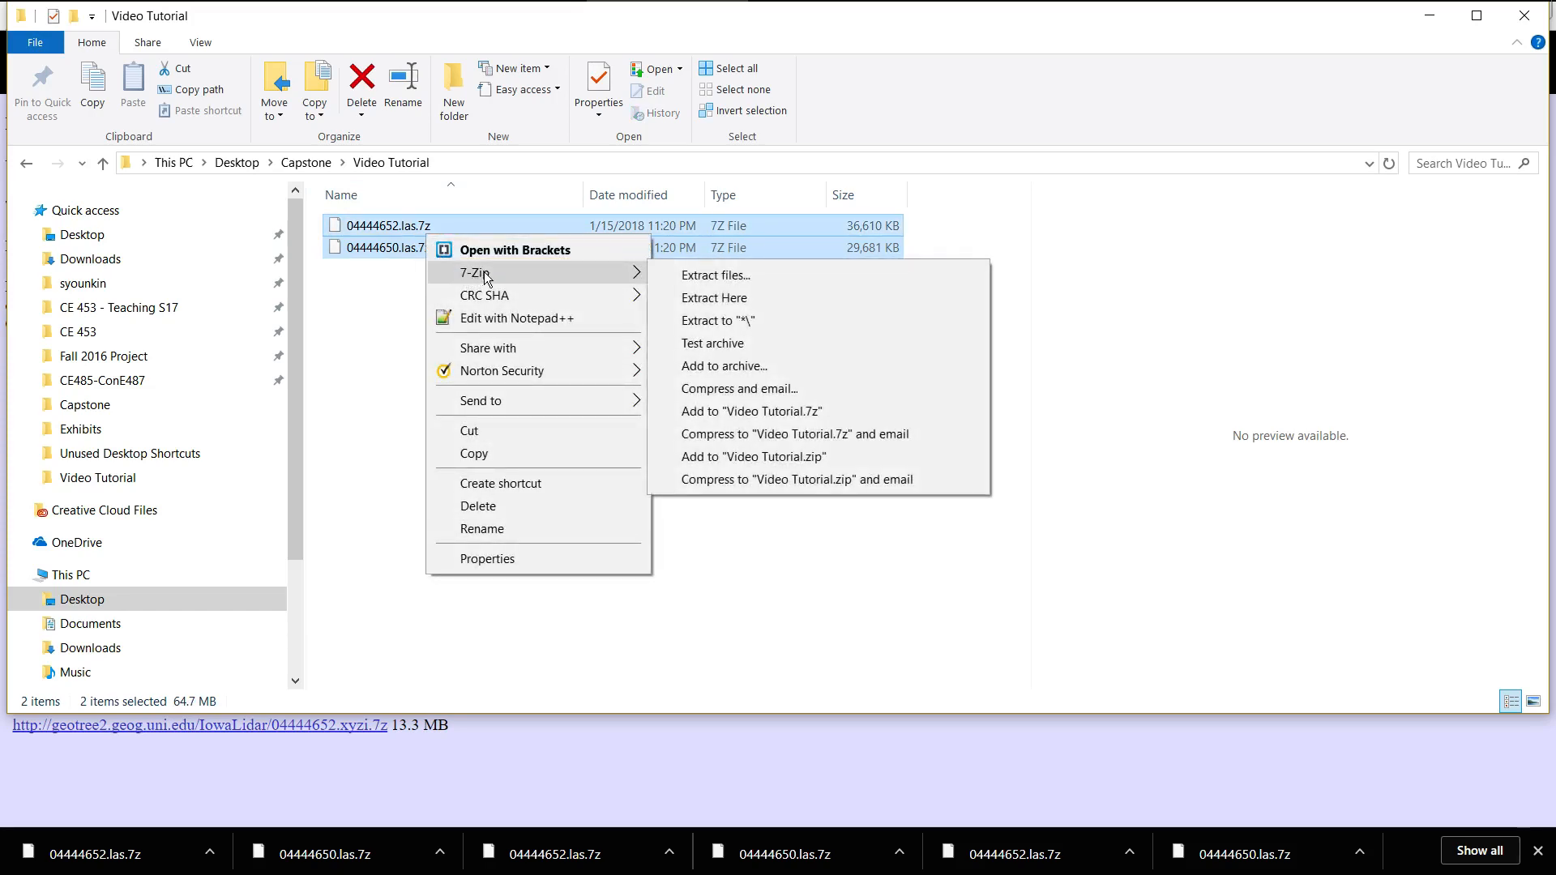
click(698, 299)
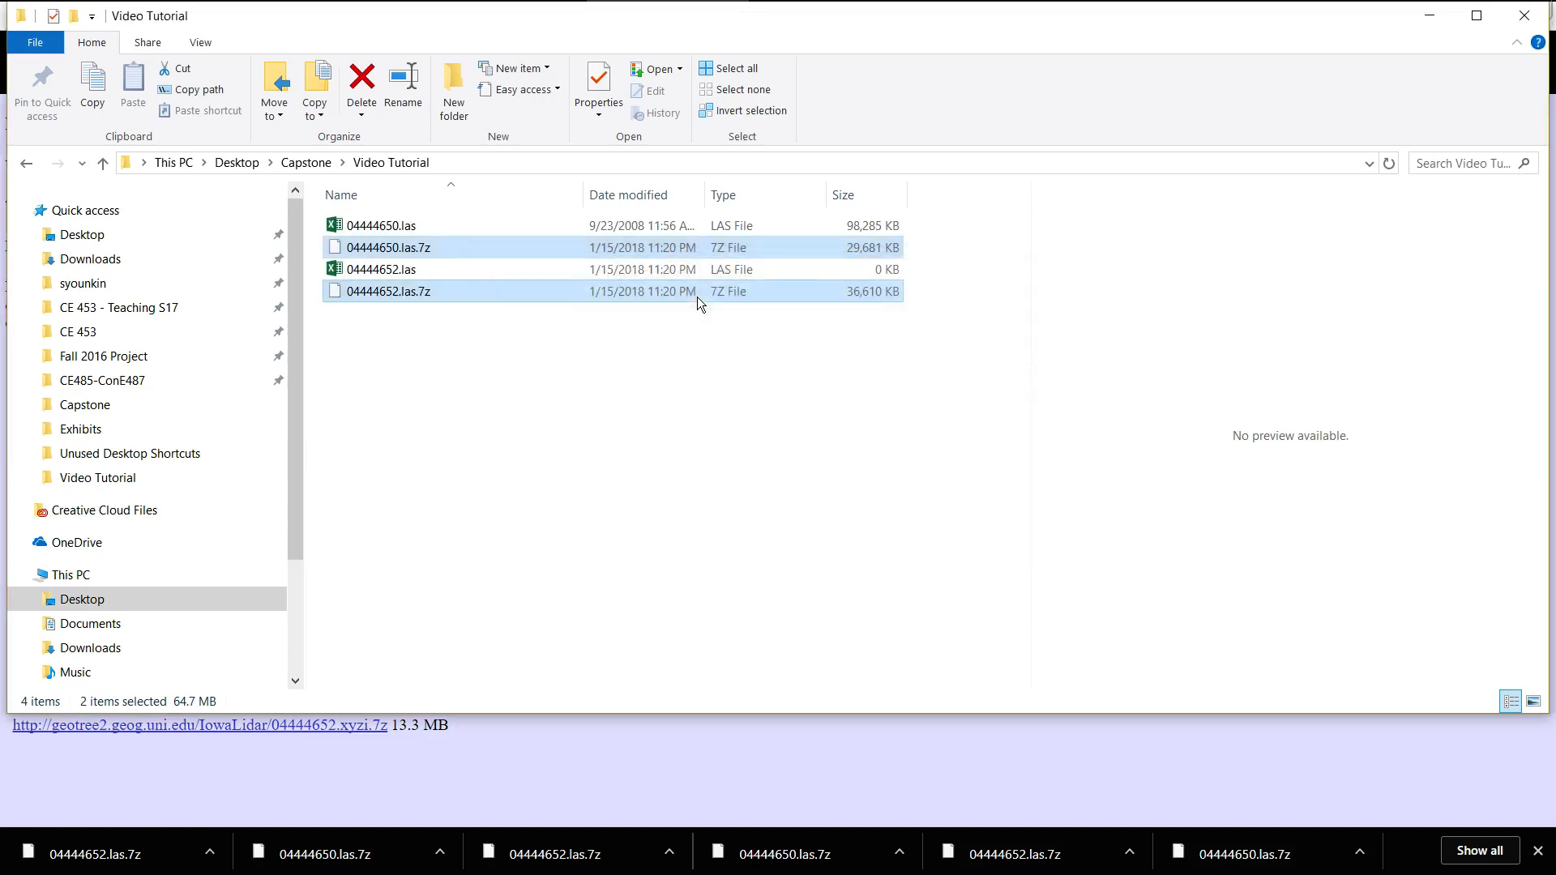
click(449, 271)
click(488, 361)
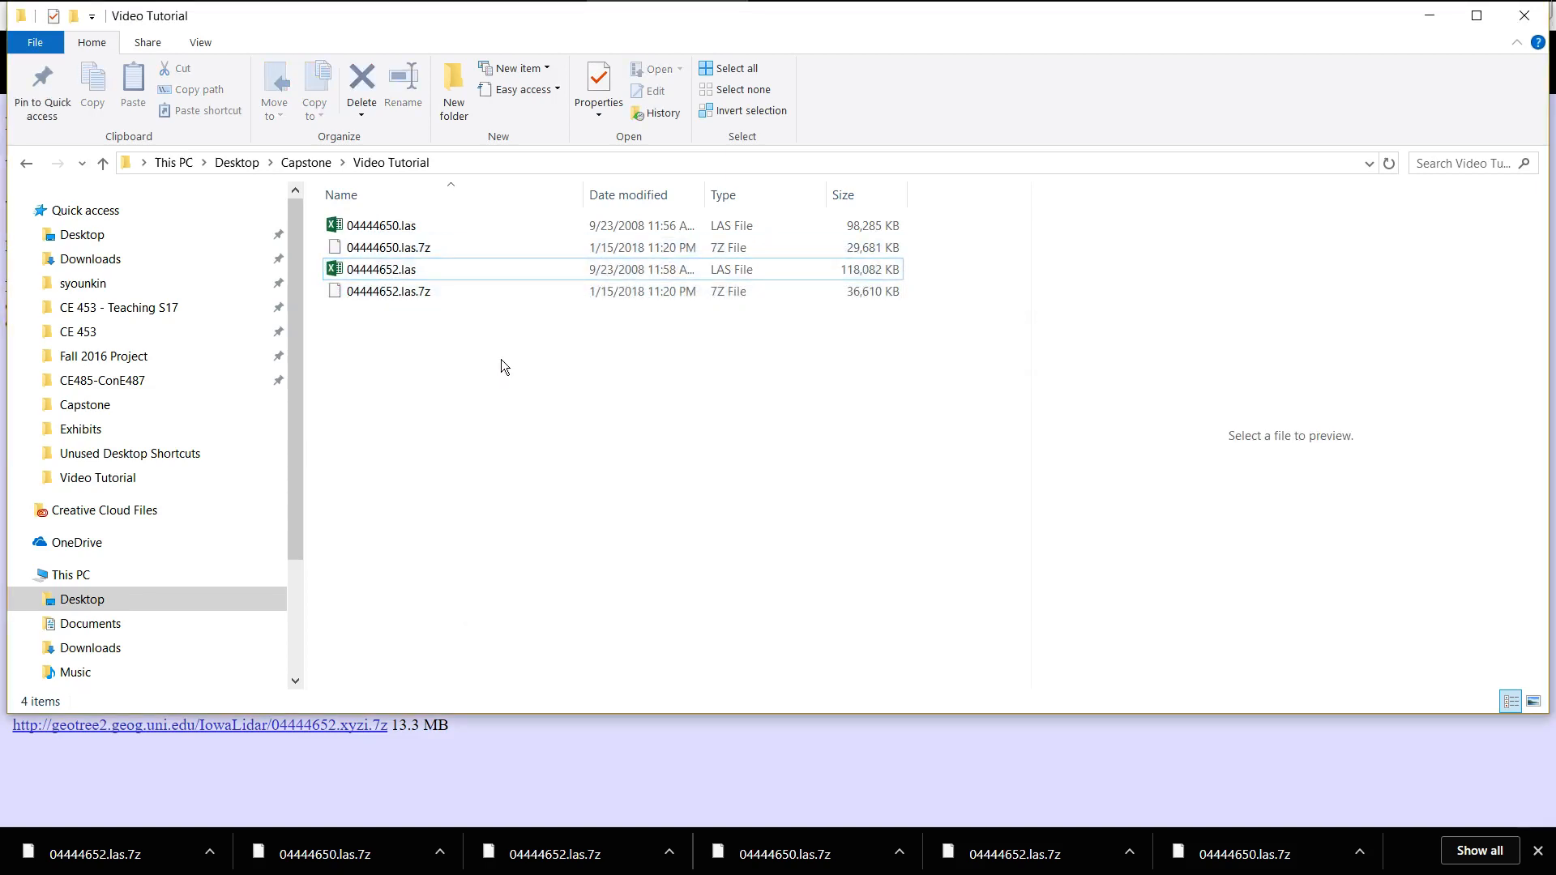
Minimize the folder window and launch CloudCompare.
click(1436, 24)
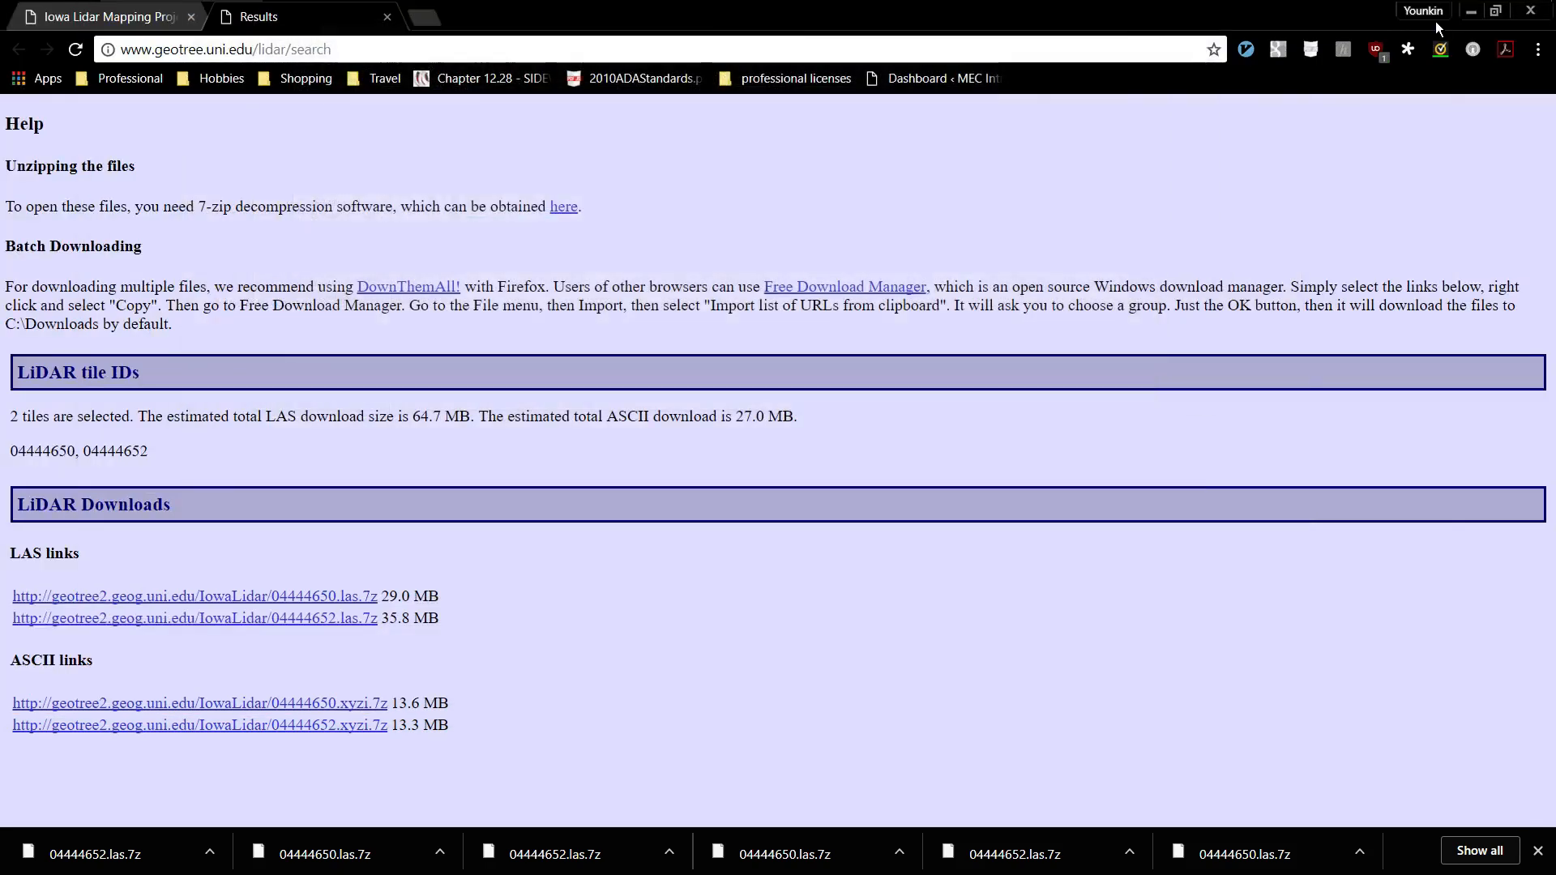
key(alt+Tab)
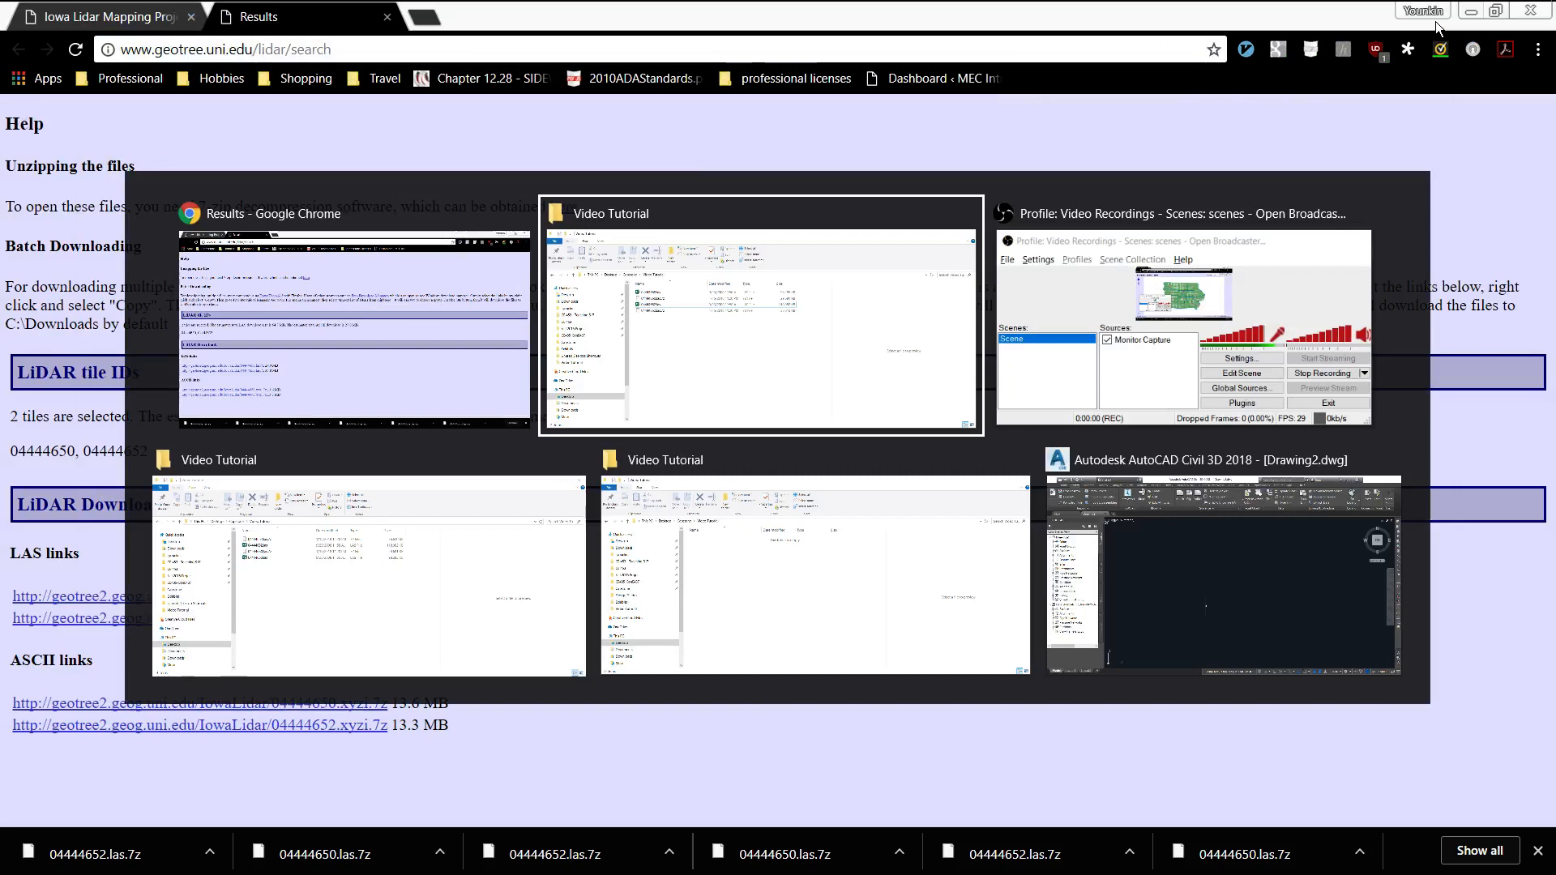
key(Escape)
key(super)
text(cloud)
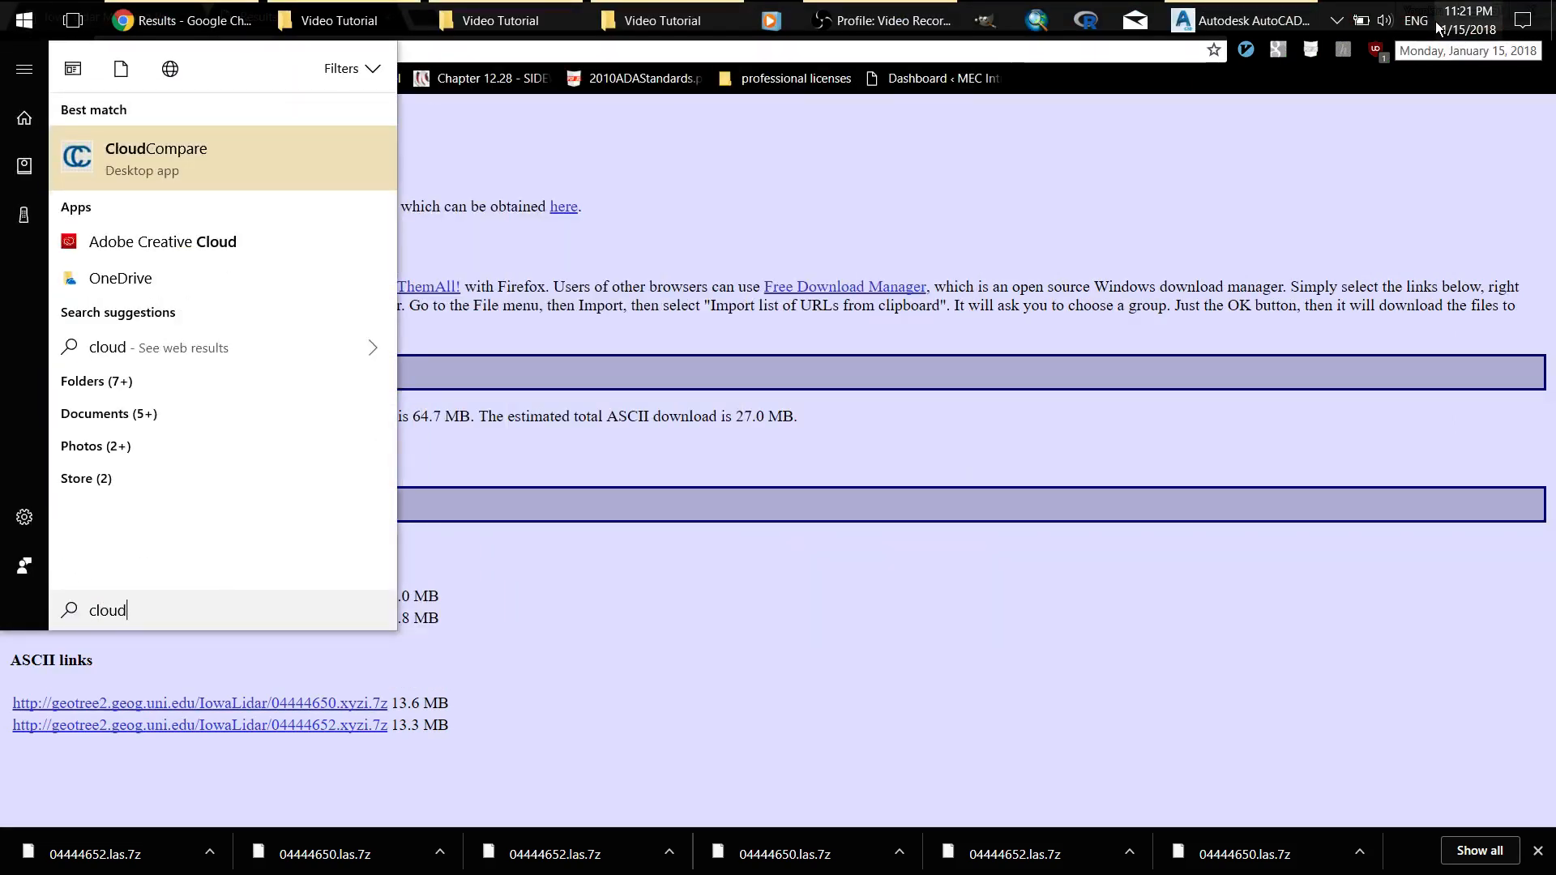
key(Return)
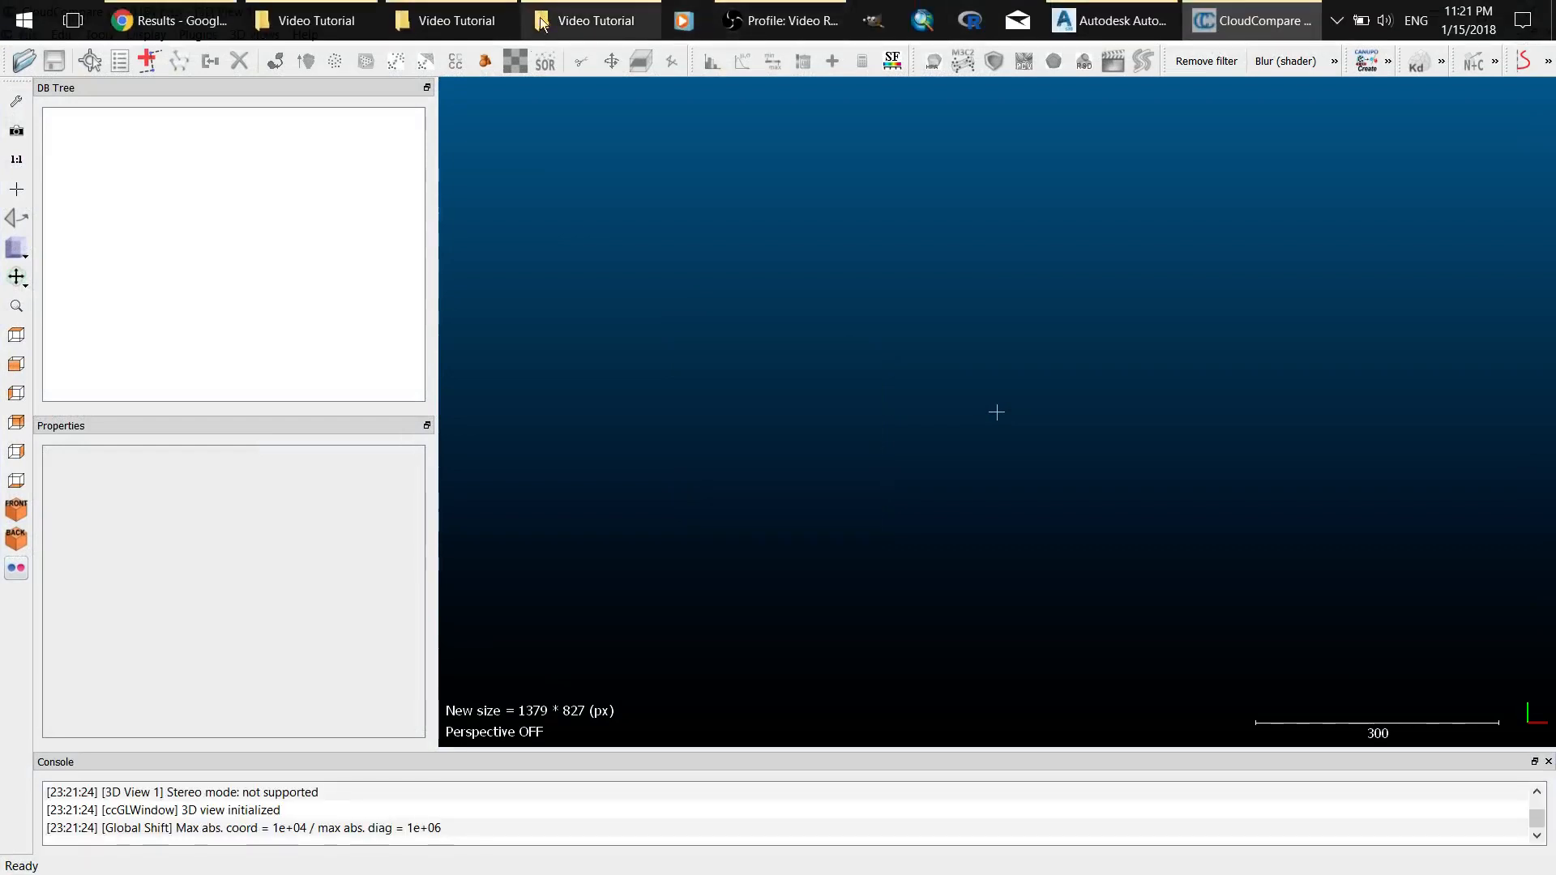
Open 04444650.las and 04444652.las with the default LAS fields, accepting a global shift of -444400, -4650000, 0 for both.
click(23, 65)
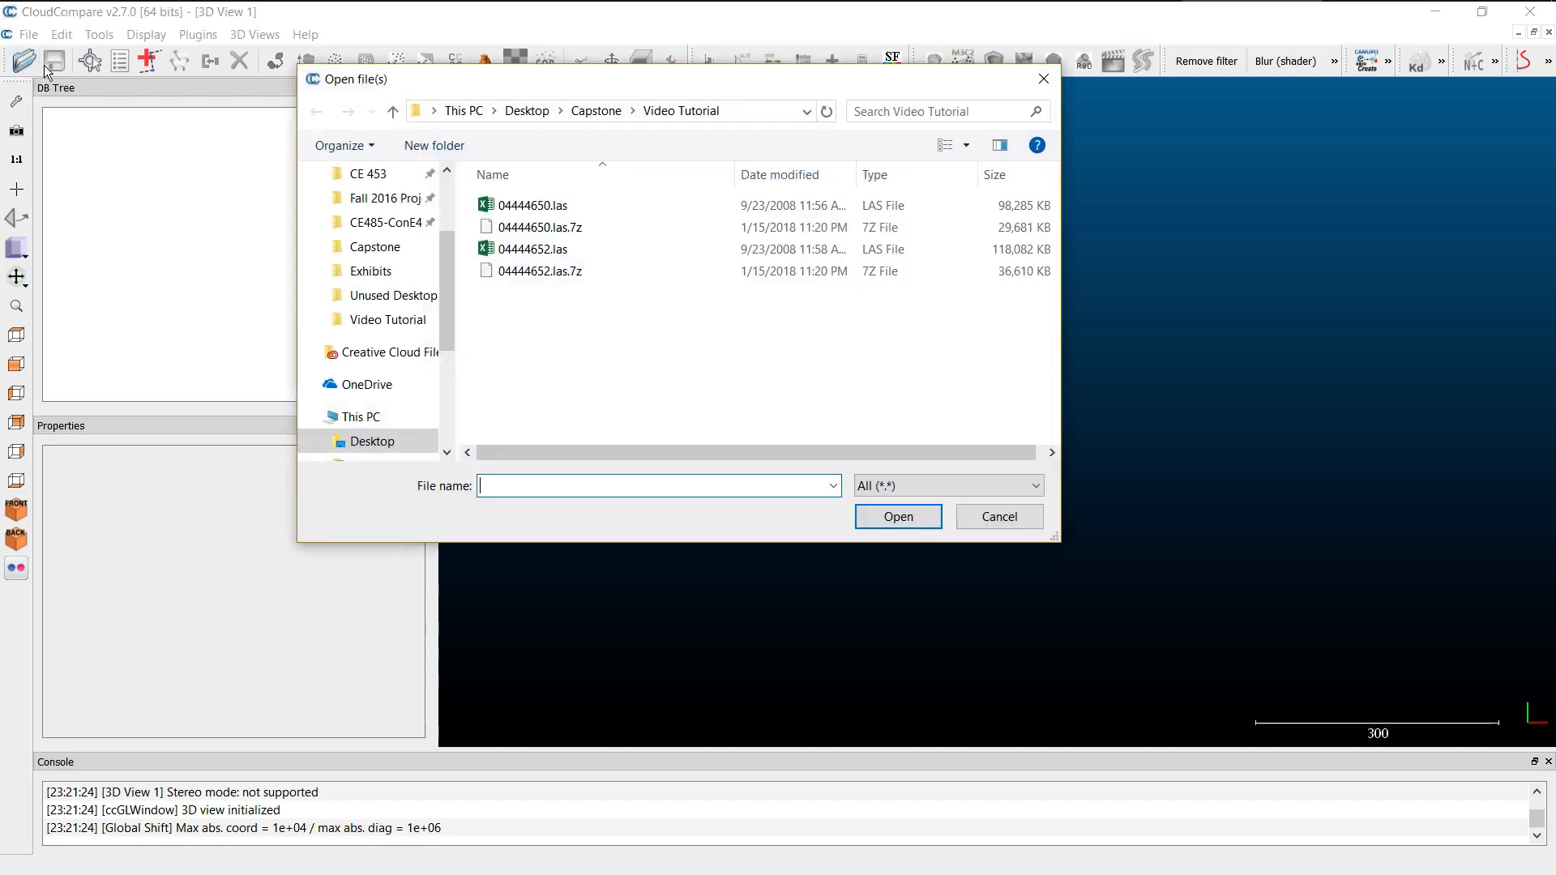
click(500, 211)
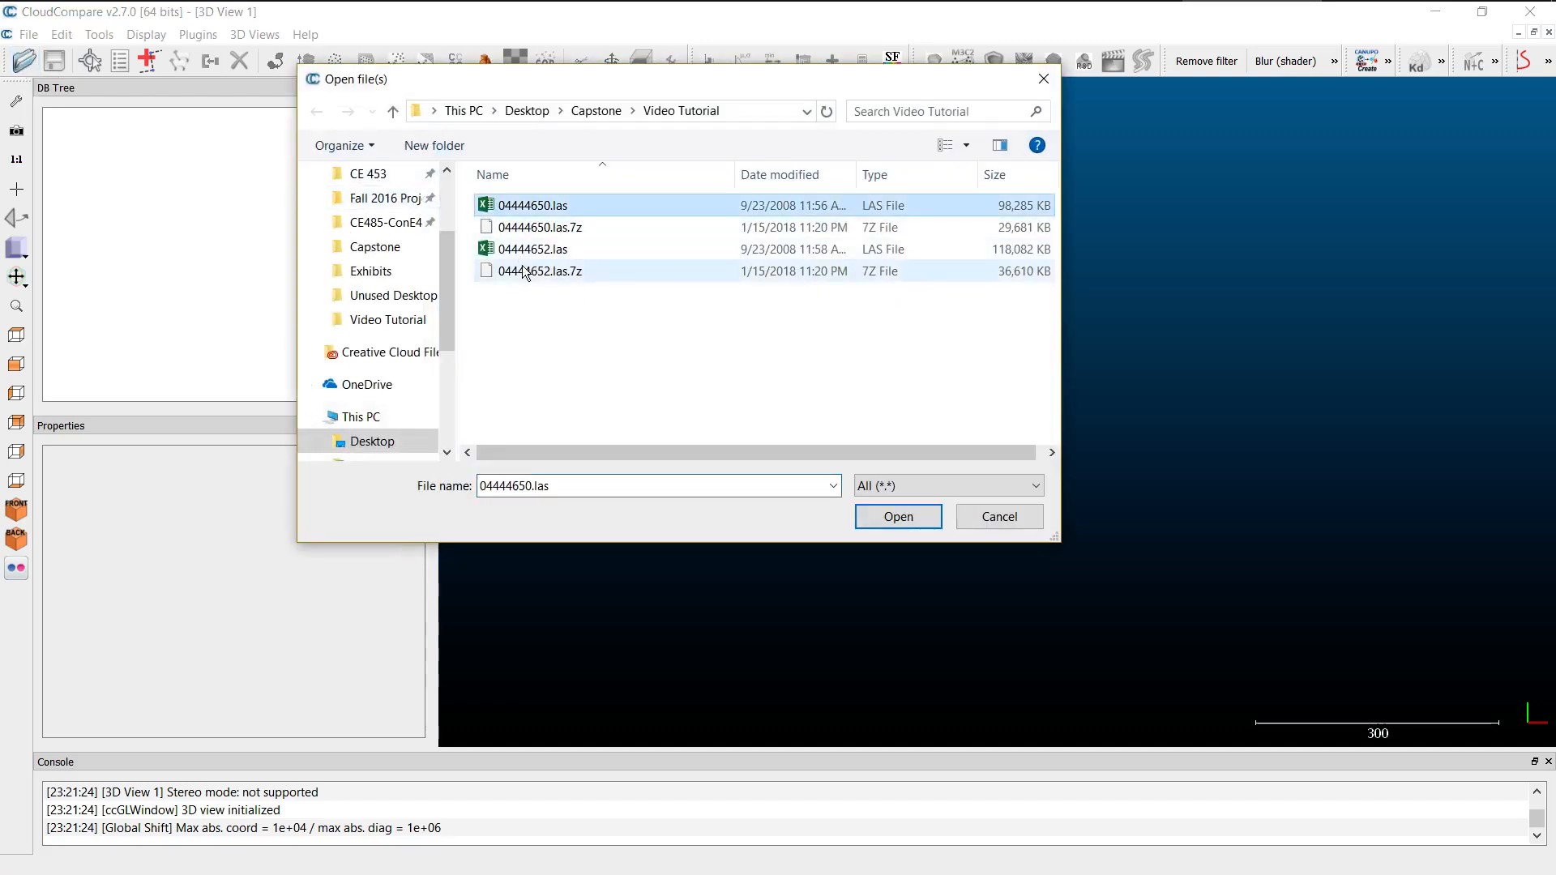
ctrl+click(537, 251)
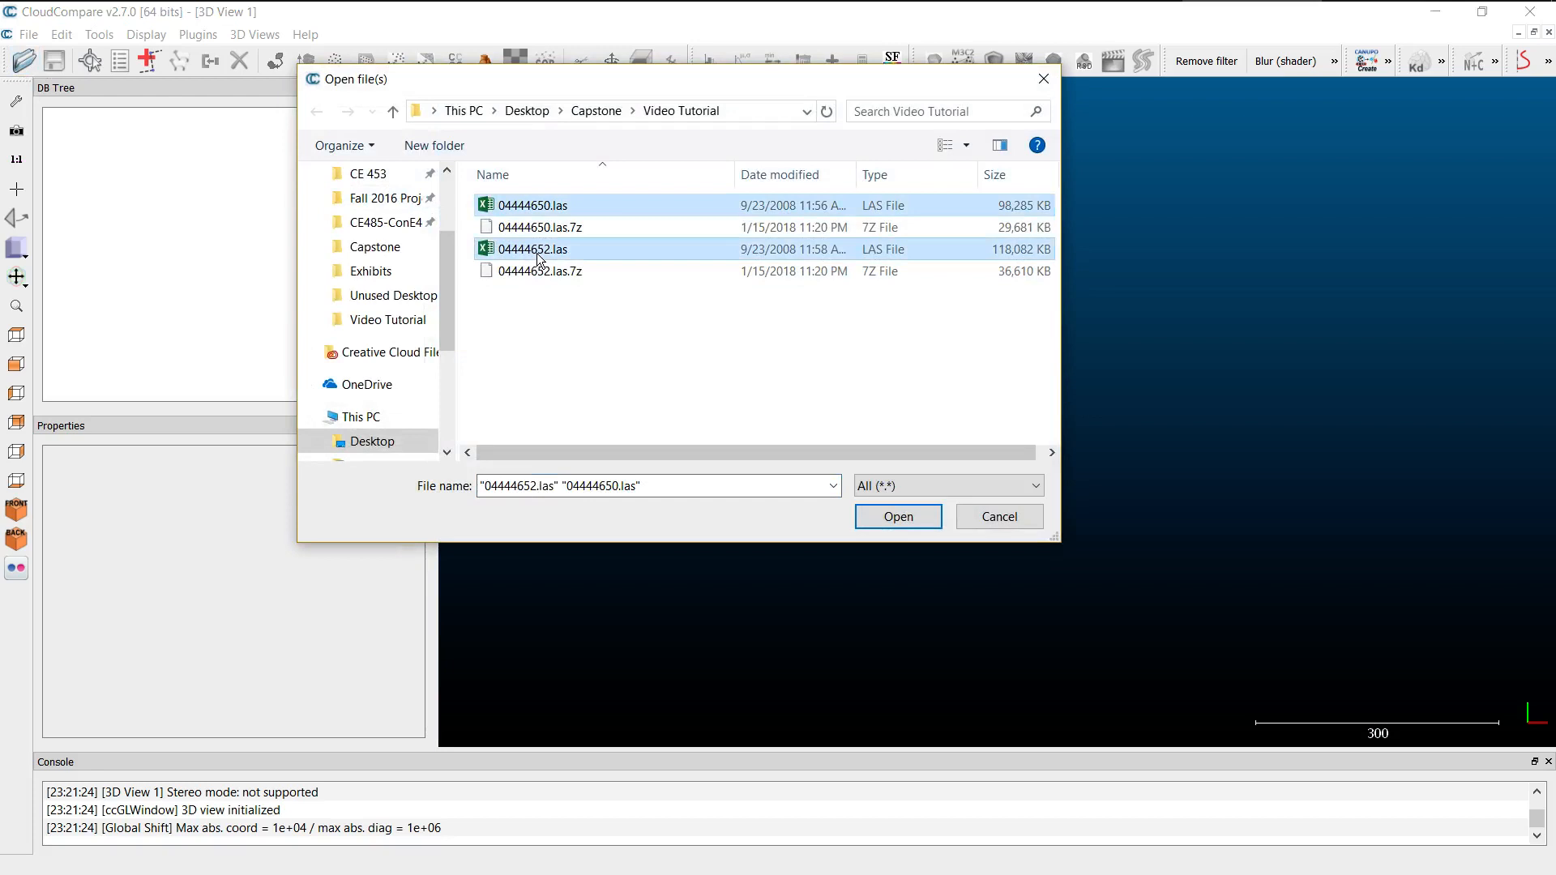
click(903, 524)
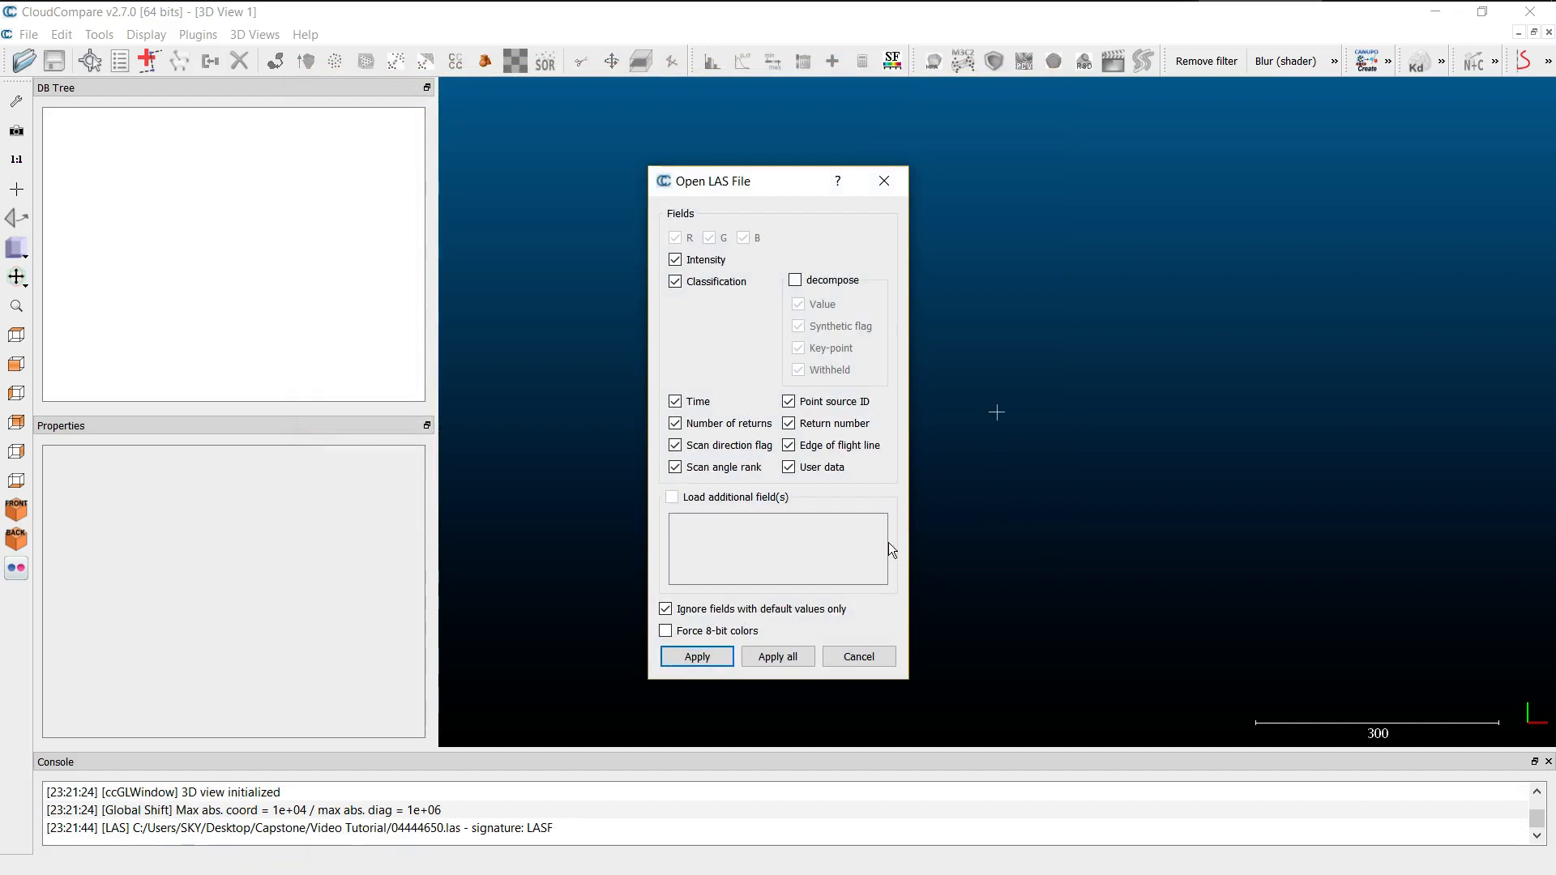
click(704, 664)
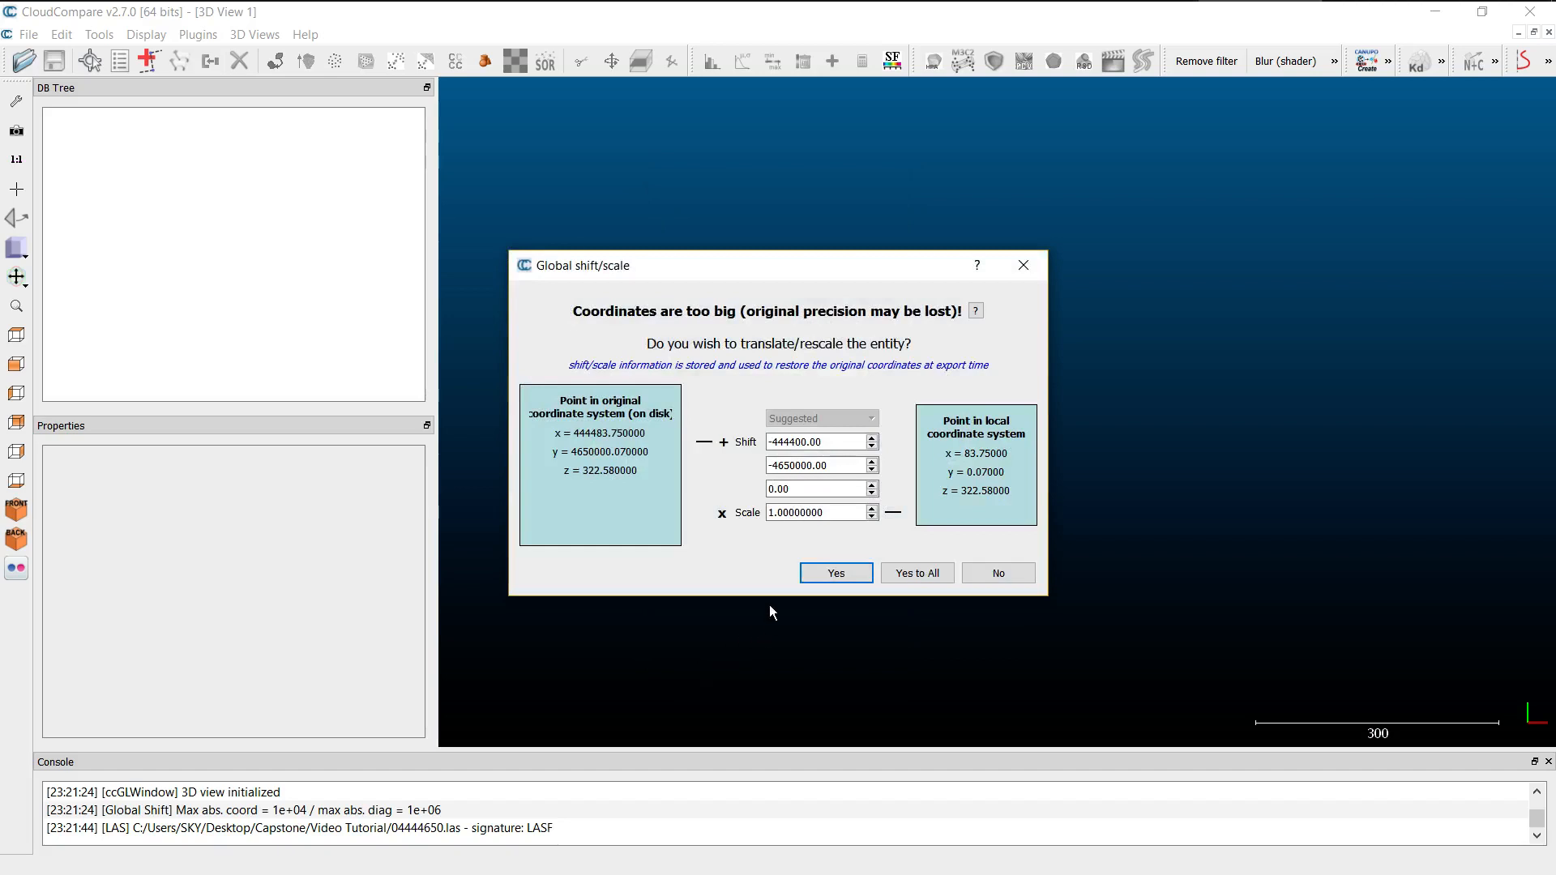
click(836, 575)
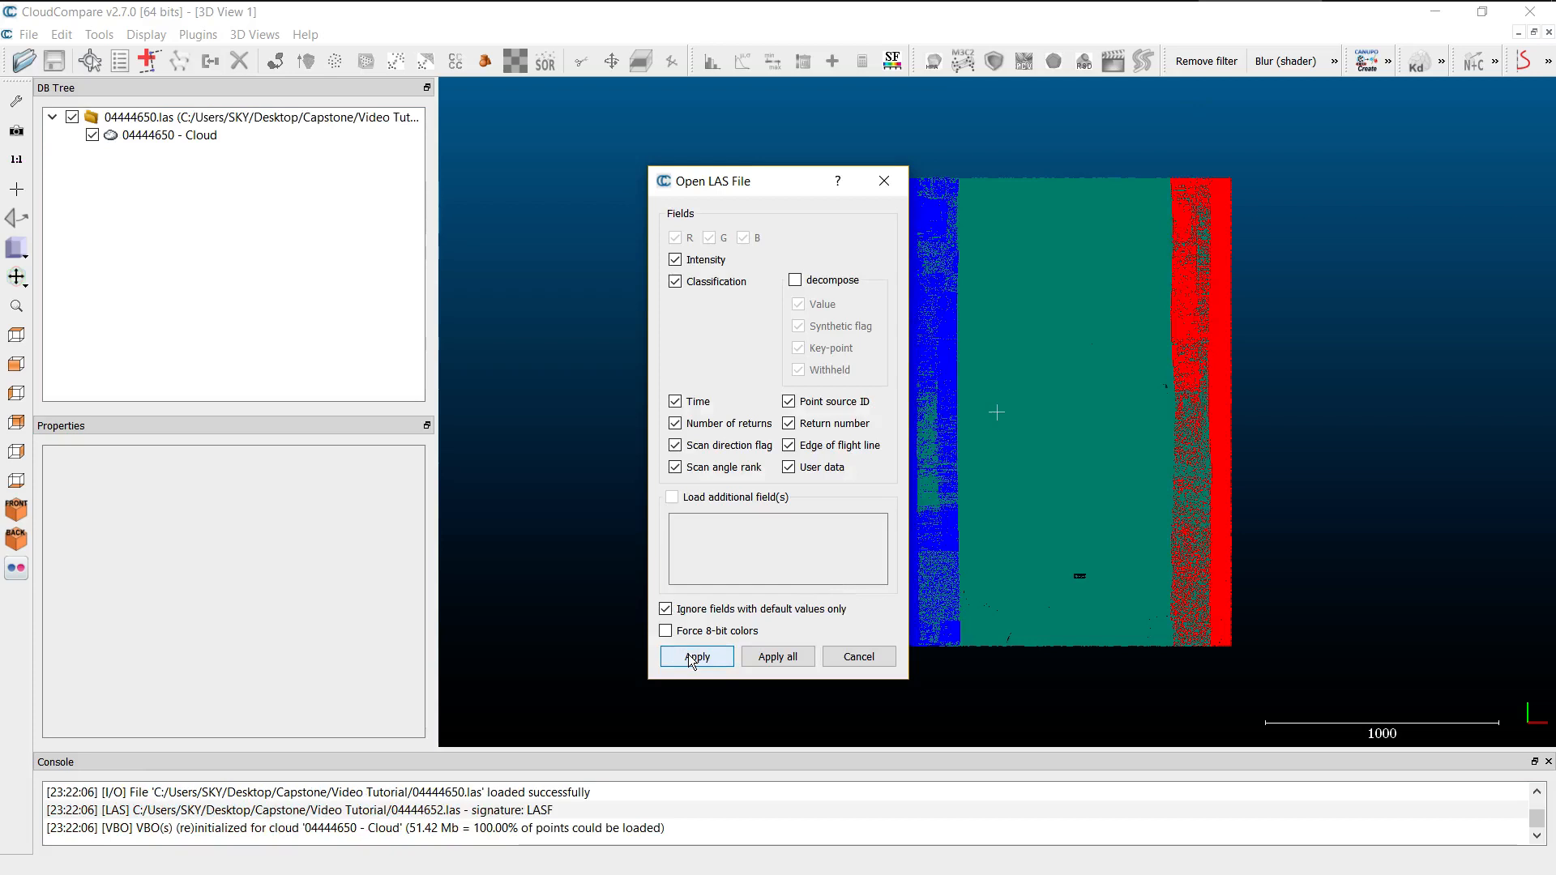
click(695, 658)
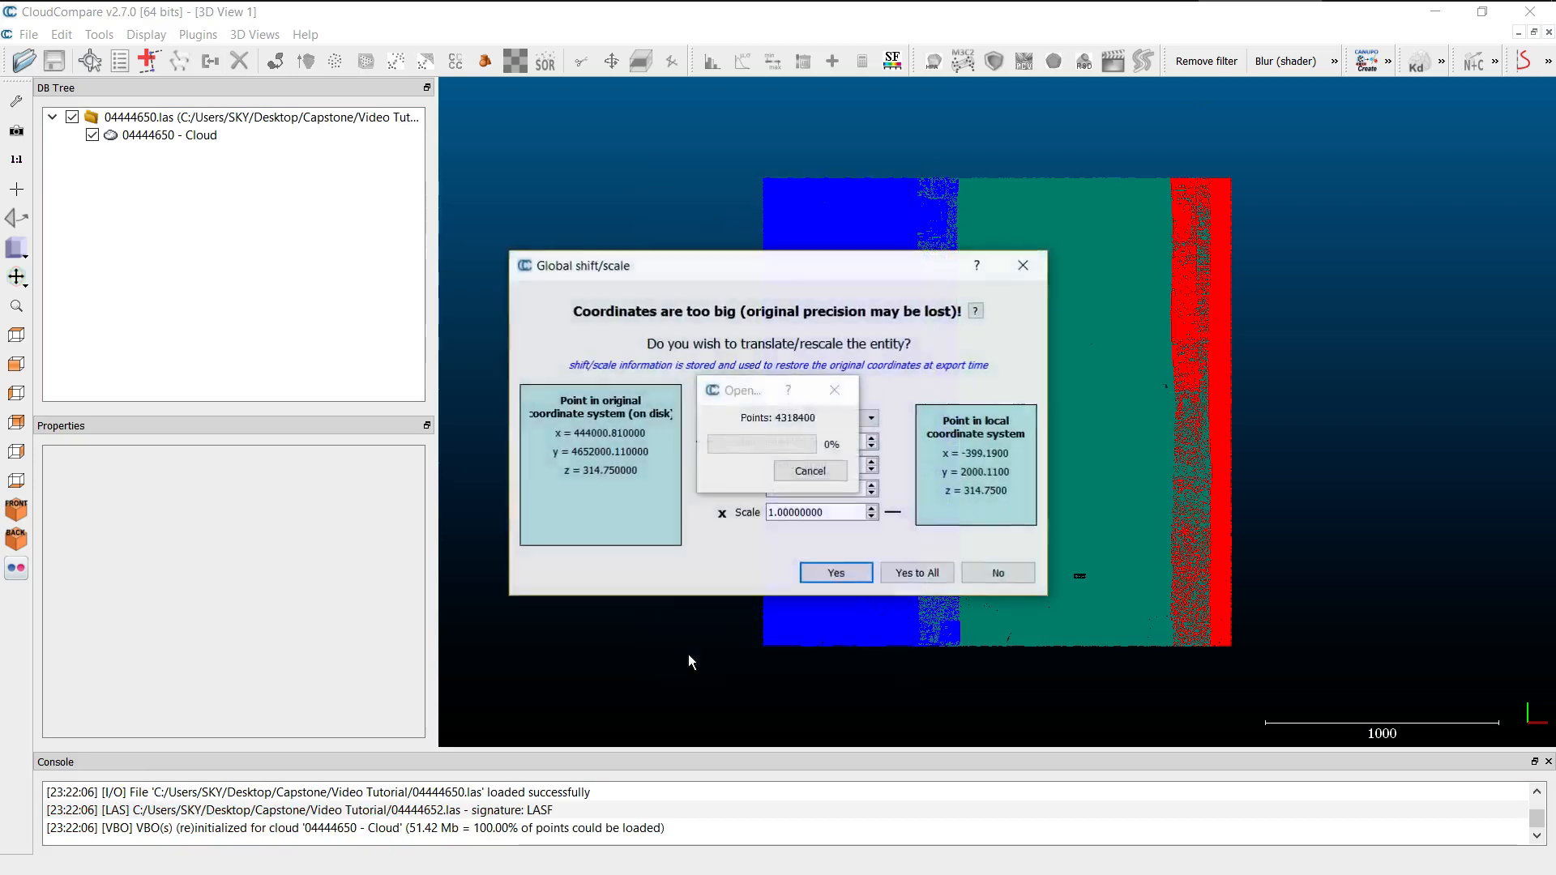
click(836, 574)
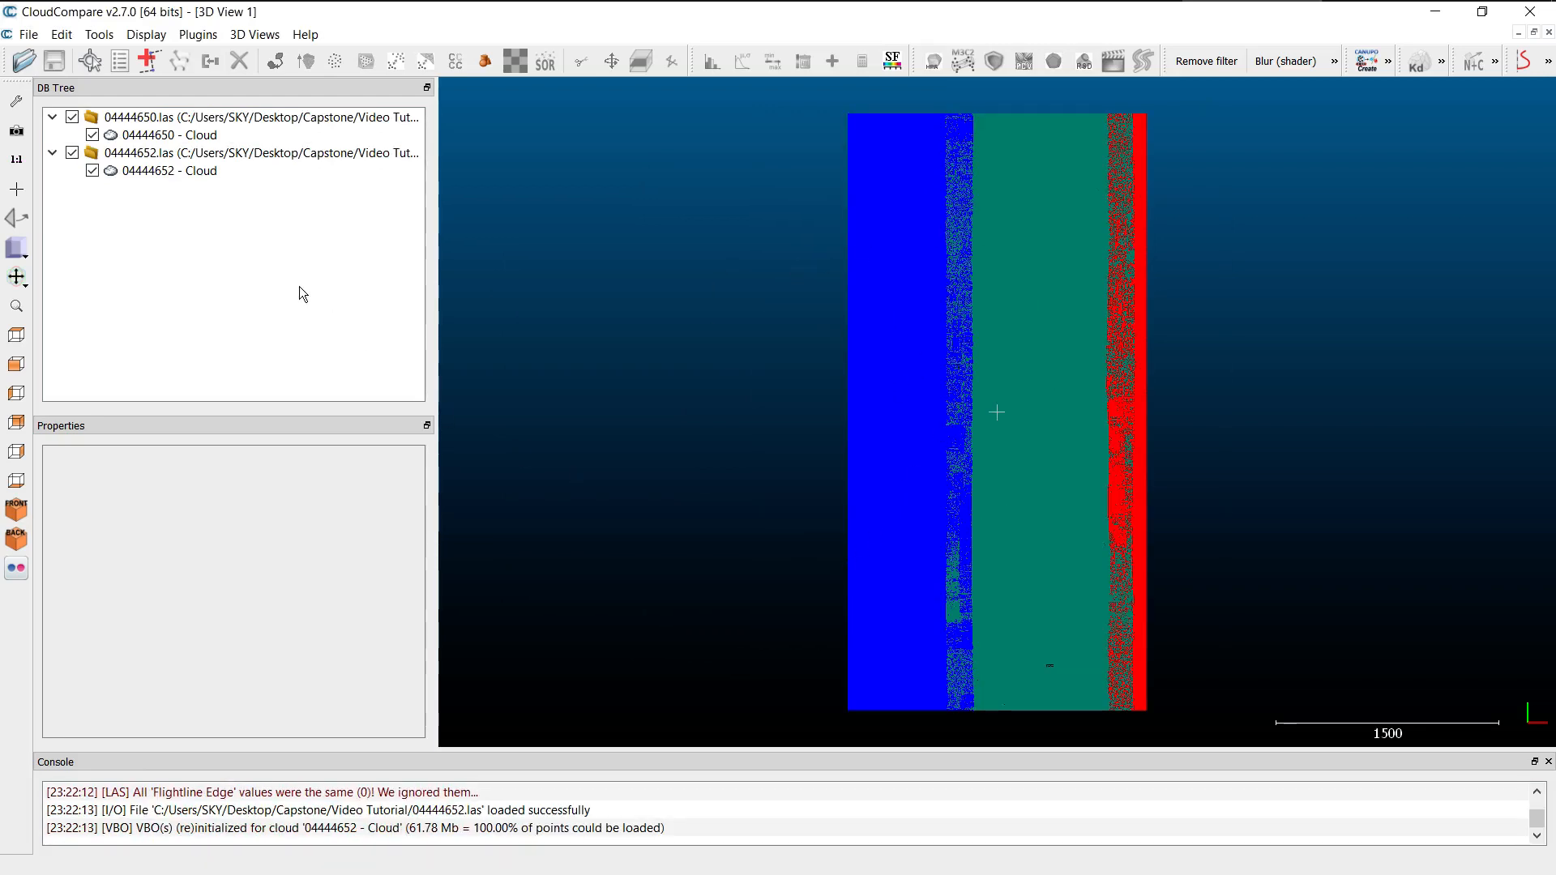
Merge the 04444650 and 04444652 point clouds into a single cloud and dismiss the desktop notification.
click(193, 136)
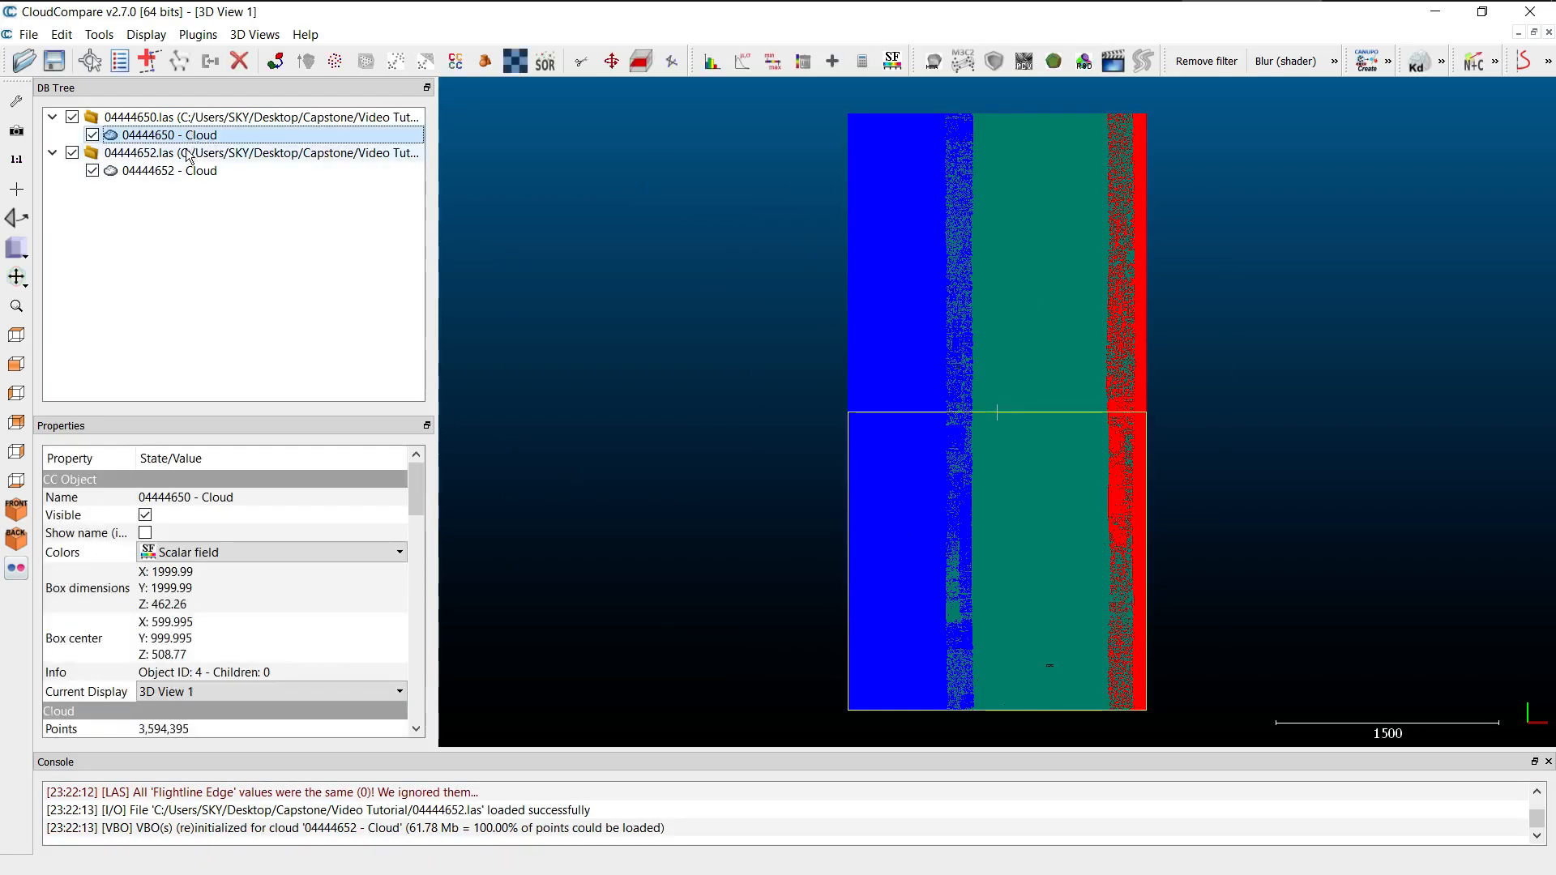
ctrl+click(185, 171)
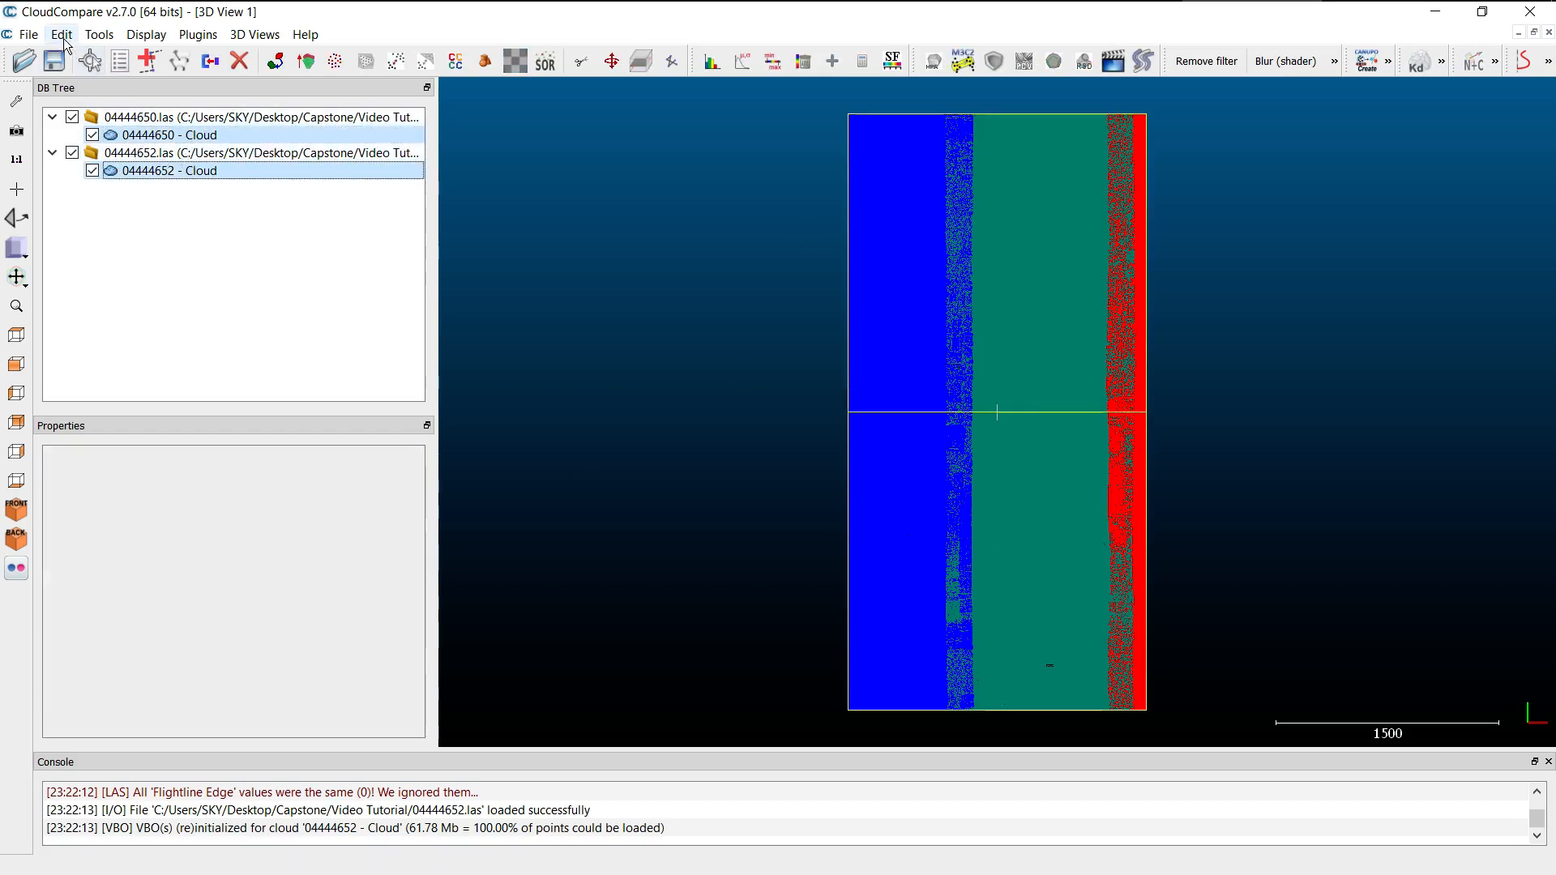
click(36, 37)
mouse_move(56, 41)
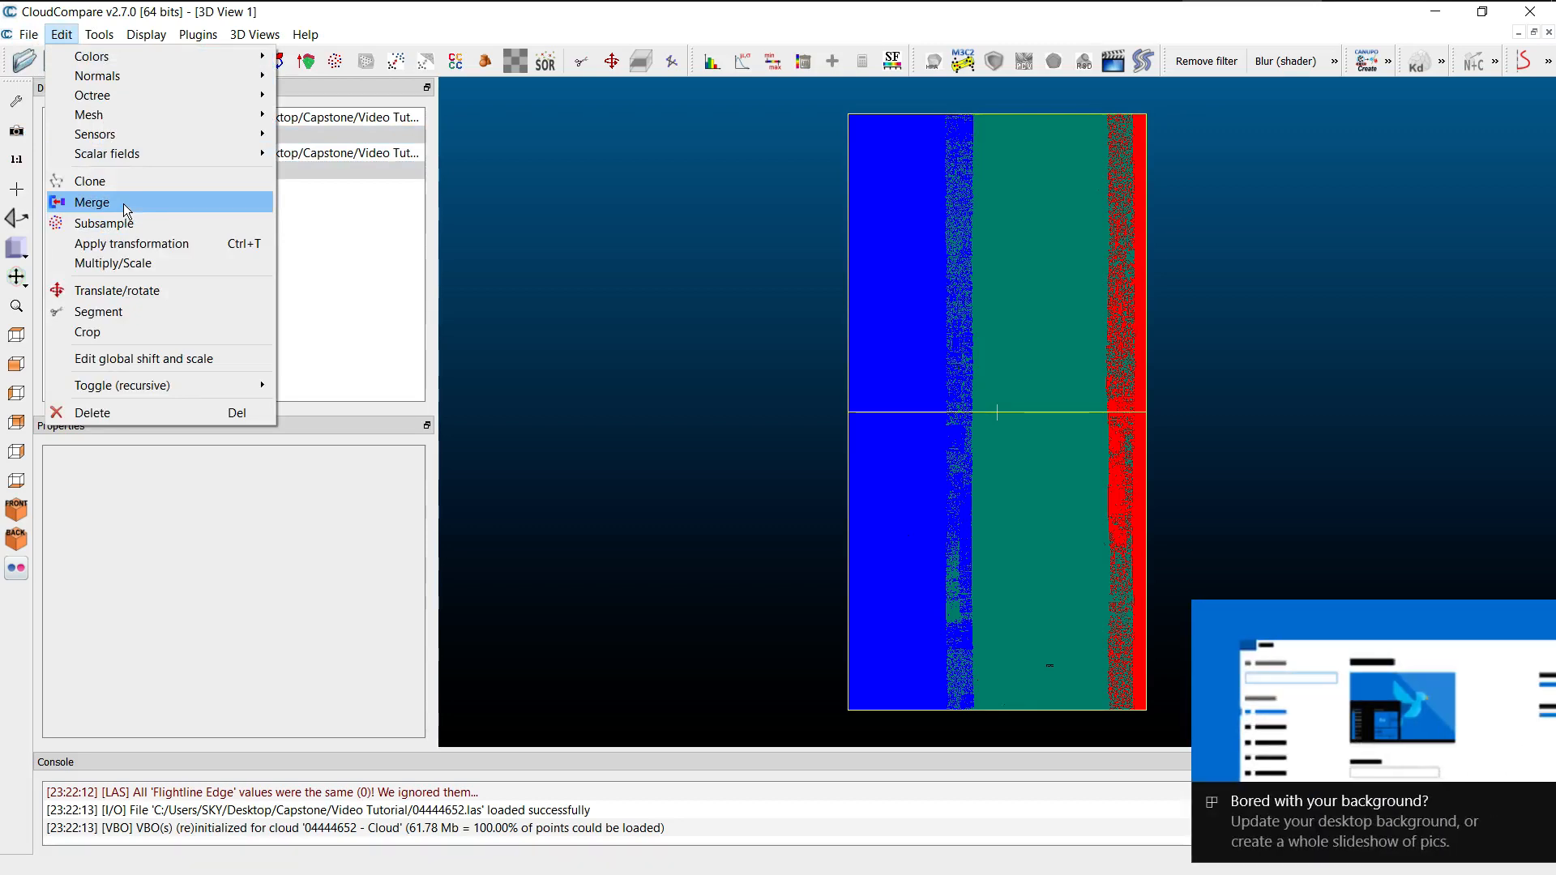
click(124, 205)
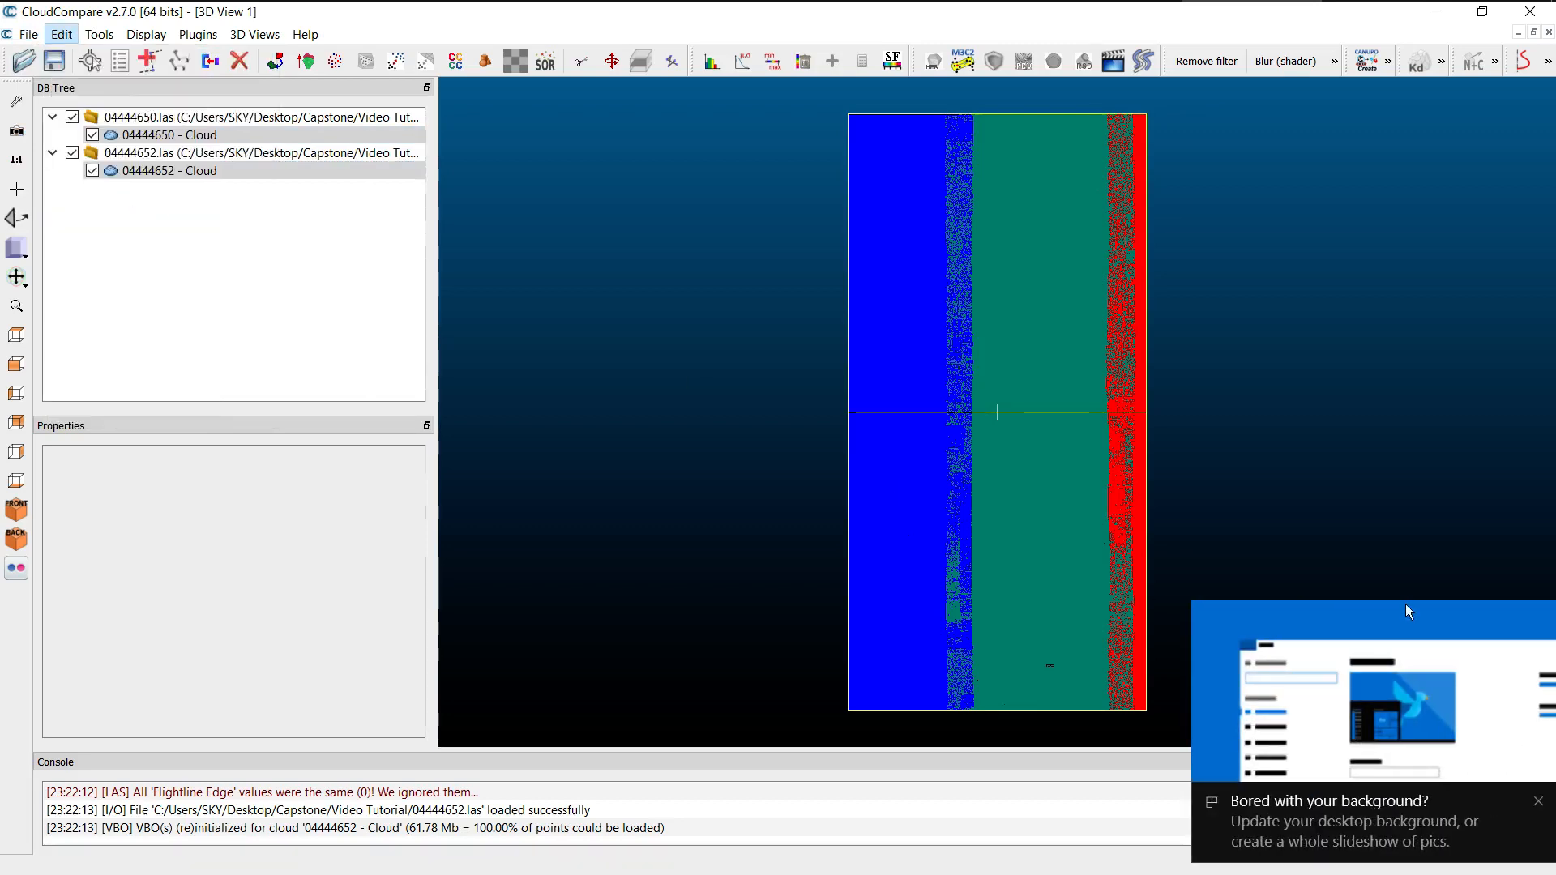
click(1539, 801)
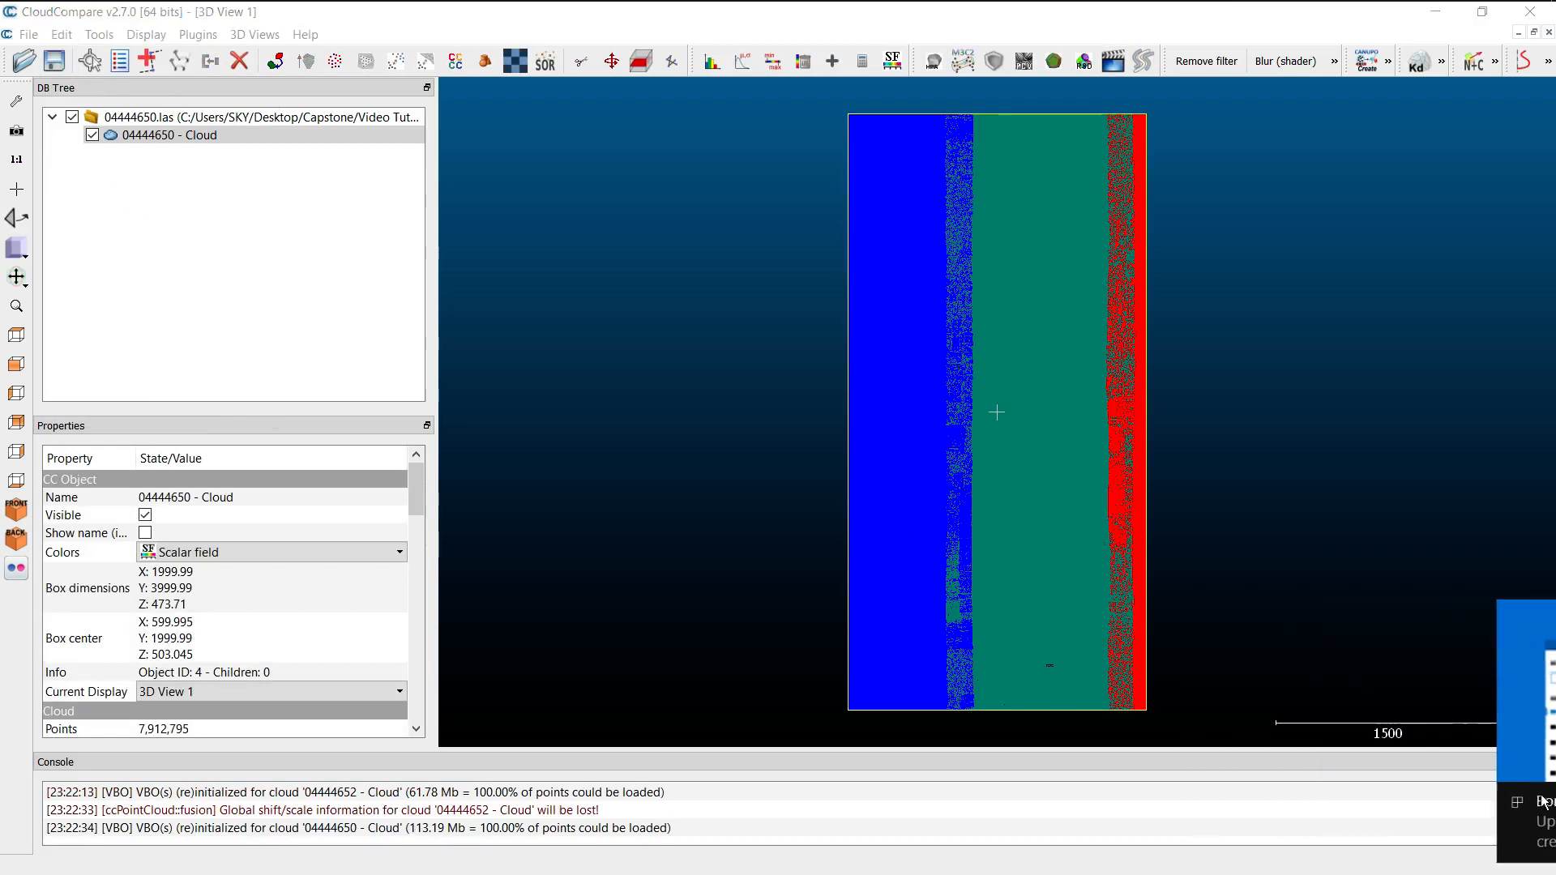
Select the merged 04444650 cloud and make Intensity its active scalar field.
click(234, 141)
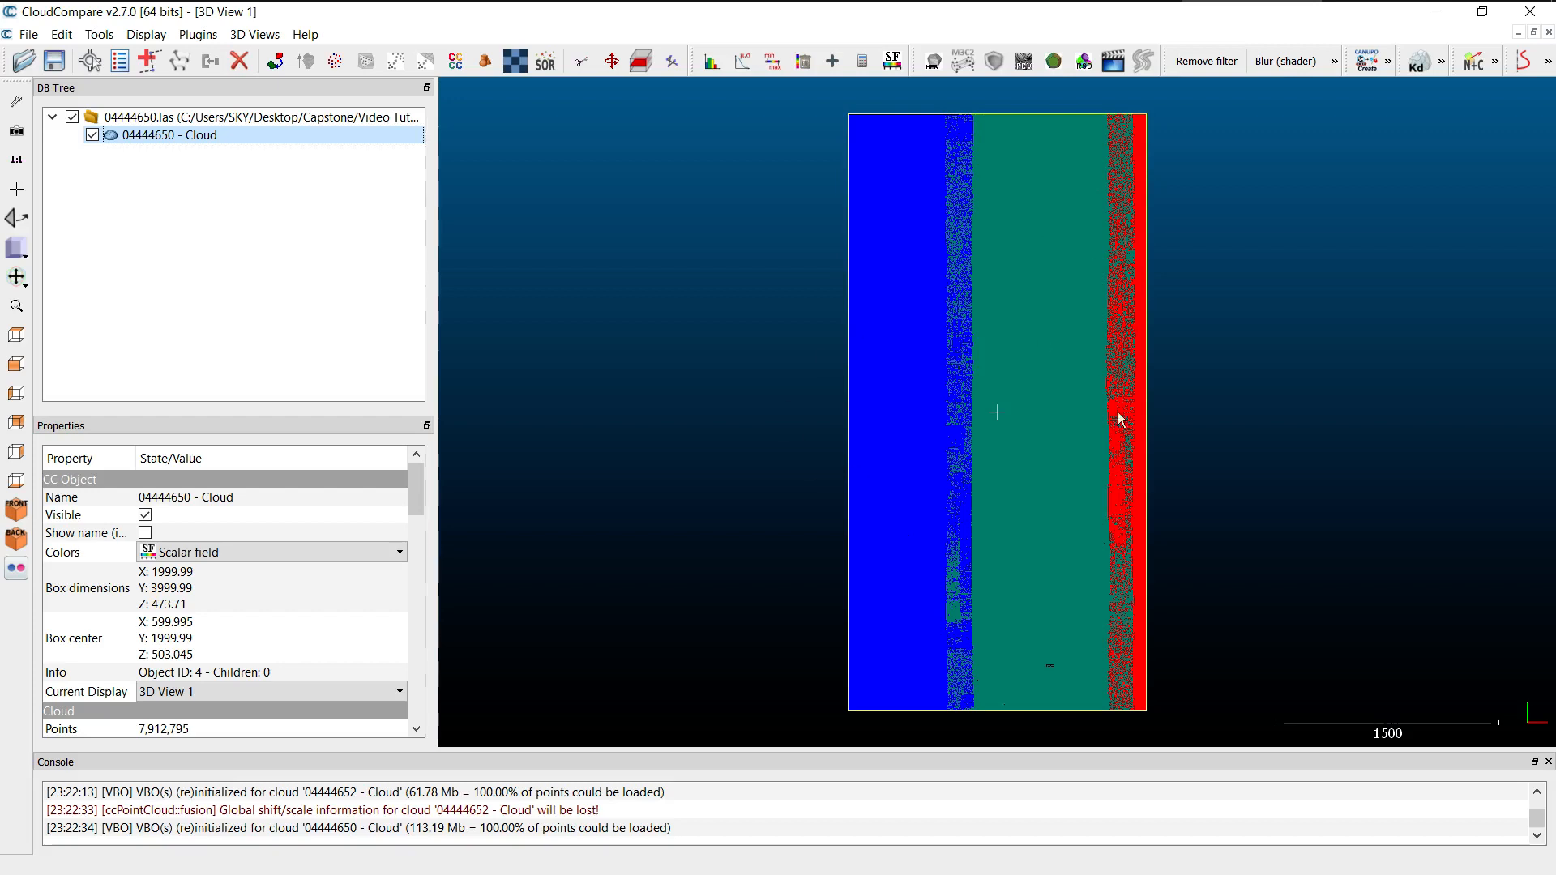
scroll(323, 538, down, 1)
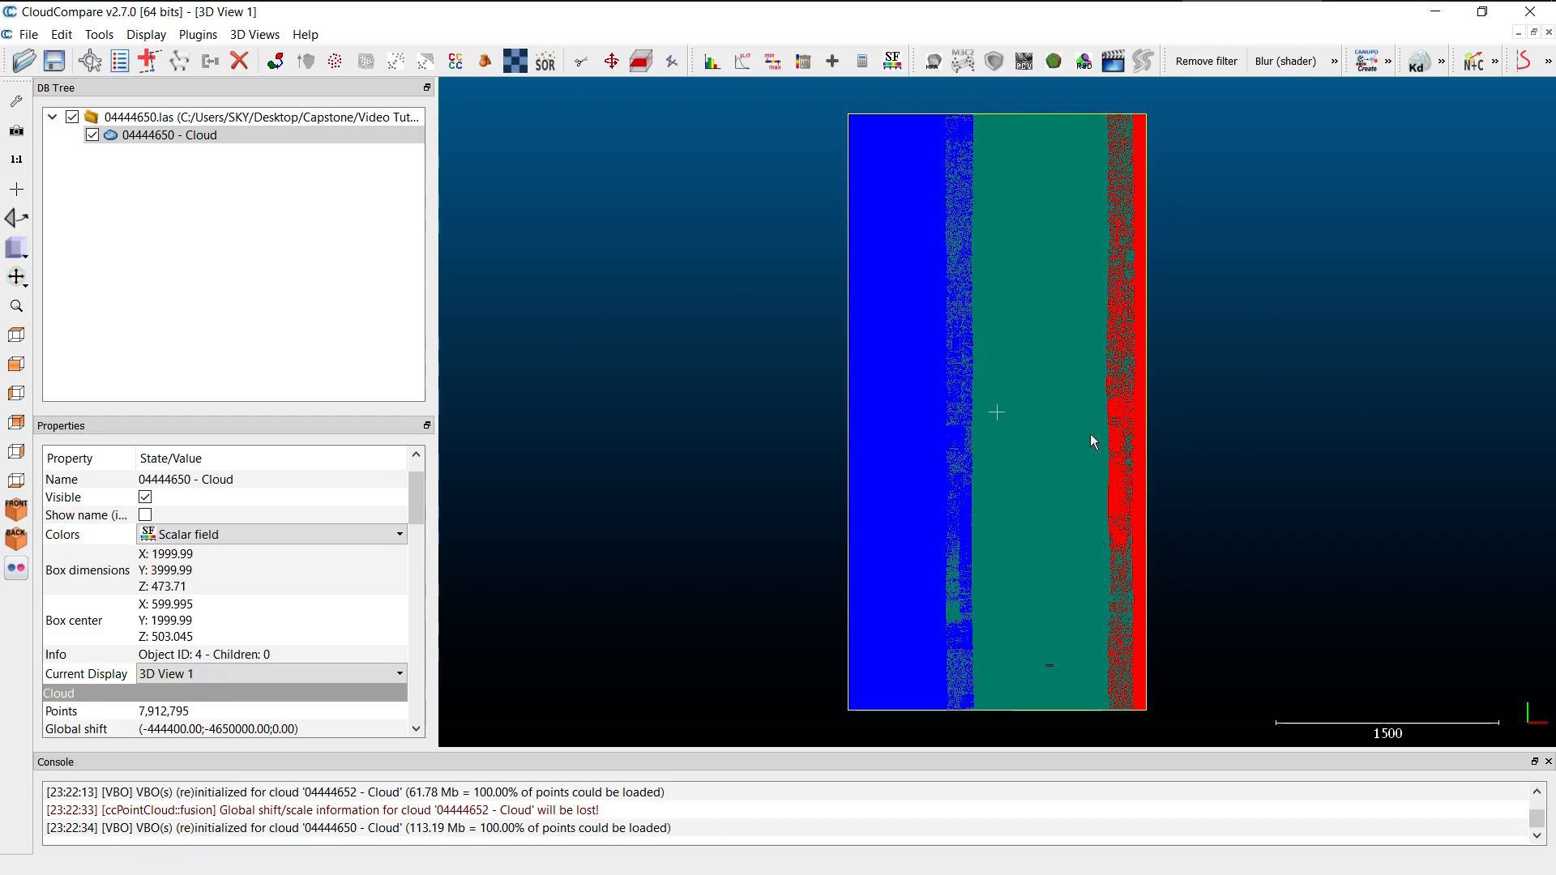
scroll(253, 607, down, 1)
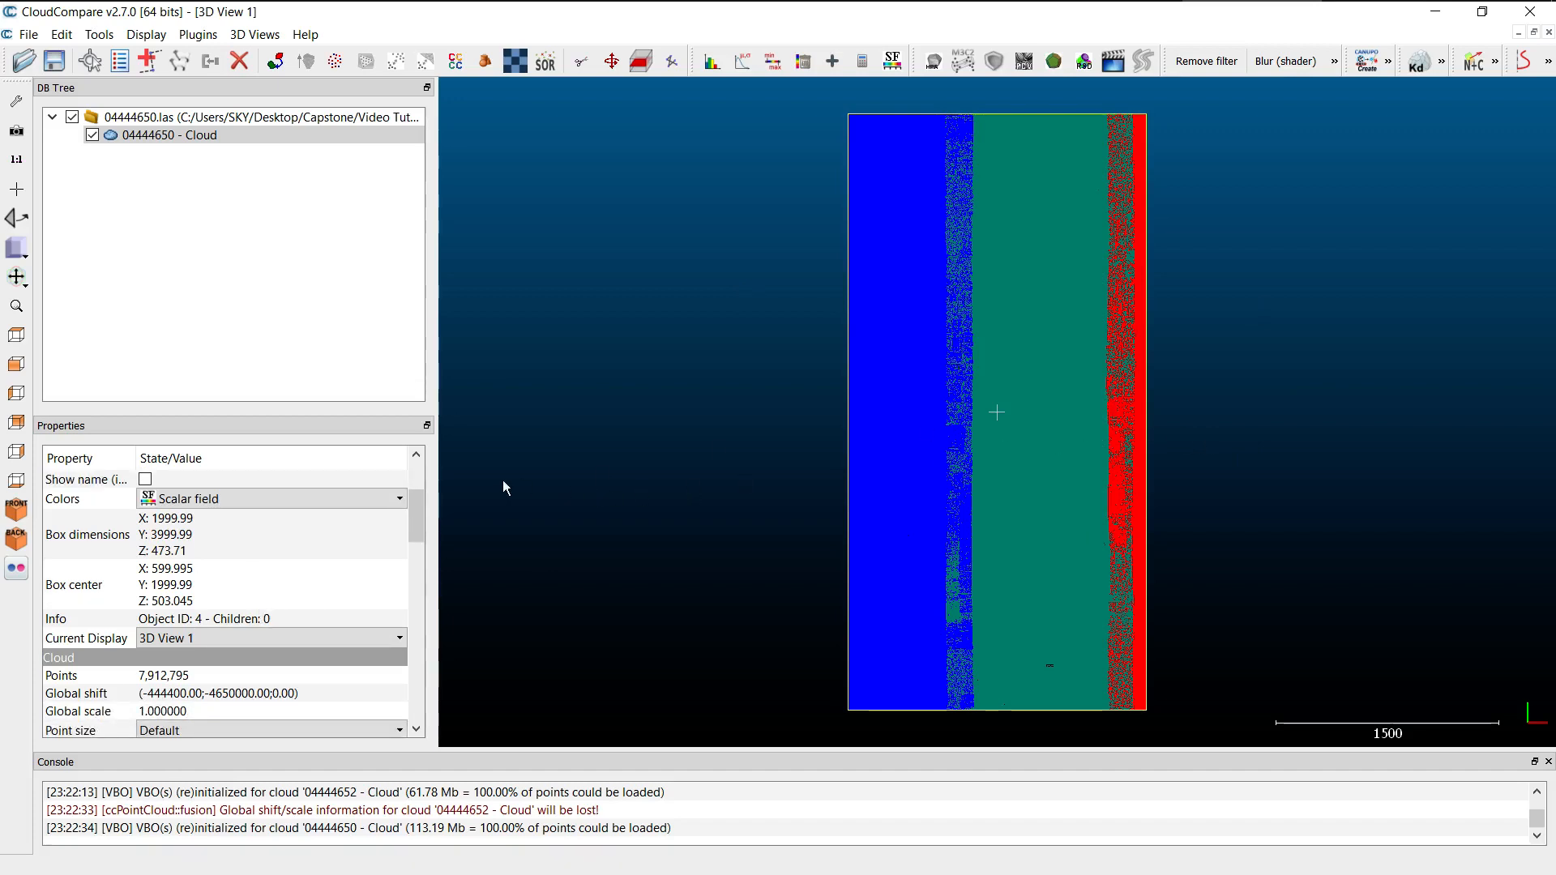
click(372, 499)
click(372, 500)
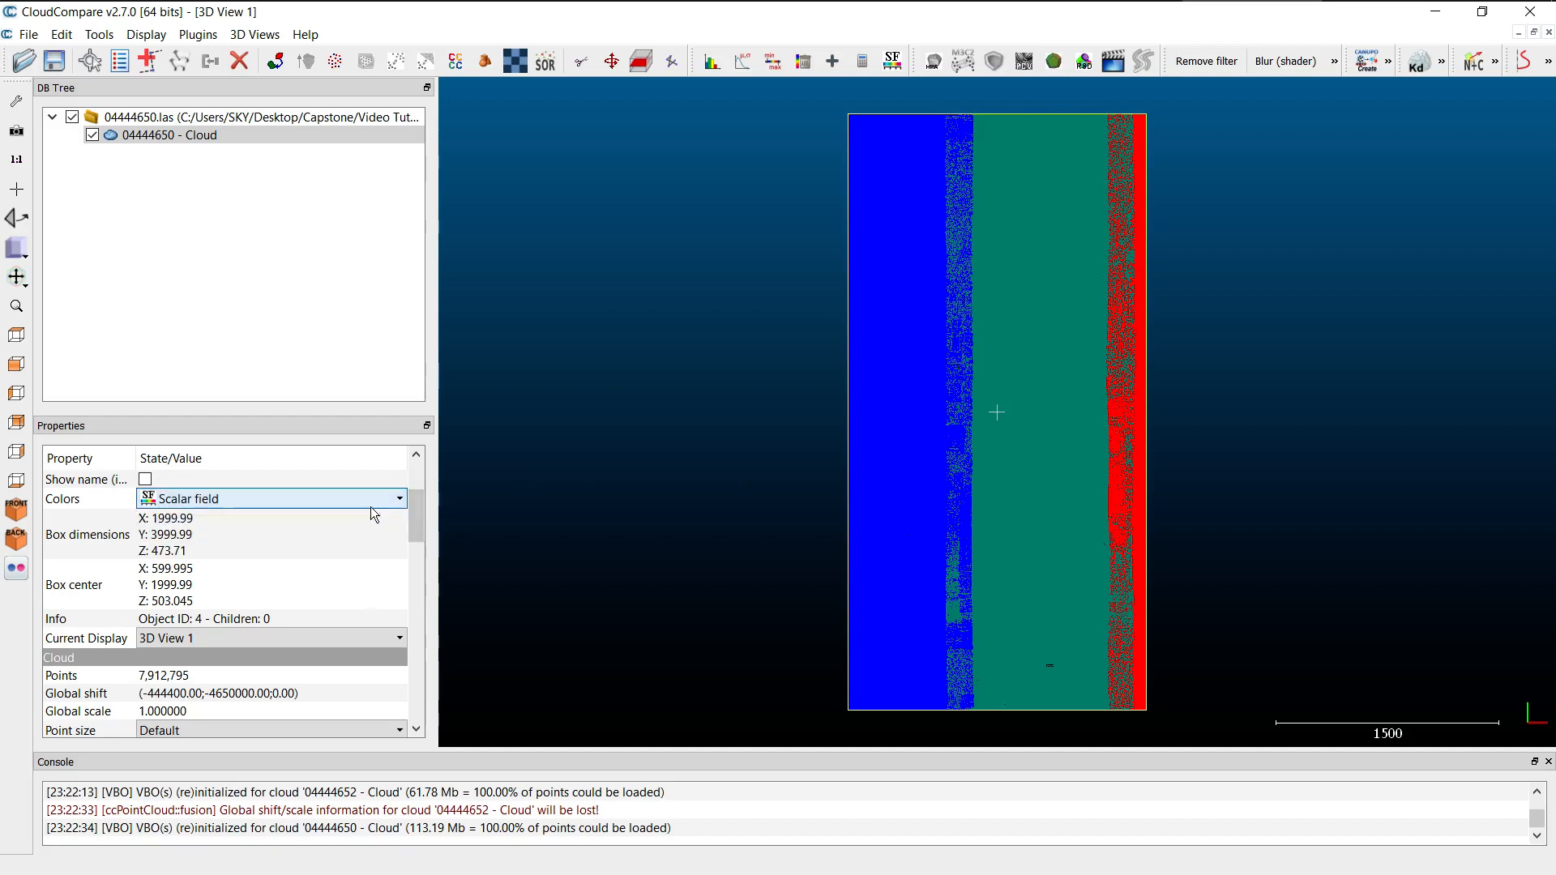
scroll(361, 582, down, 2)
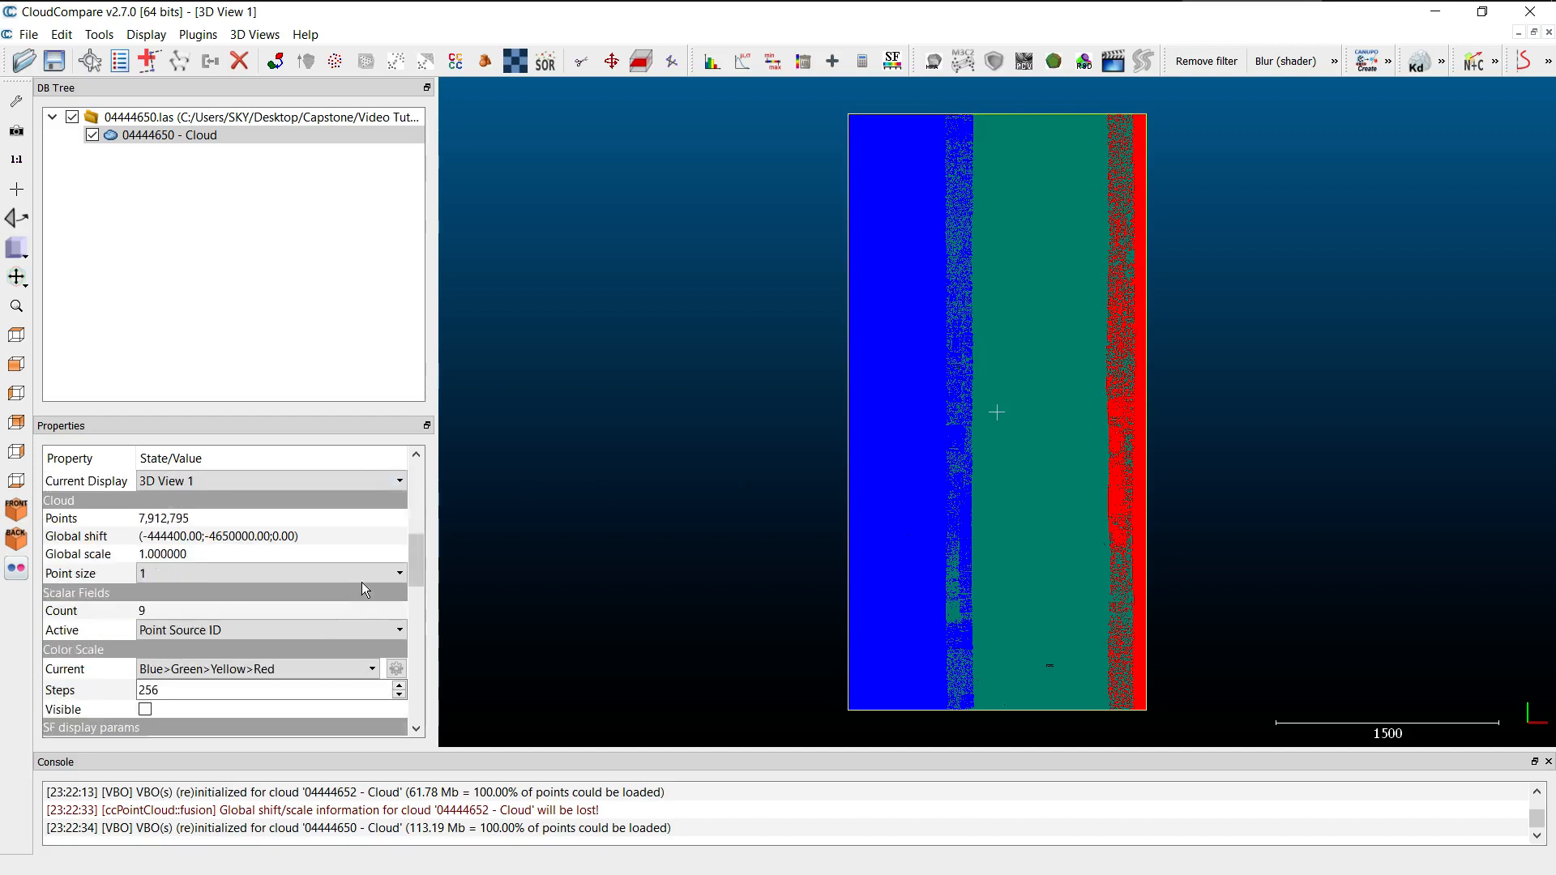
click(300, 630)
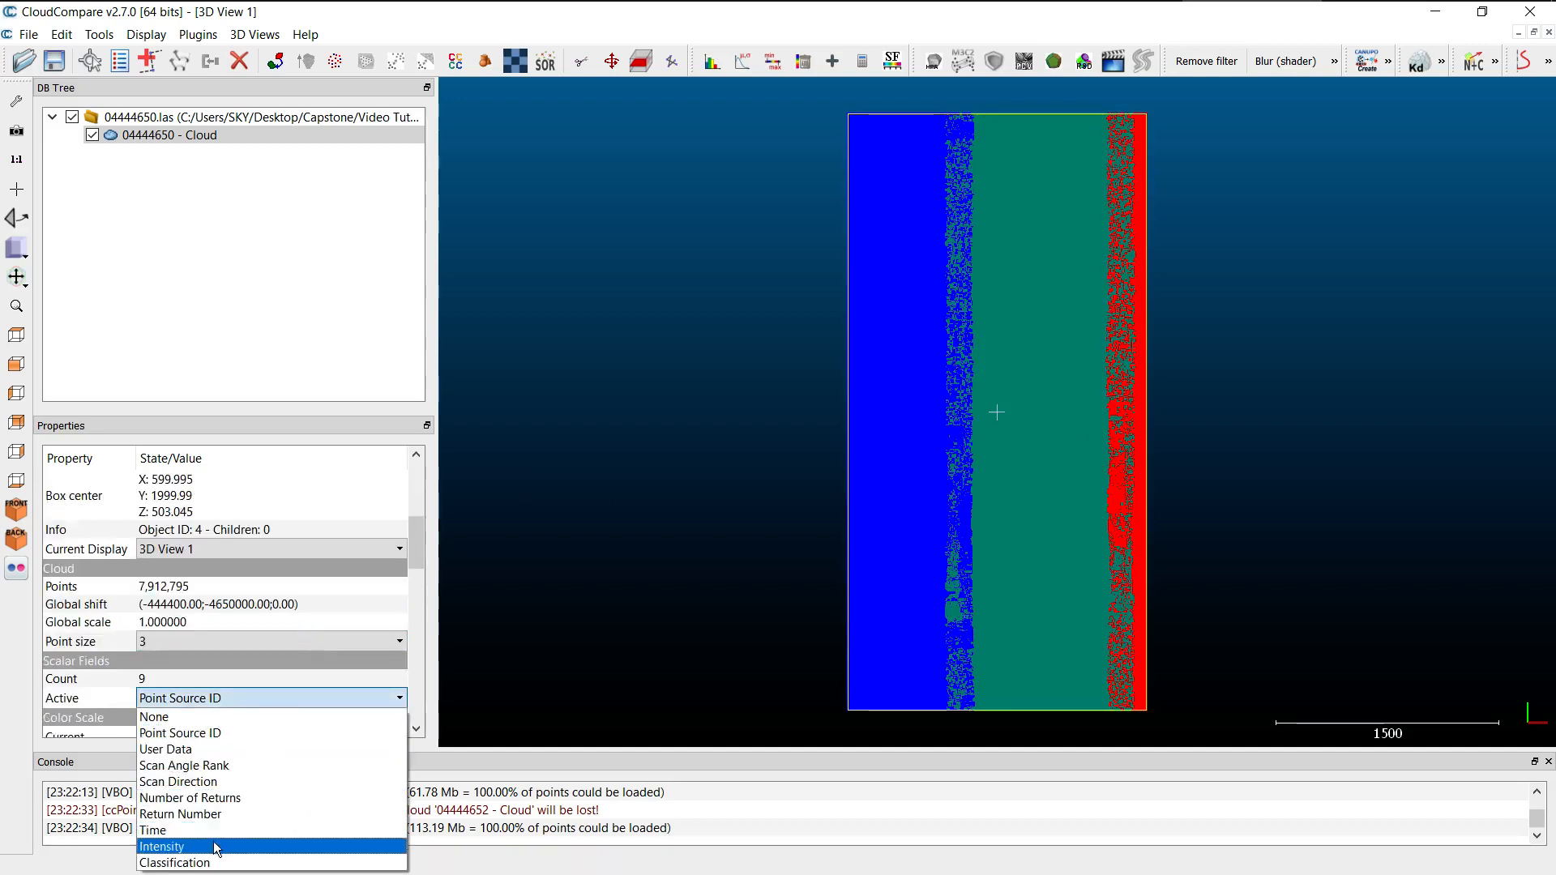
click(217, 848)
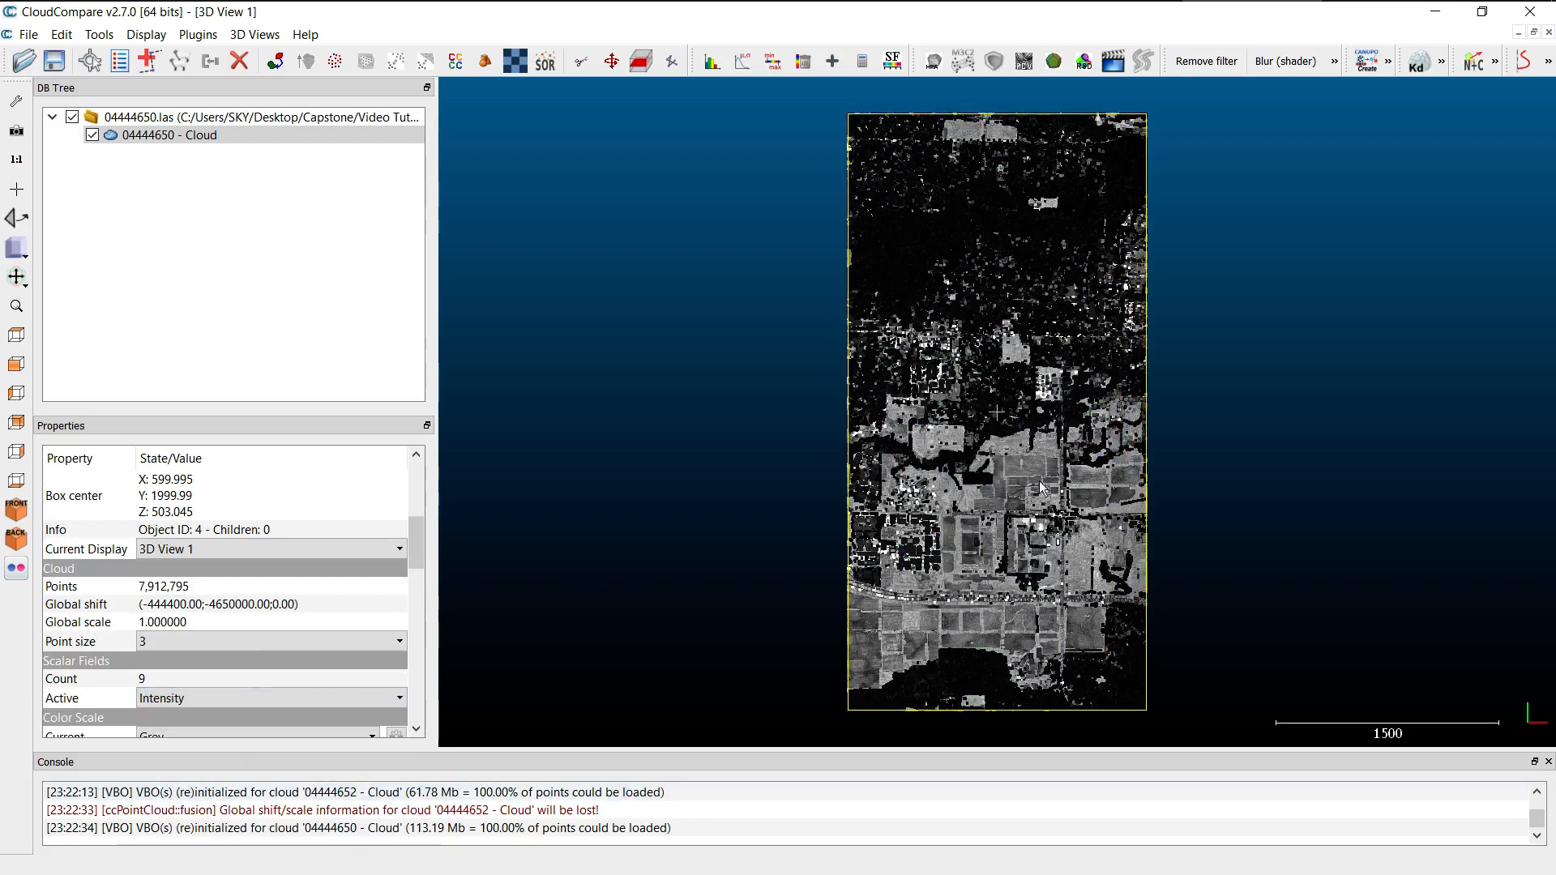
Set the merged cloud's point size to 1.
scroll(1043, 454, up, 1)
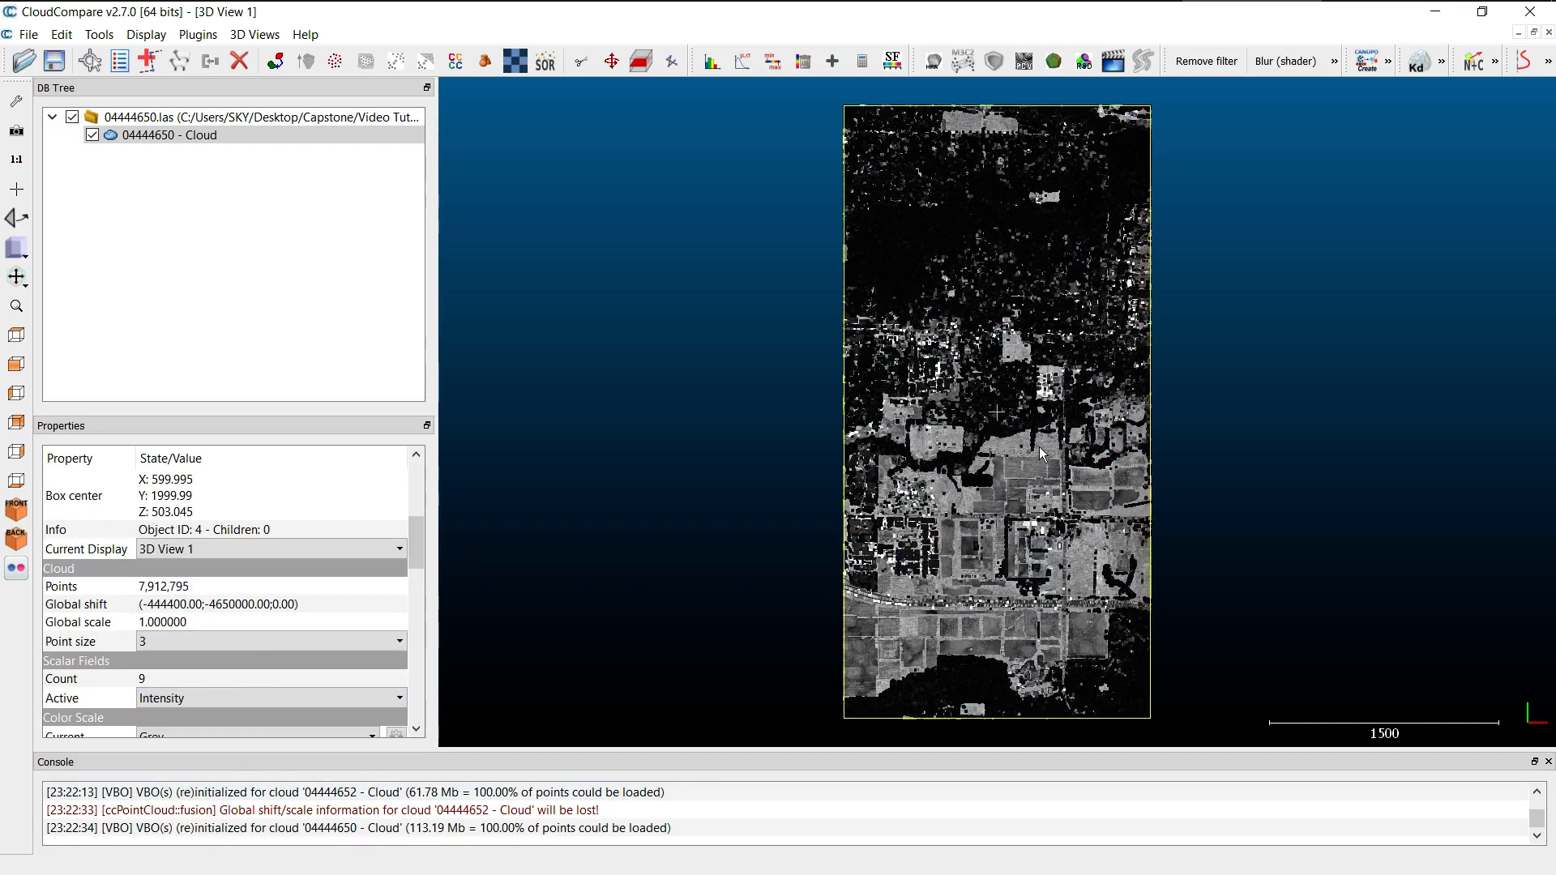
scroll(1042, 454, up, 3)
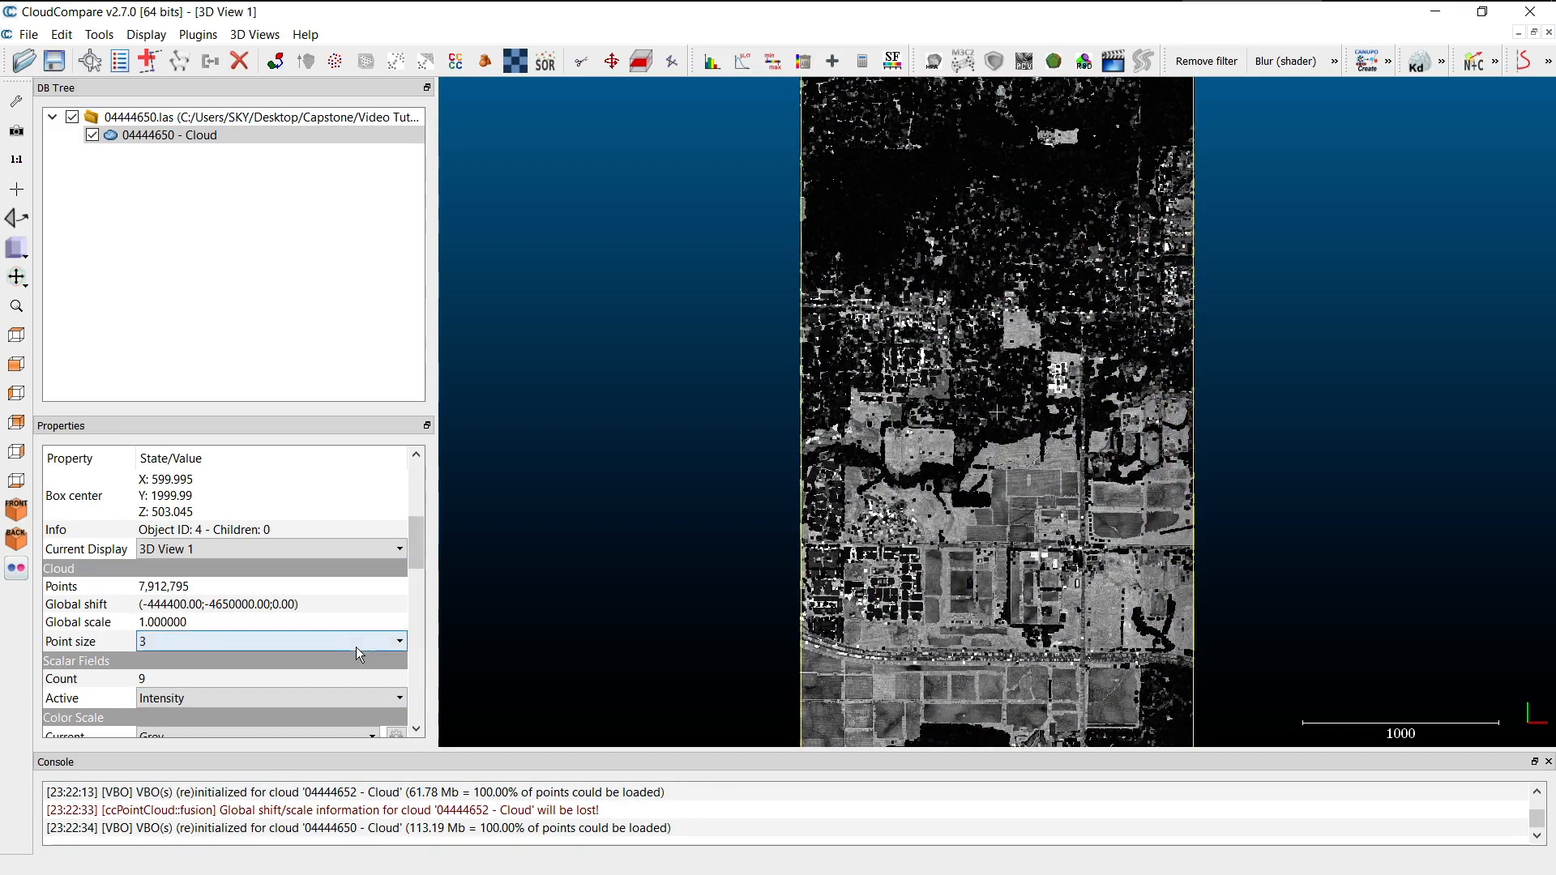
click(365, 645)
click(185, 675)
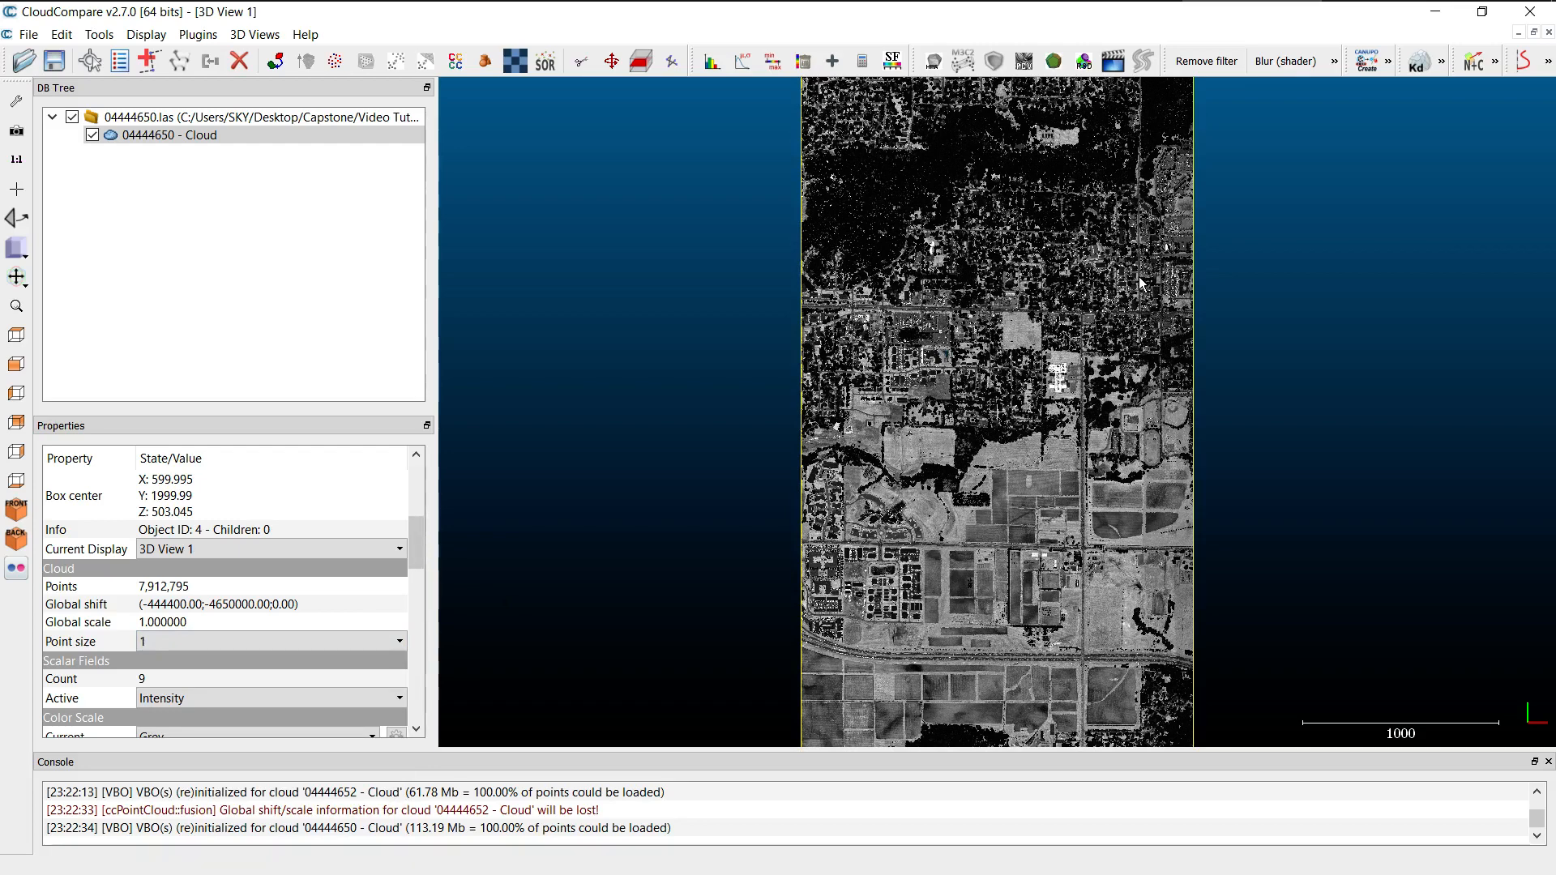
Start segmenting the merged cloud and outline a tall four-sided polygon over the eastern half of the city area.
click(219, 143)
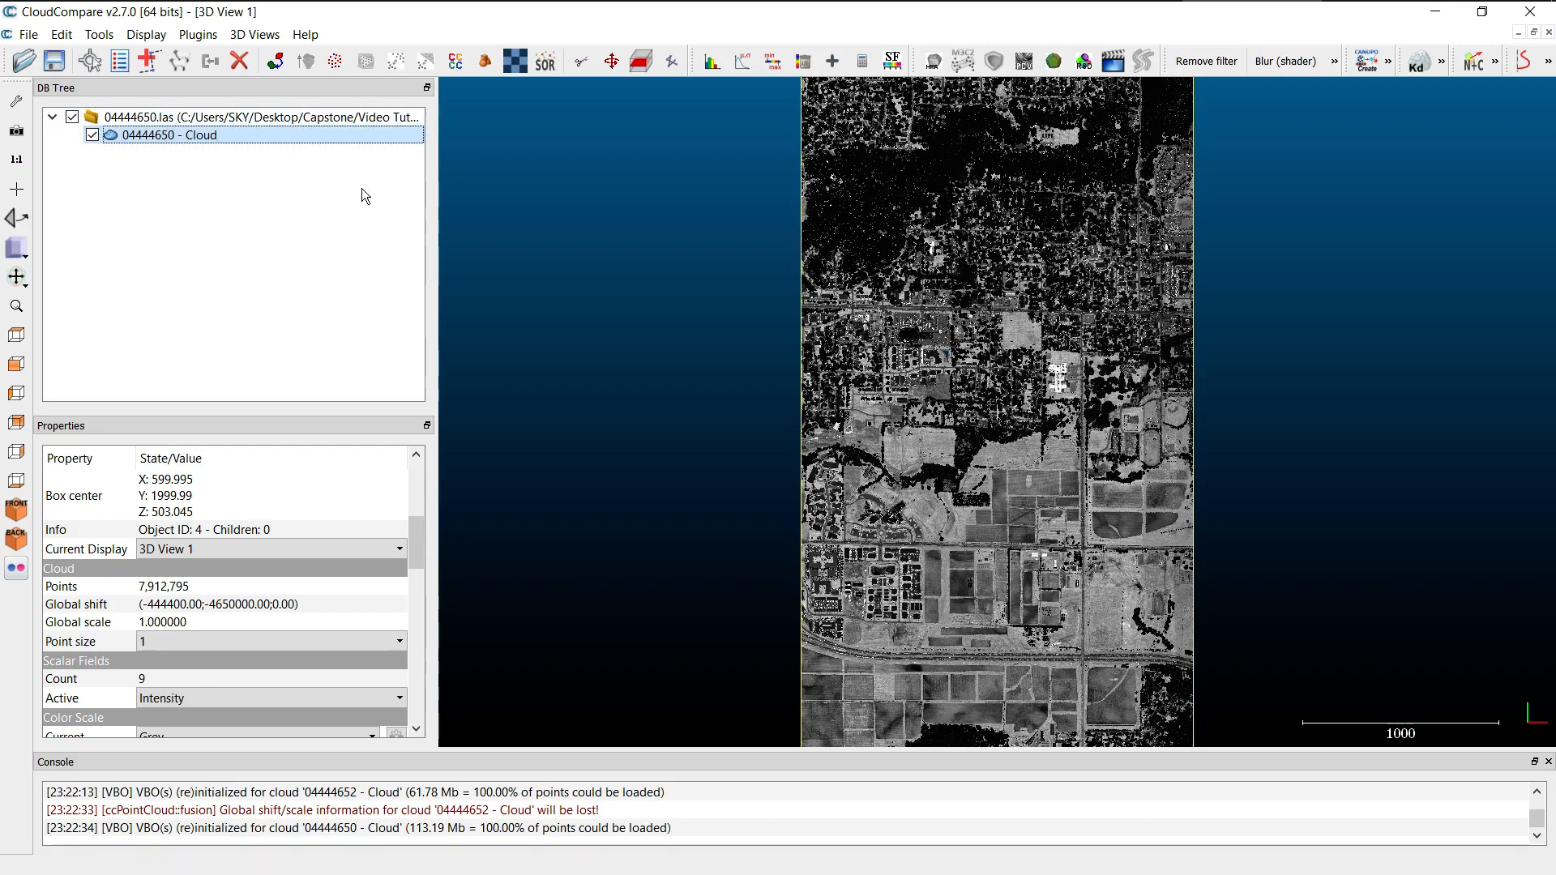
click(581, 65)
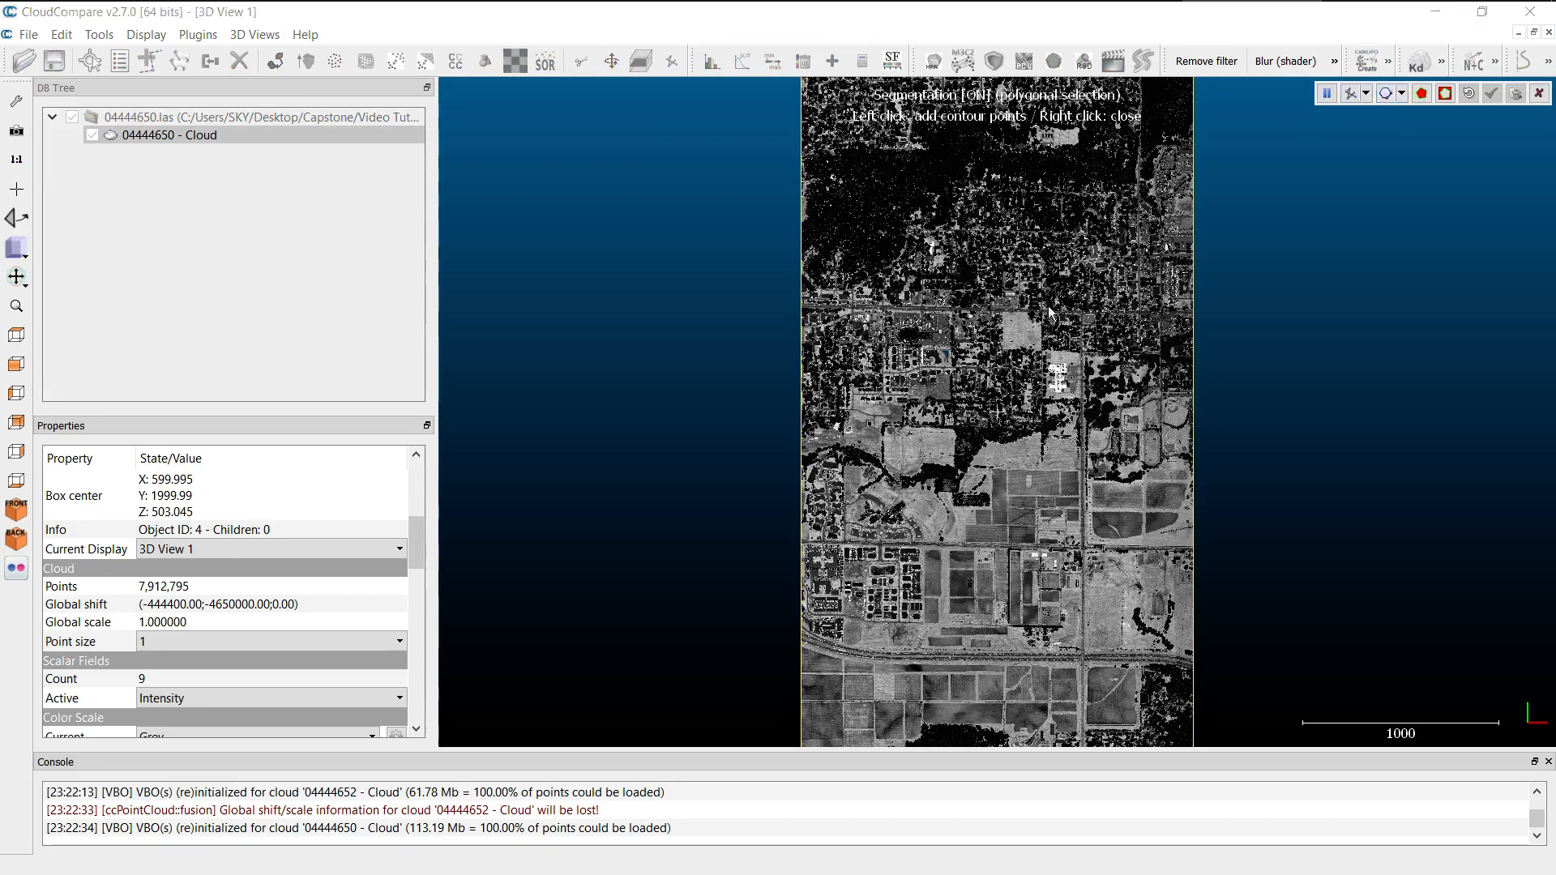
click(1019, 220)
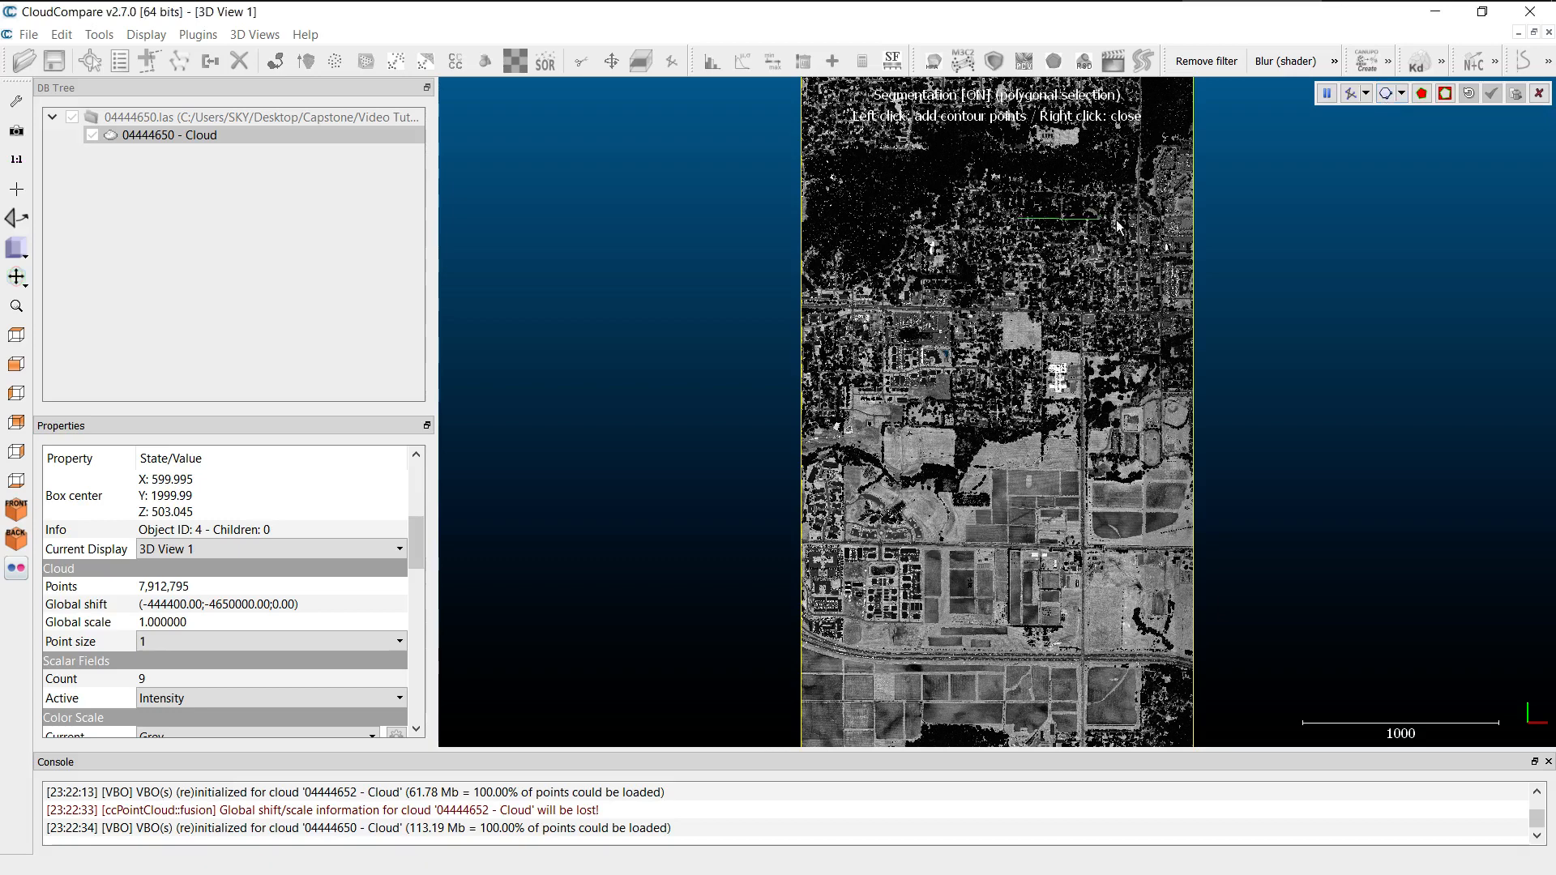
click(1185, 222)
click(1172, 718)
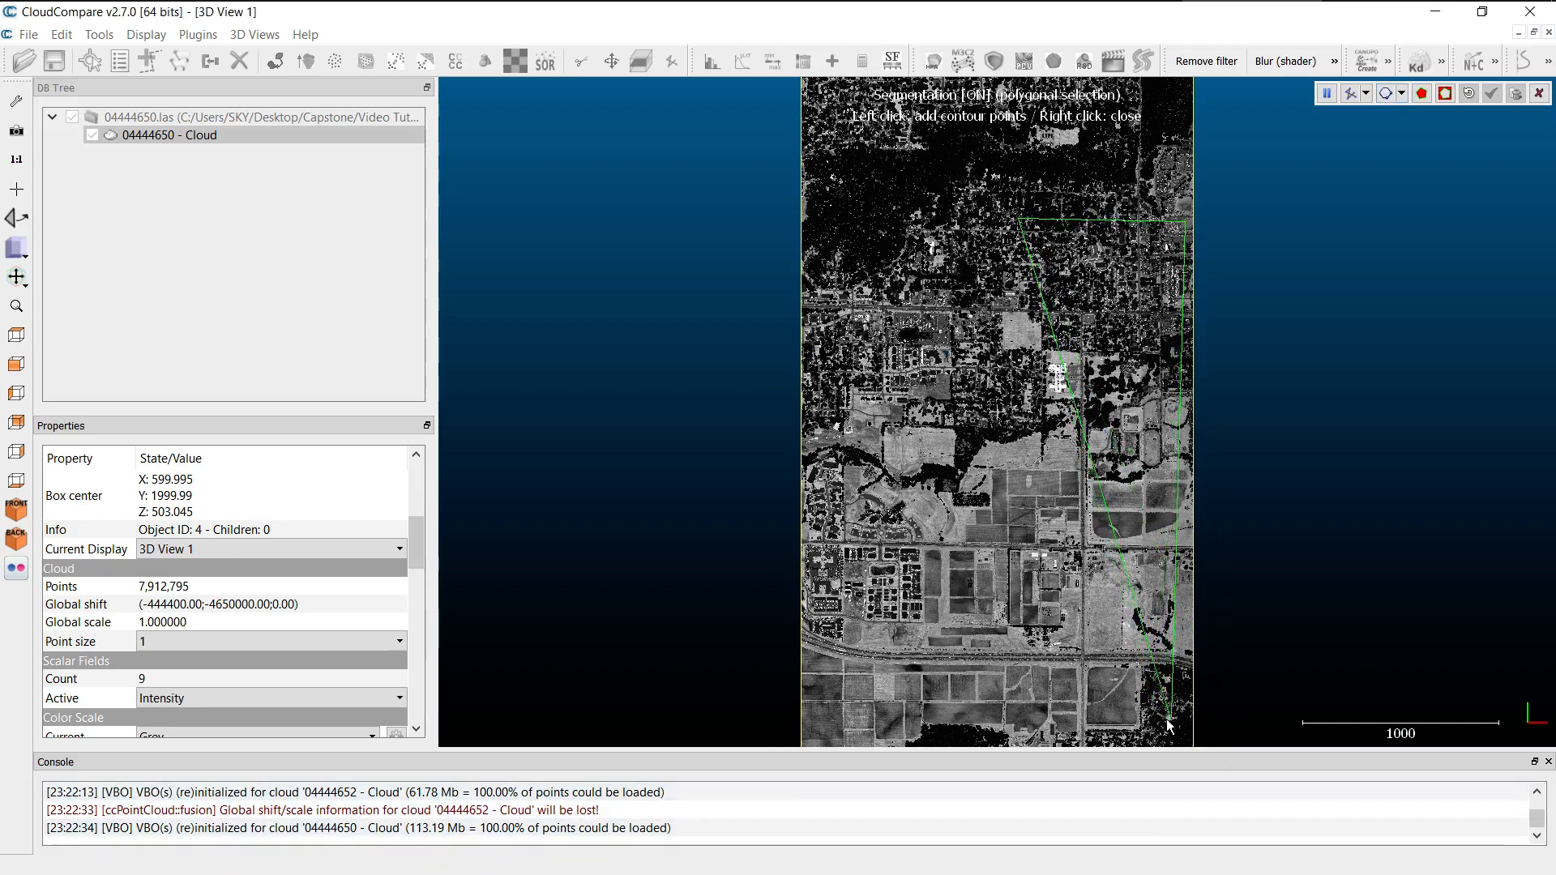
click(984, 720)
right_click(983, 638)
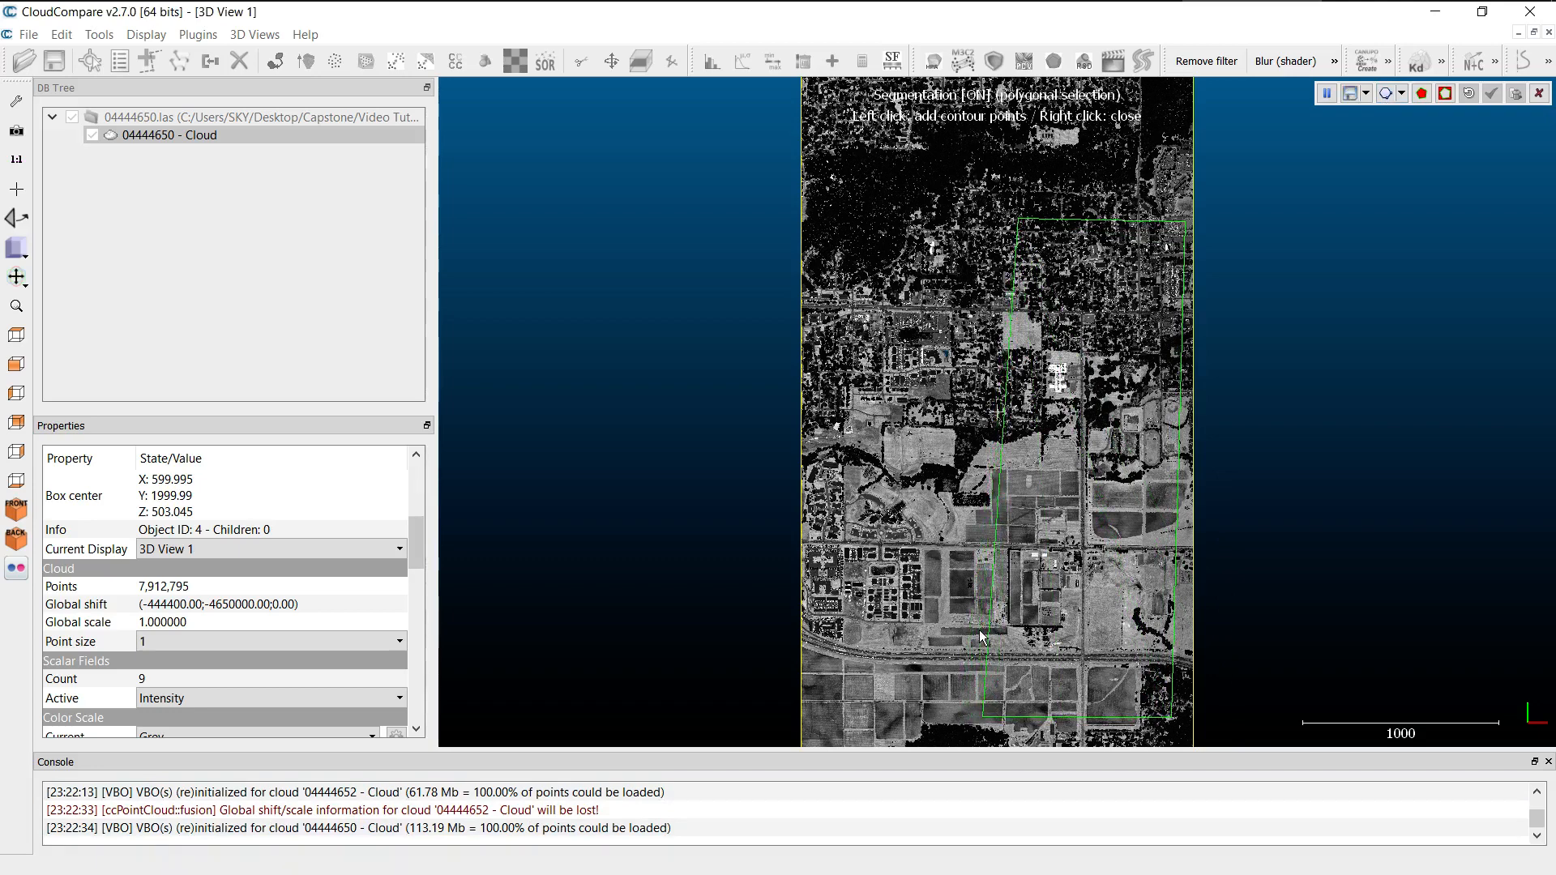
Segment in the points inside the polygon, confirm the segmentation and hide the remaining cloud.
click(1423, 95)
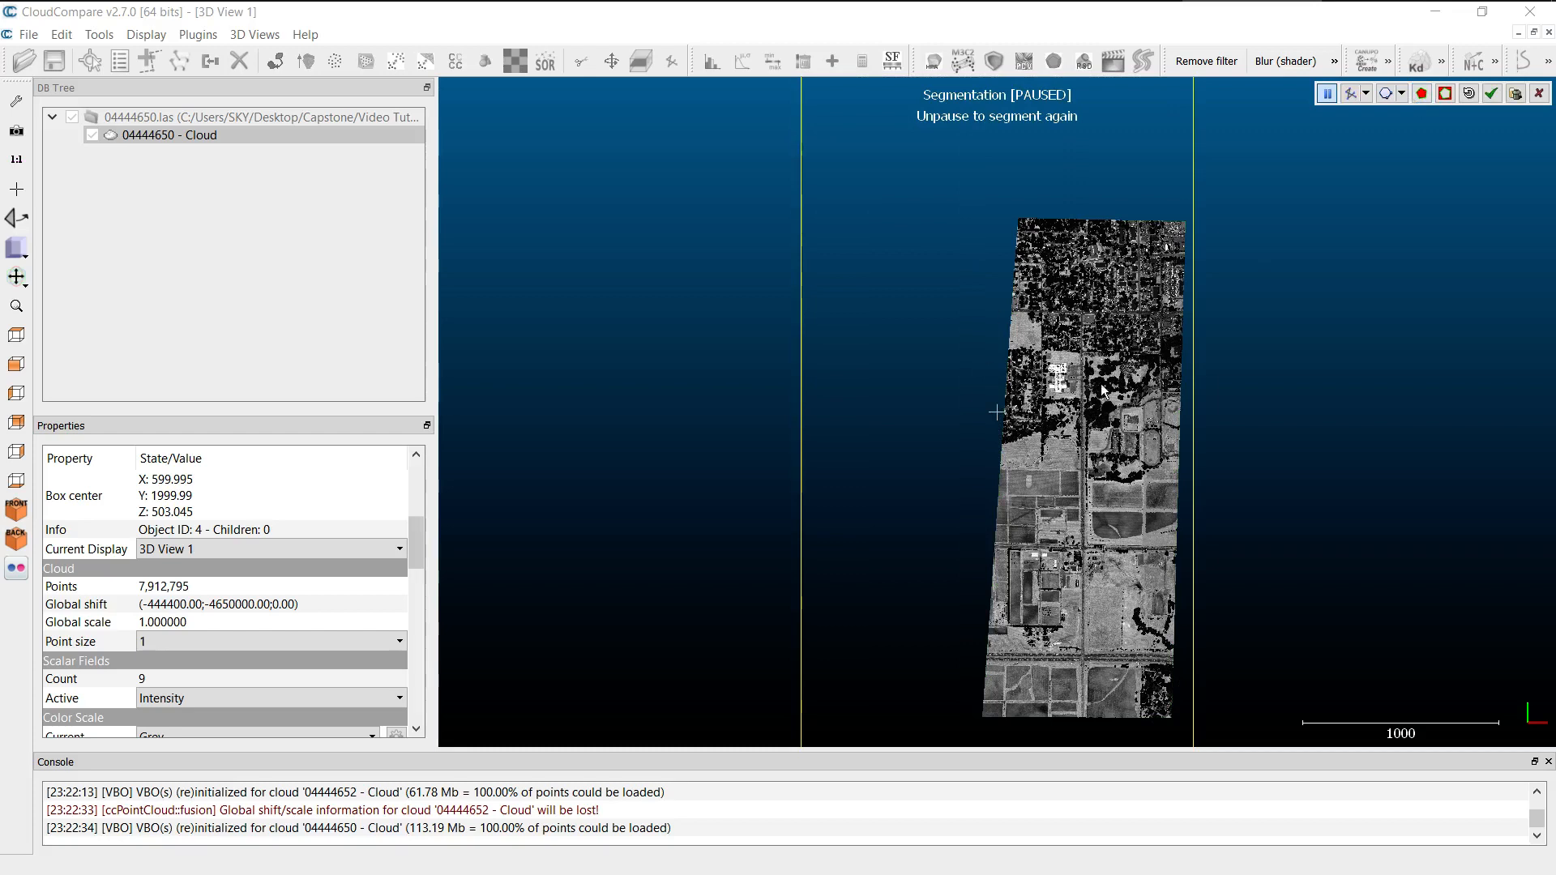
click(1494, 95)
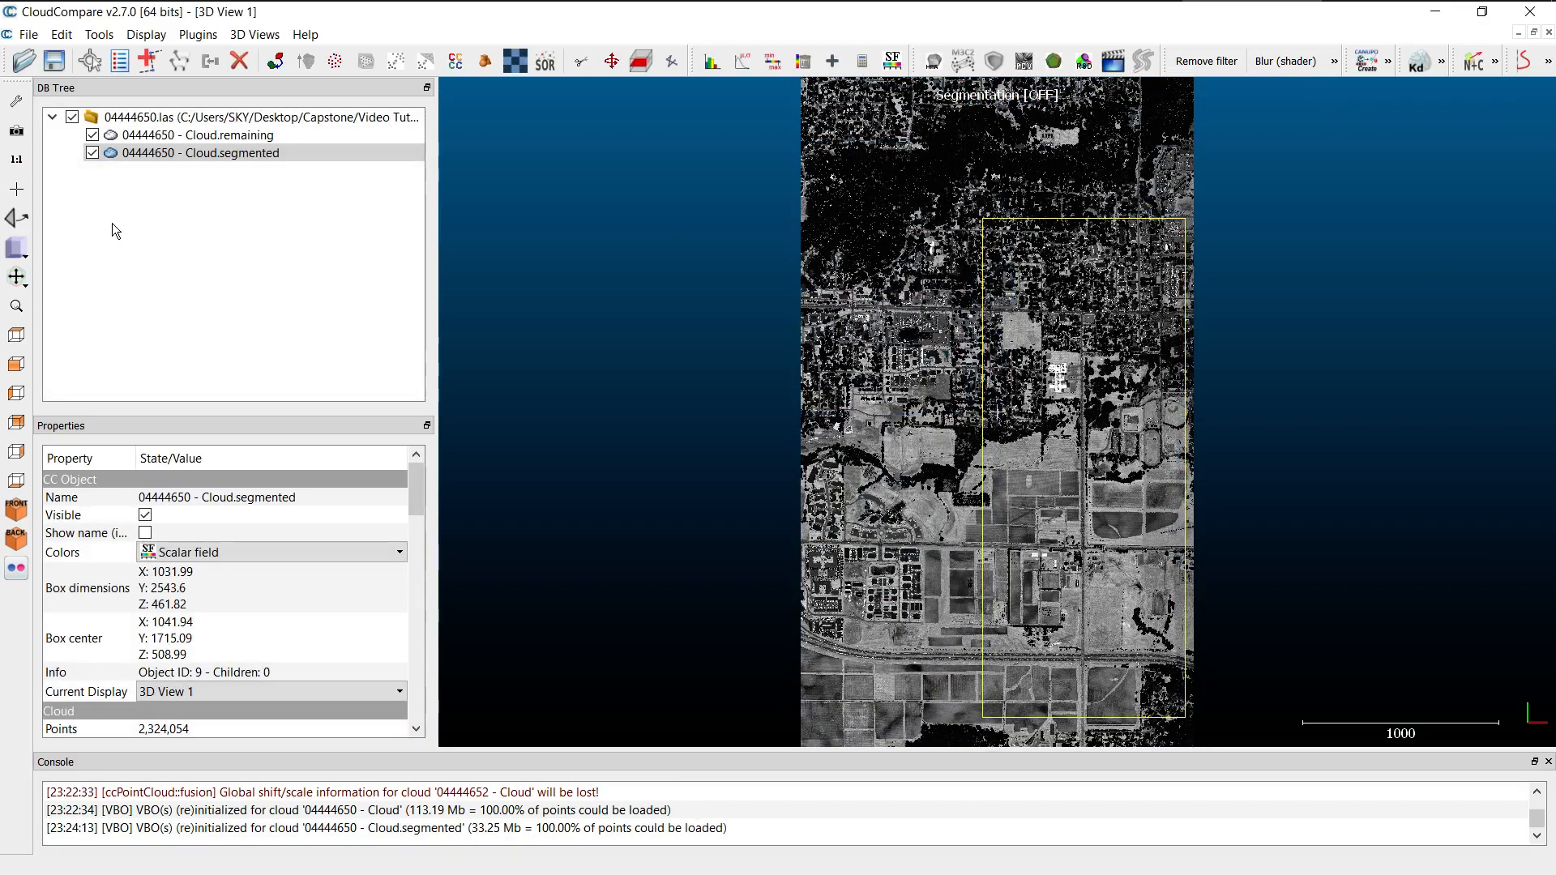
click(92, 136)
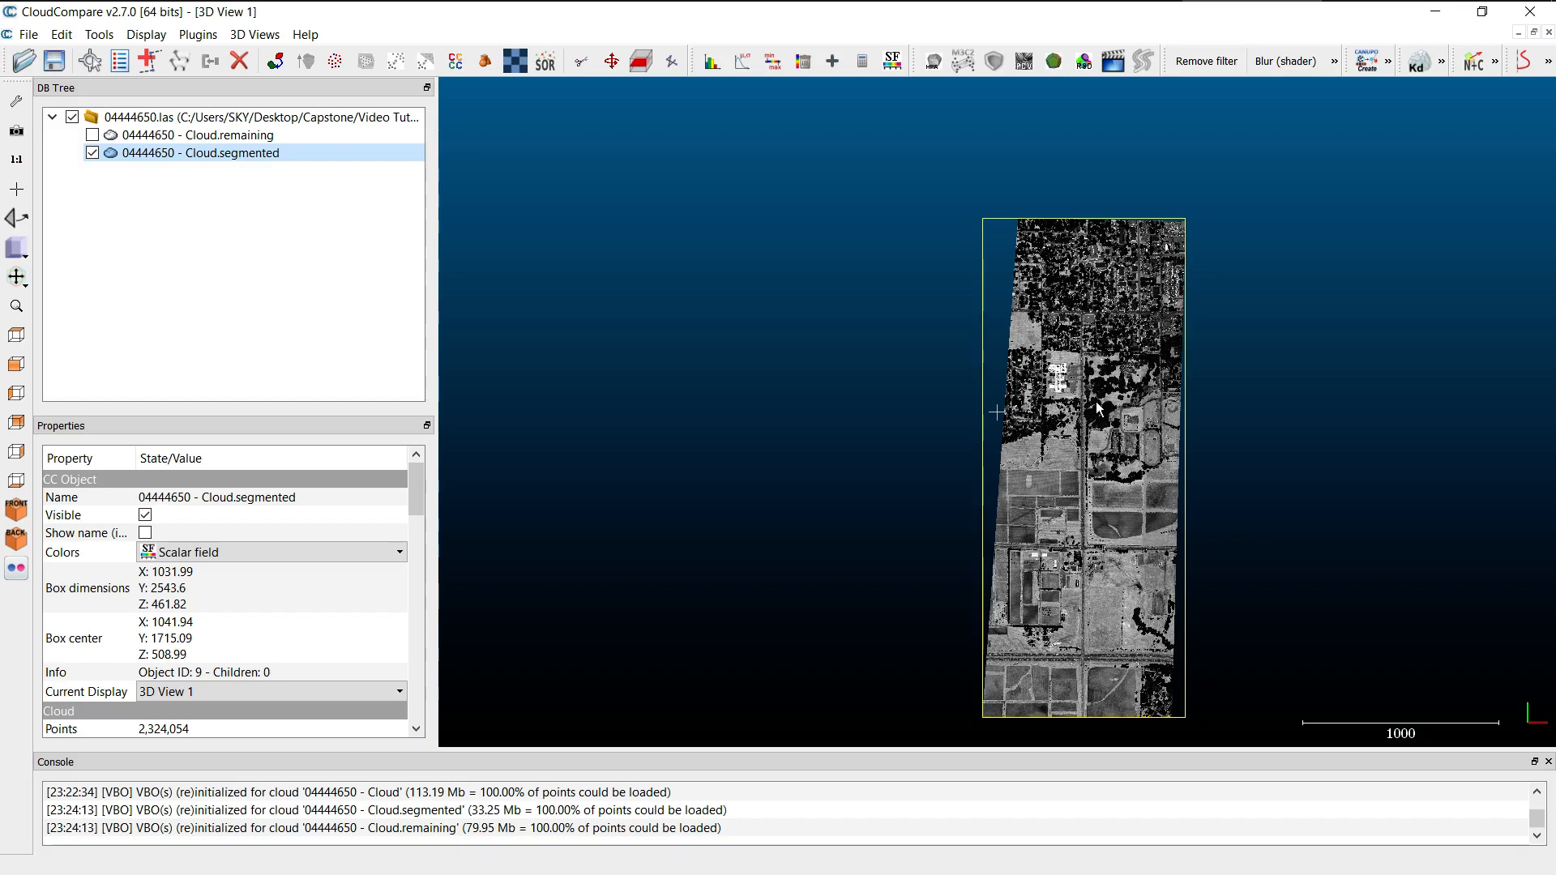
Examine the segmented cloud up close around the large bright building west of the main north-south road.
scroll(1096, 402, up, 4)
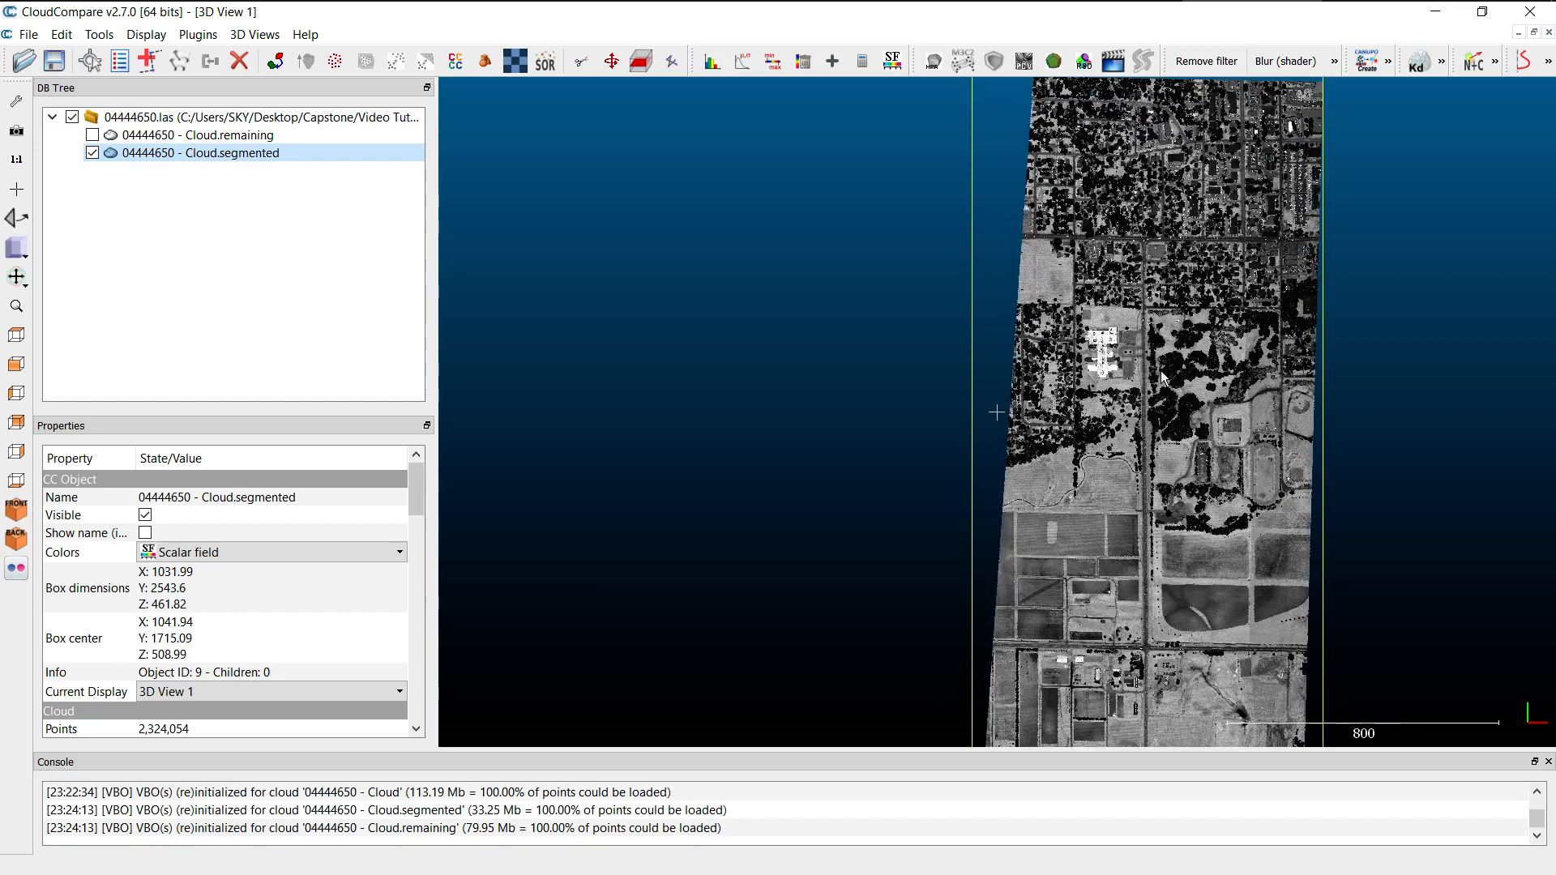
scroll(1167, 373, up, 5)
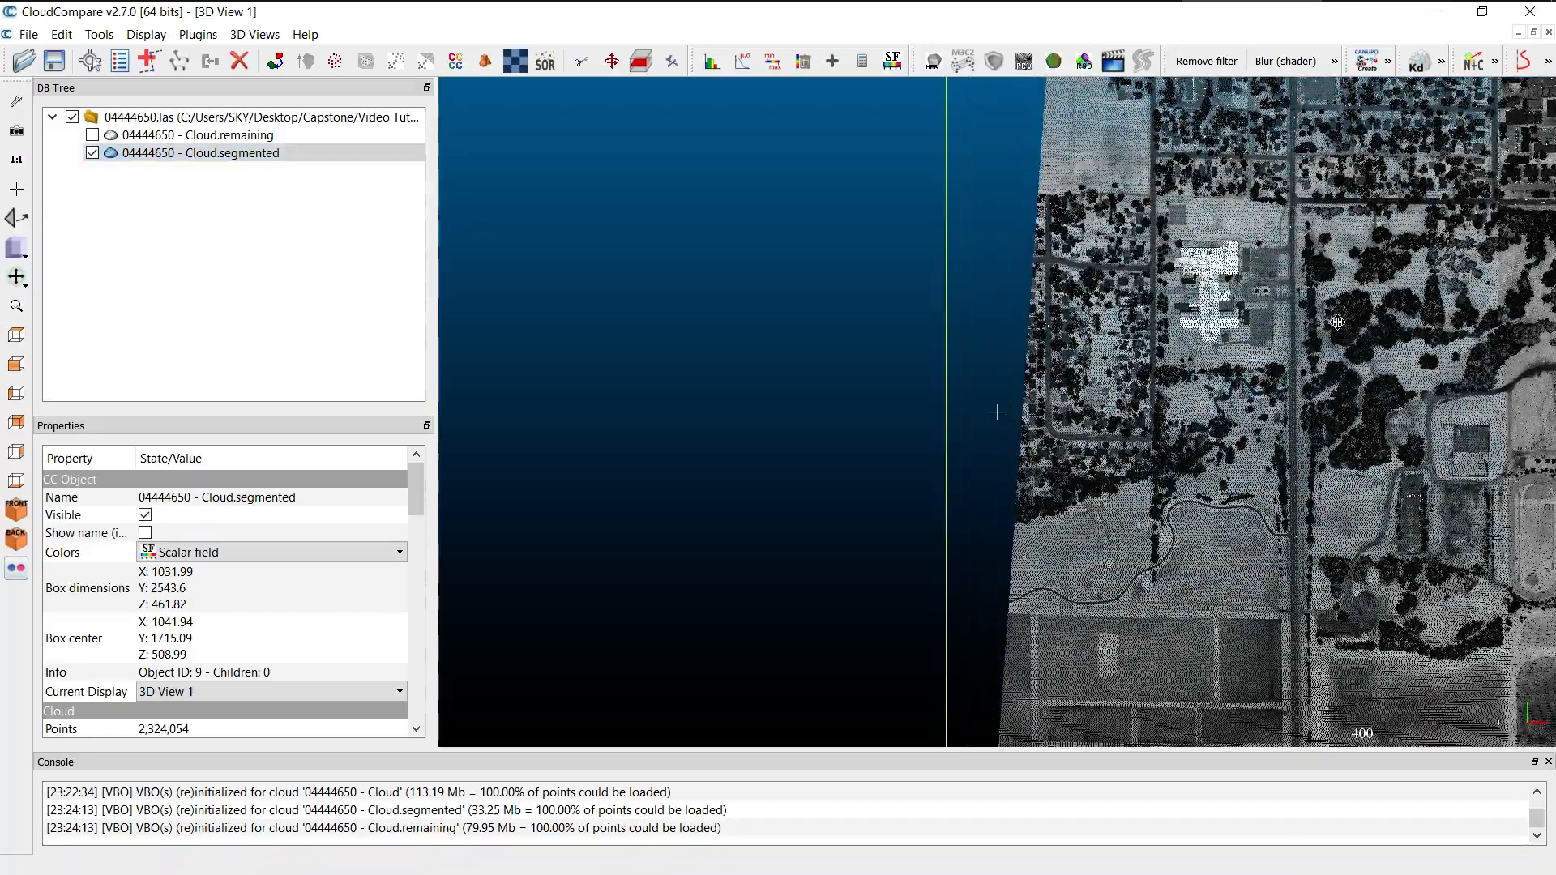
right_drag(1337, 322, 1038, 324)
scroll(1038, 324, up, 5)
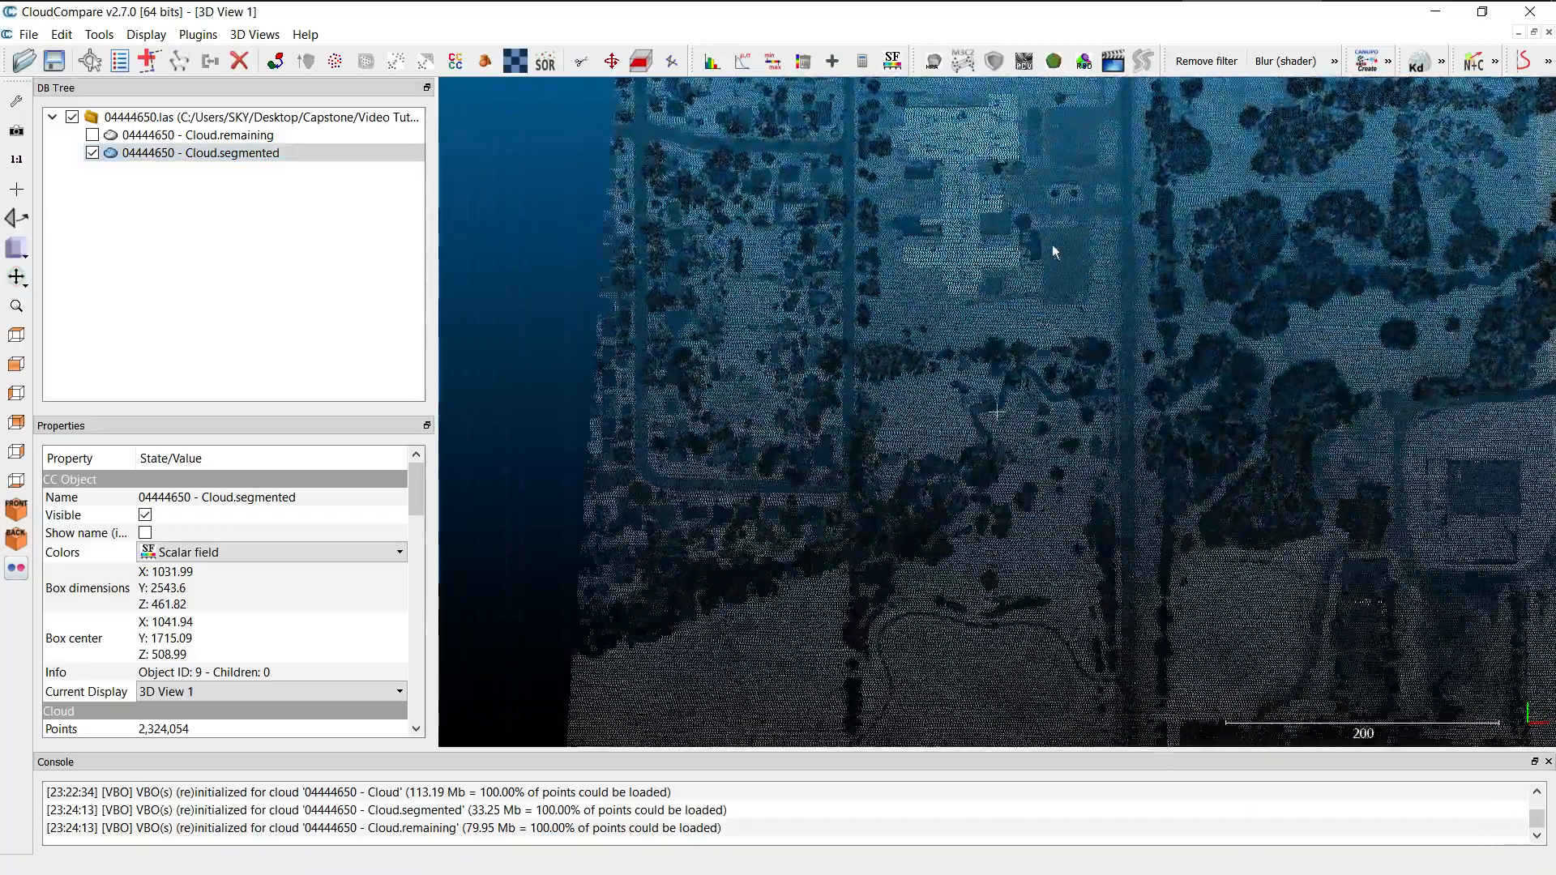
scroll(1030, 405, up, 5)
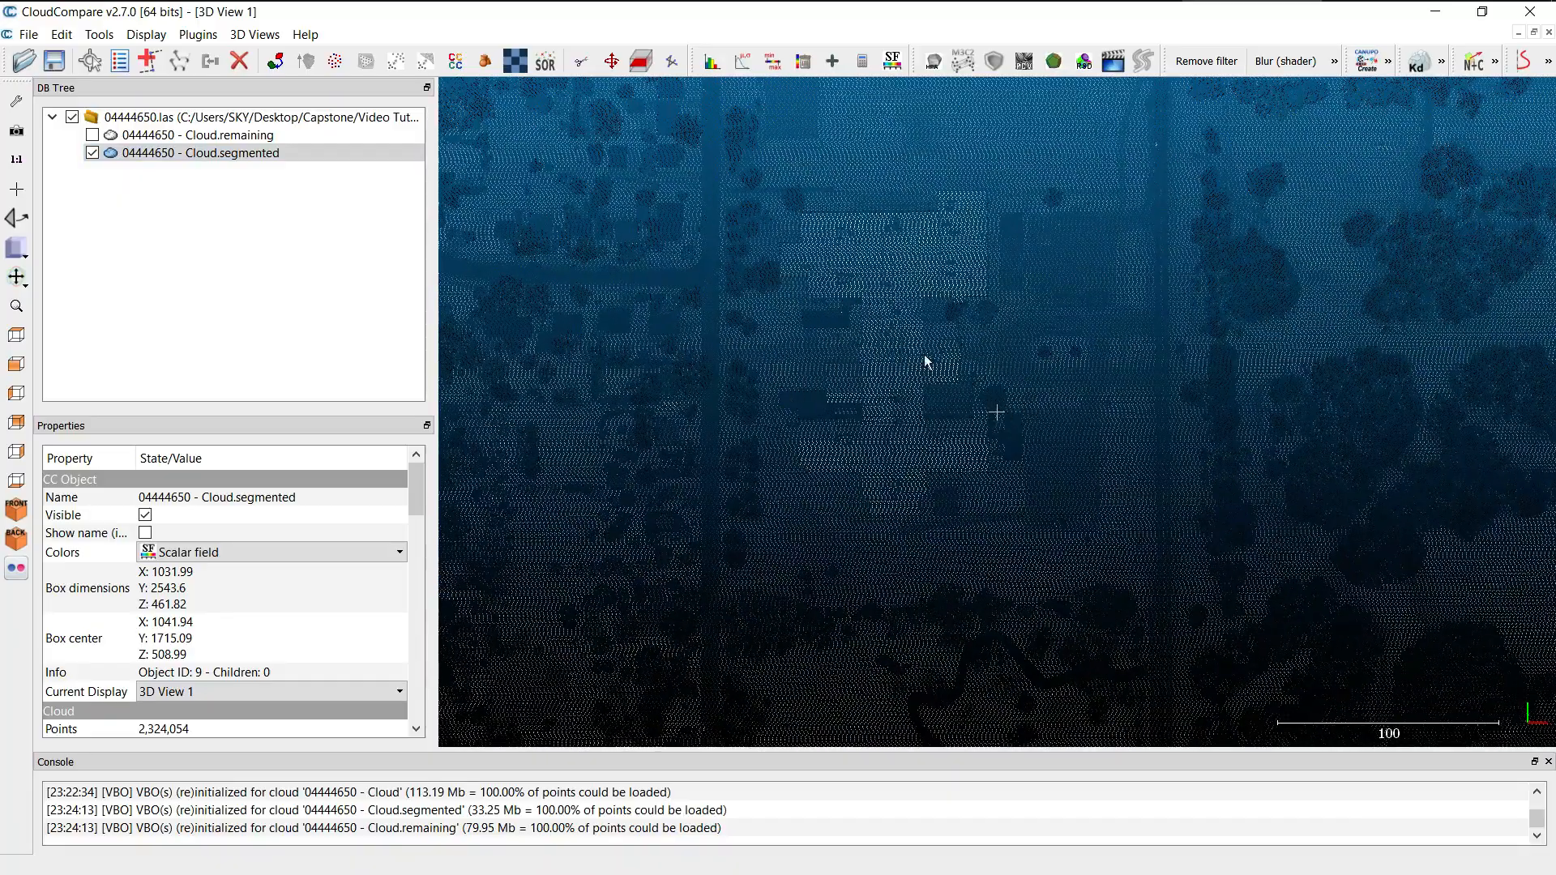
scroll(928, 439, down, 2)
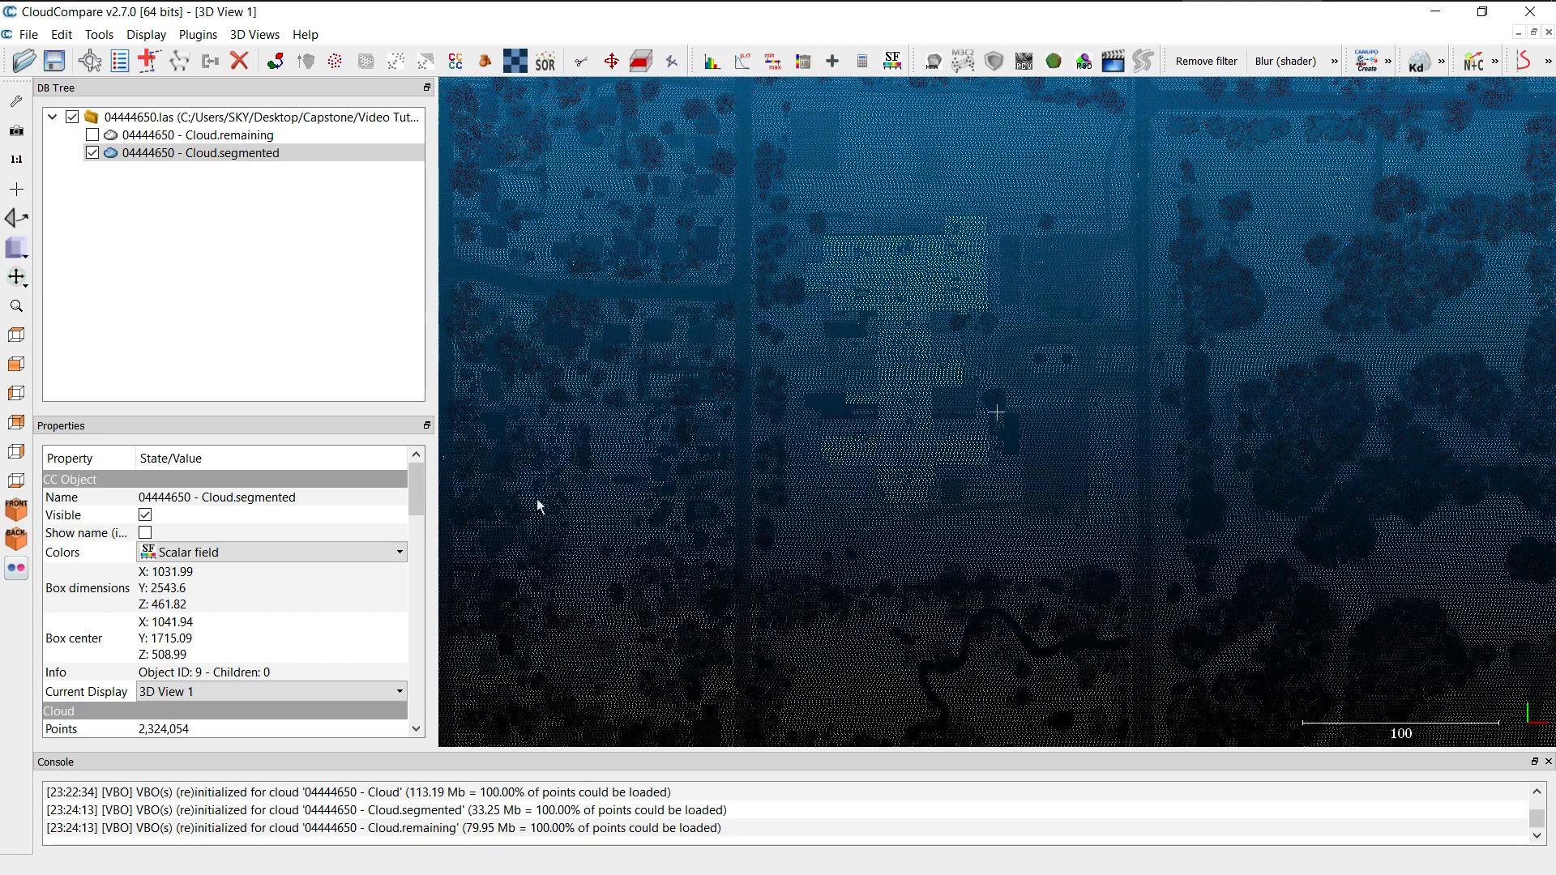
Set the segmented cloud's point size to Default and make Classification its active scalar field.
scroll(309, 605, down, 2)
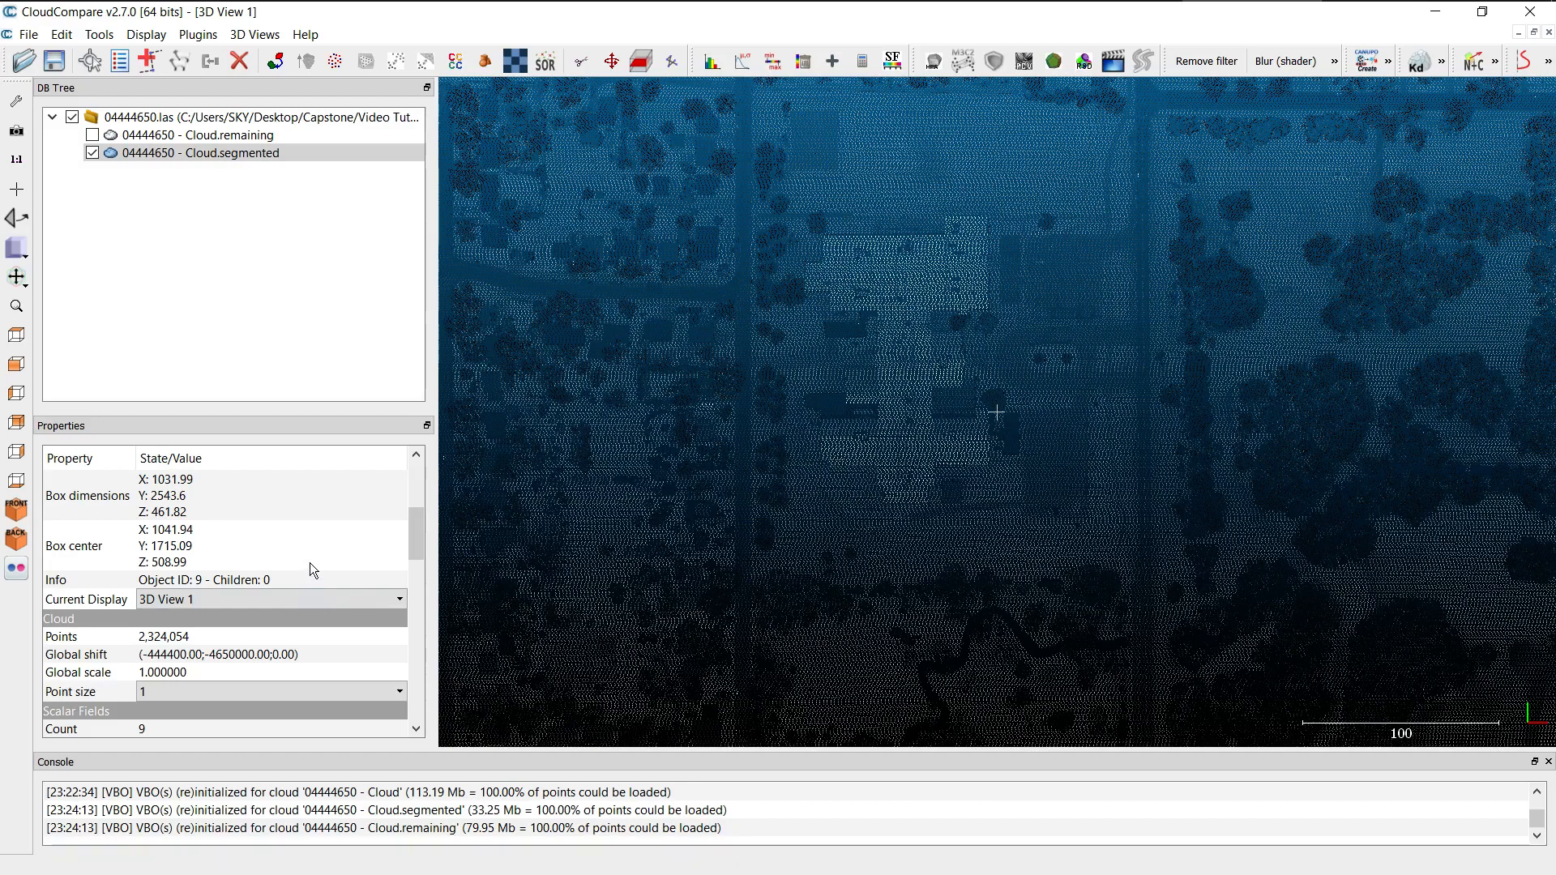
scroll(309, 570, up, 2)
scroll(309, 564, down, 6)
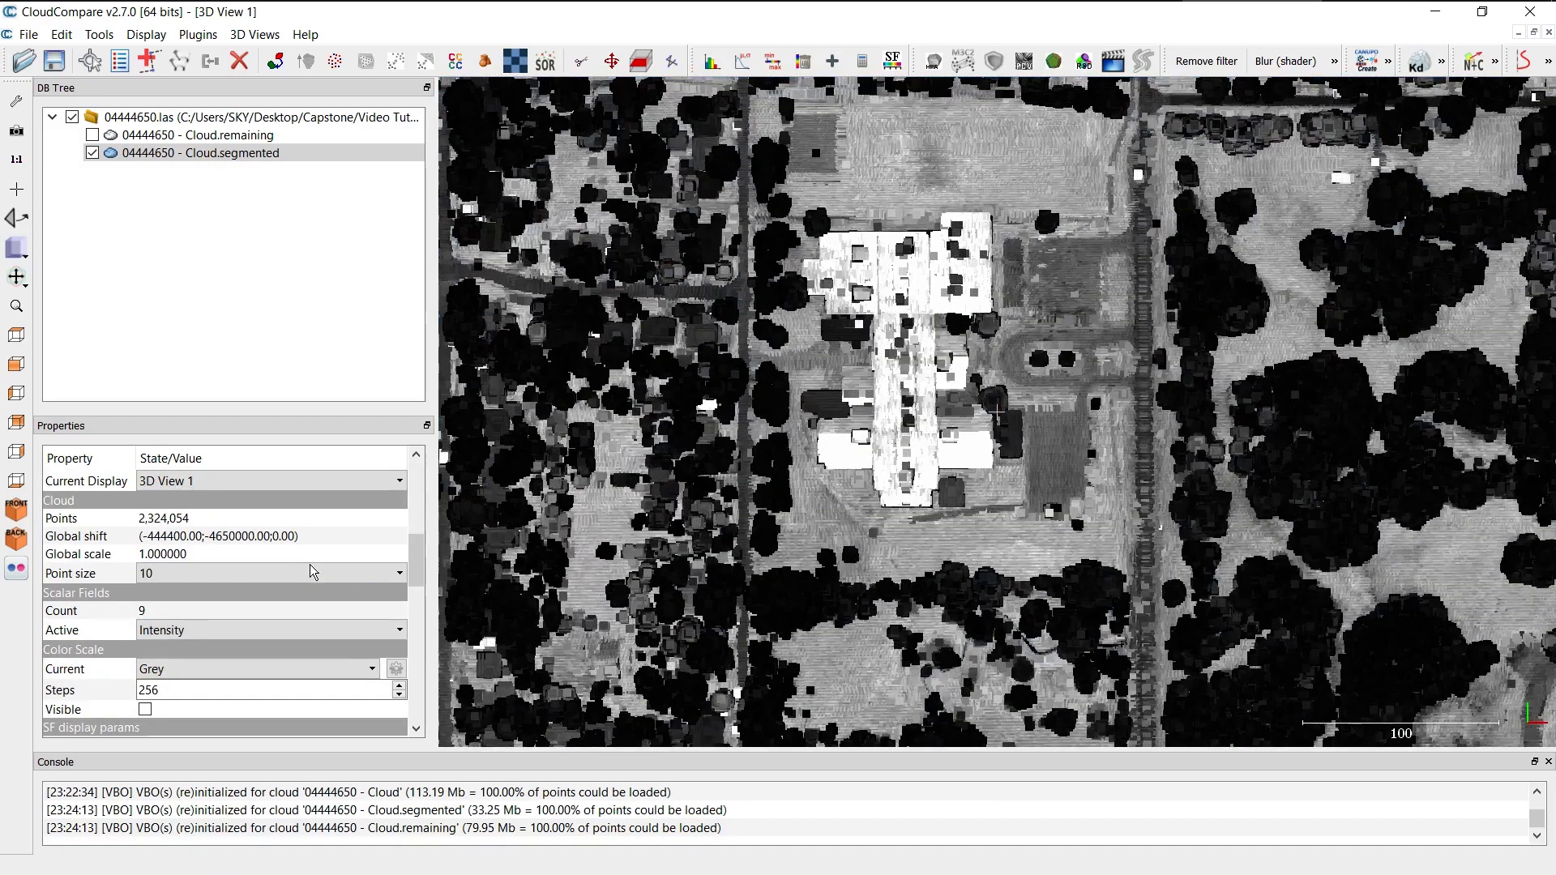
scroll(308, 576, up, 10)
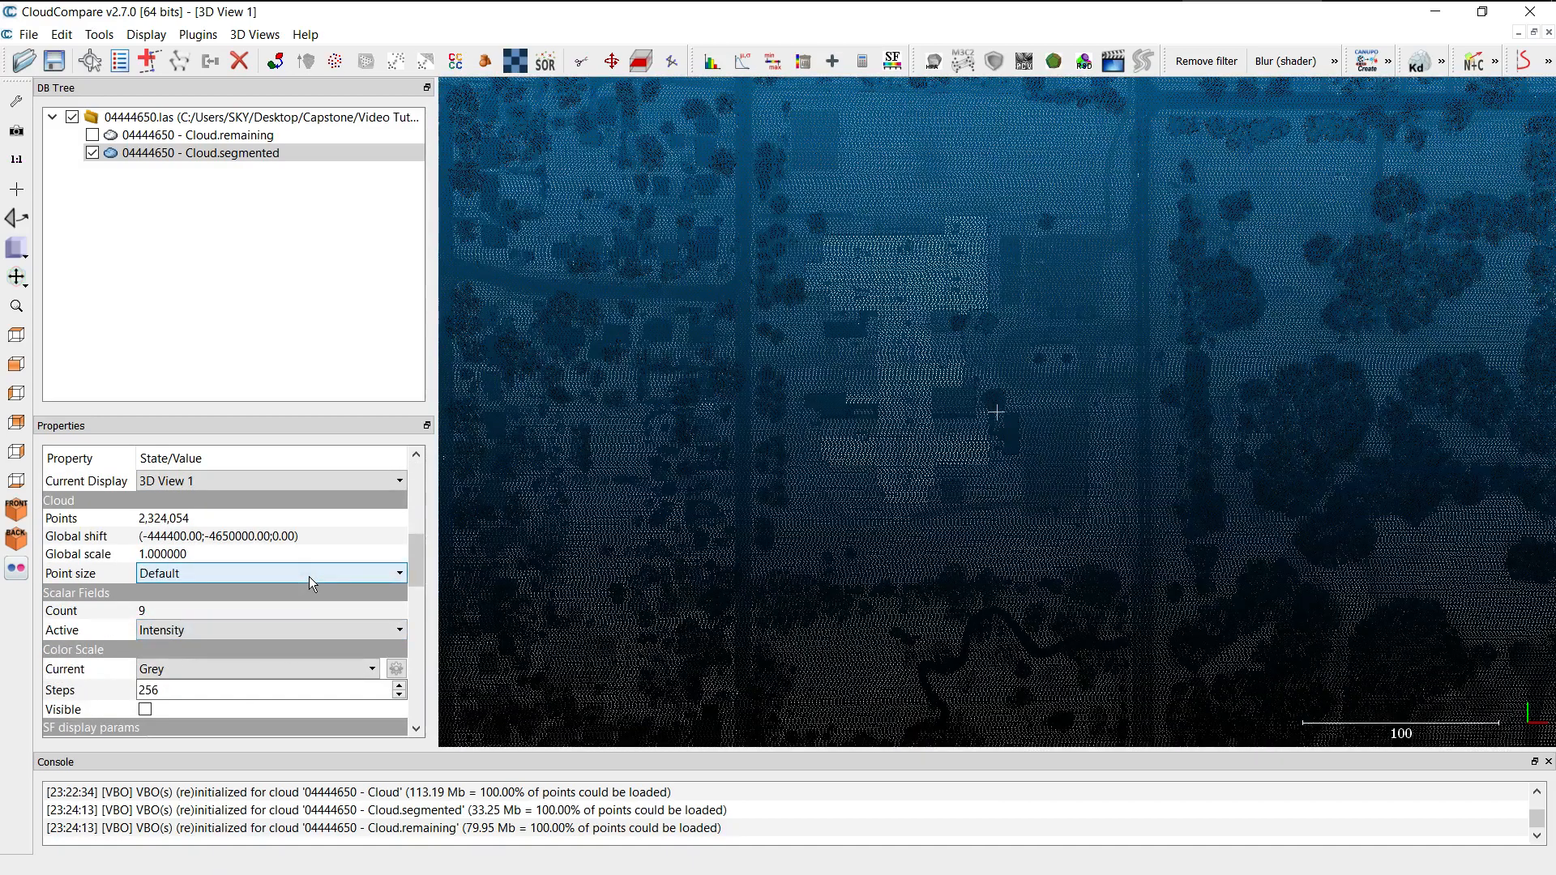
click(274, 629)
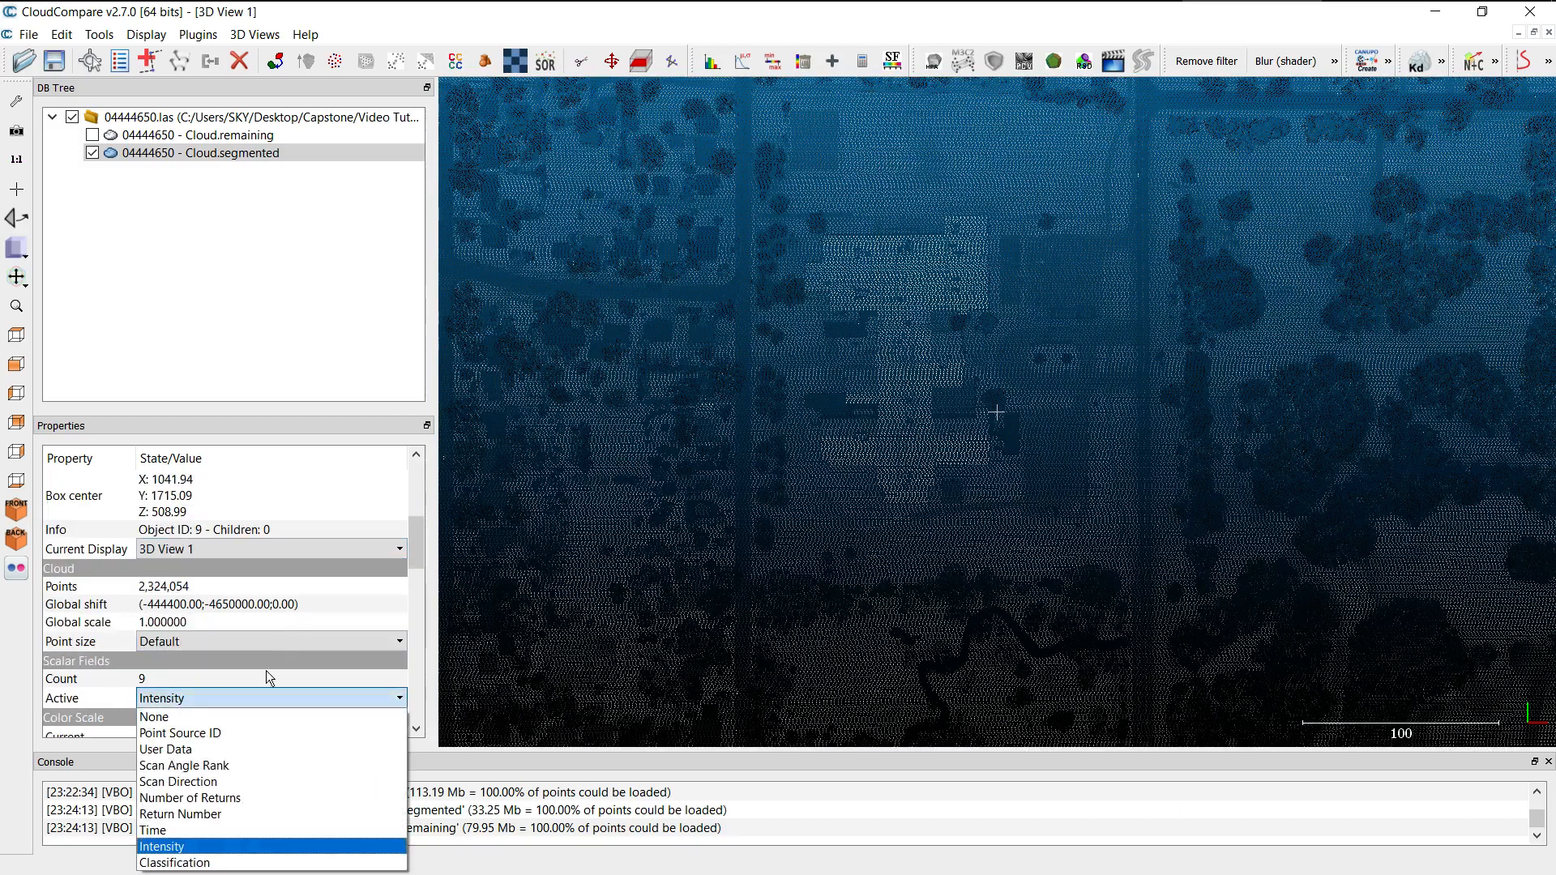
click(180, 862)
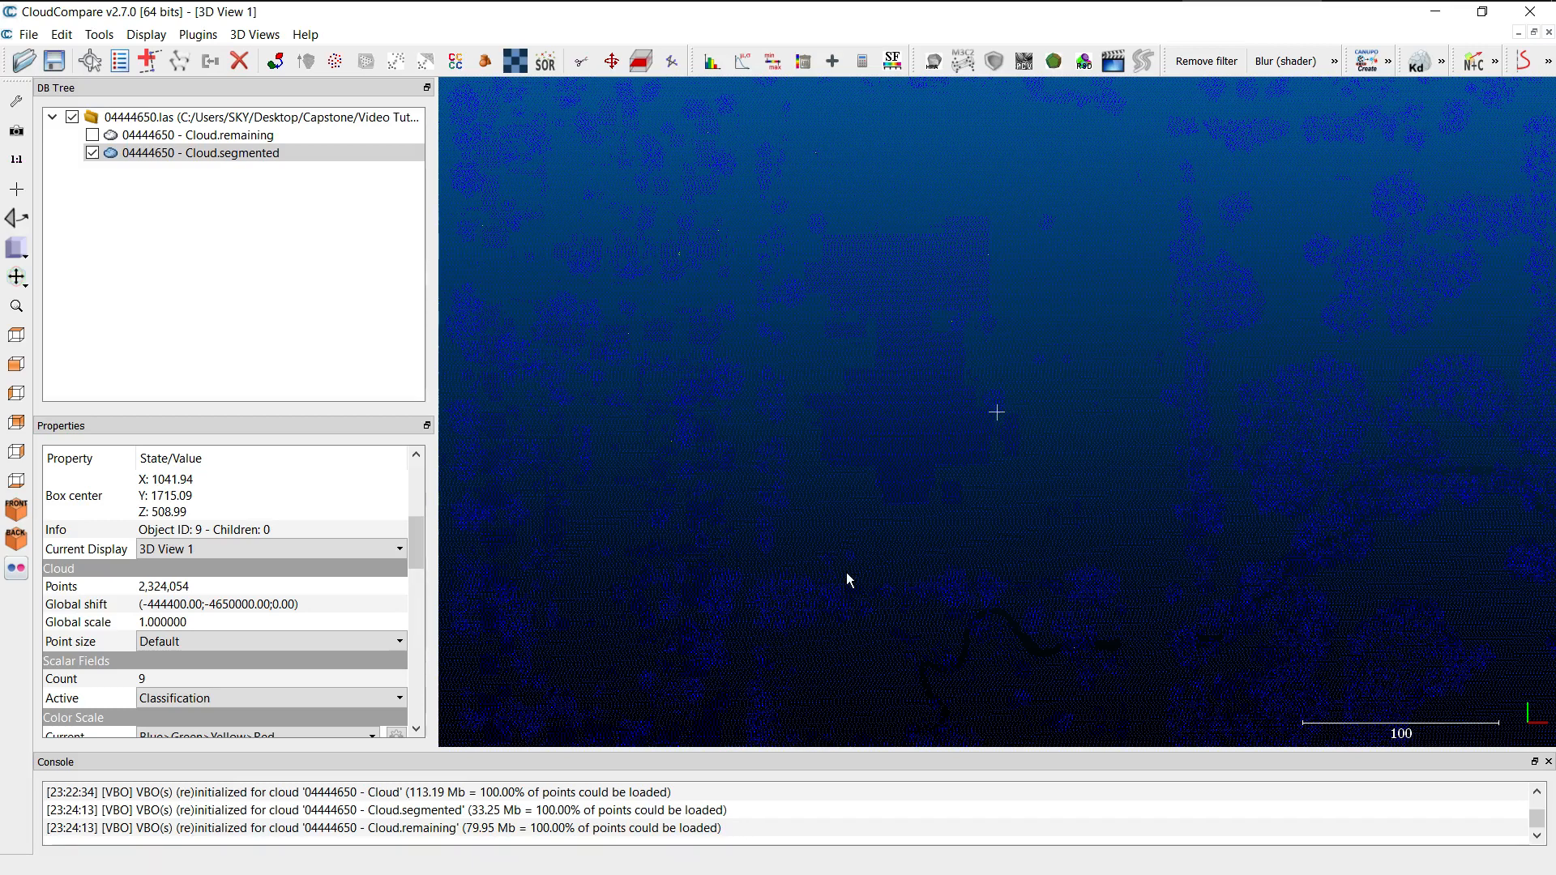
Filter the segmented cloud's points by Classification value, with a minimum of 1.1 and a maximum of 2.1.
click(771, 65)
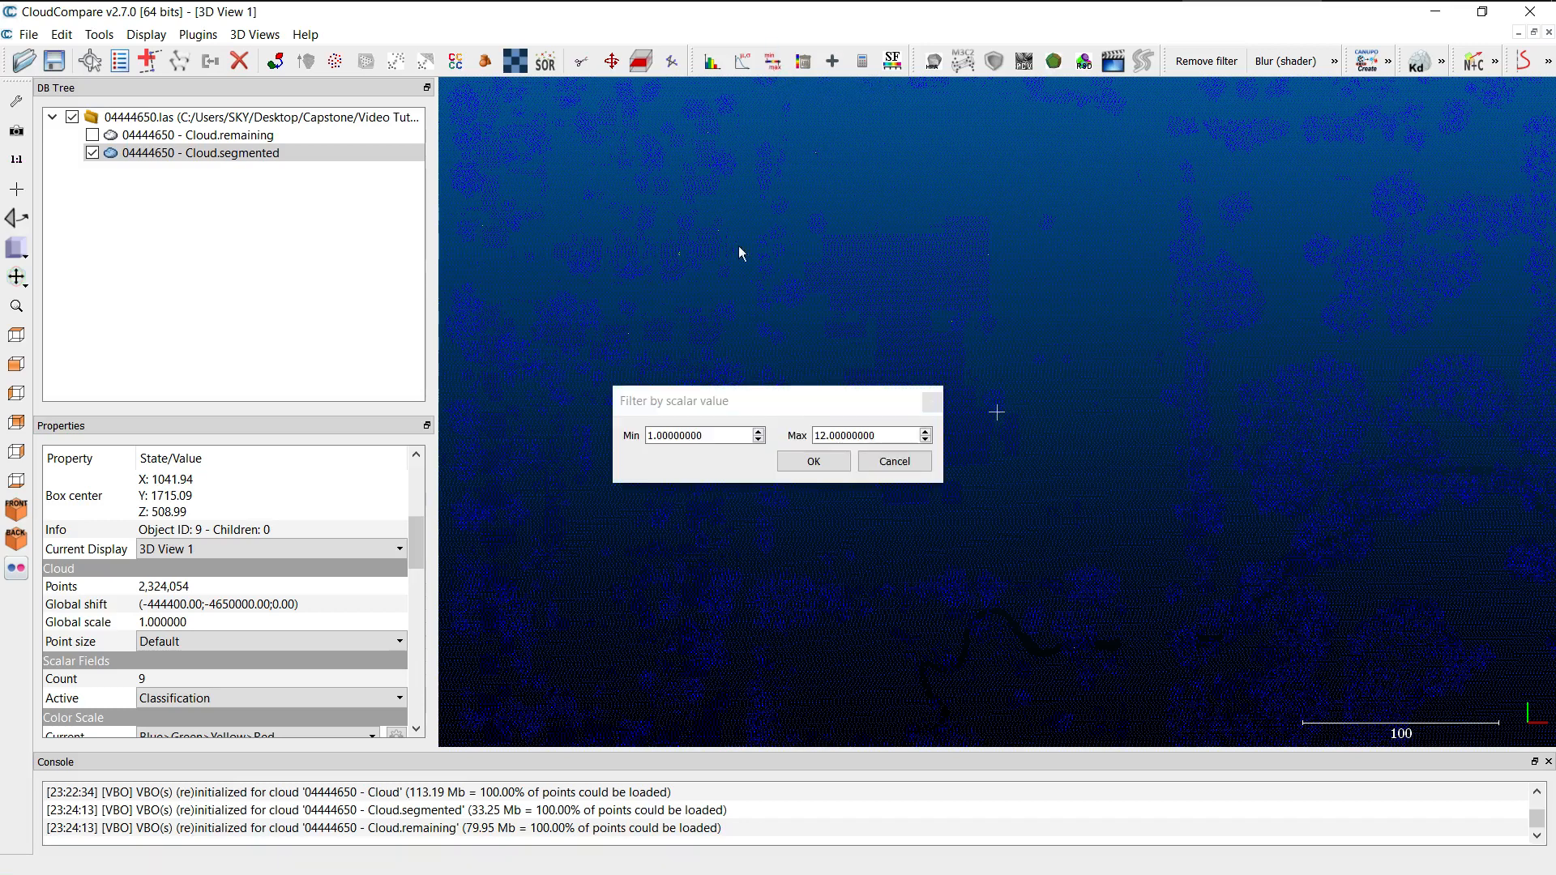
drag(716, 439, 551, 444)
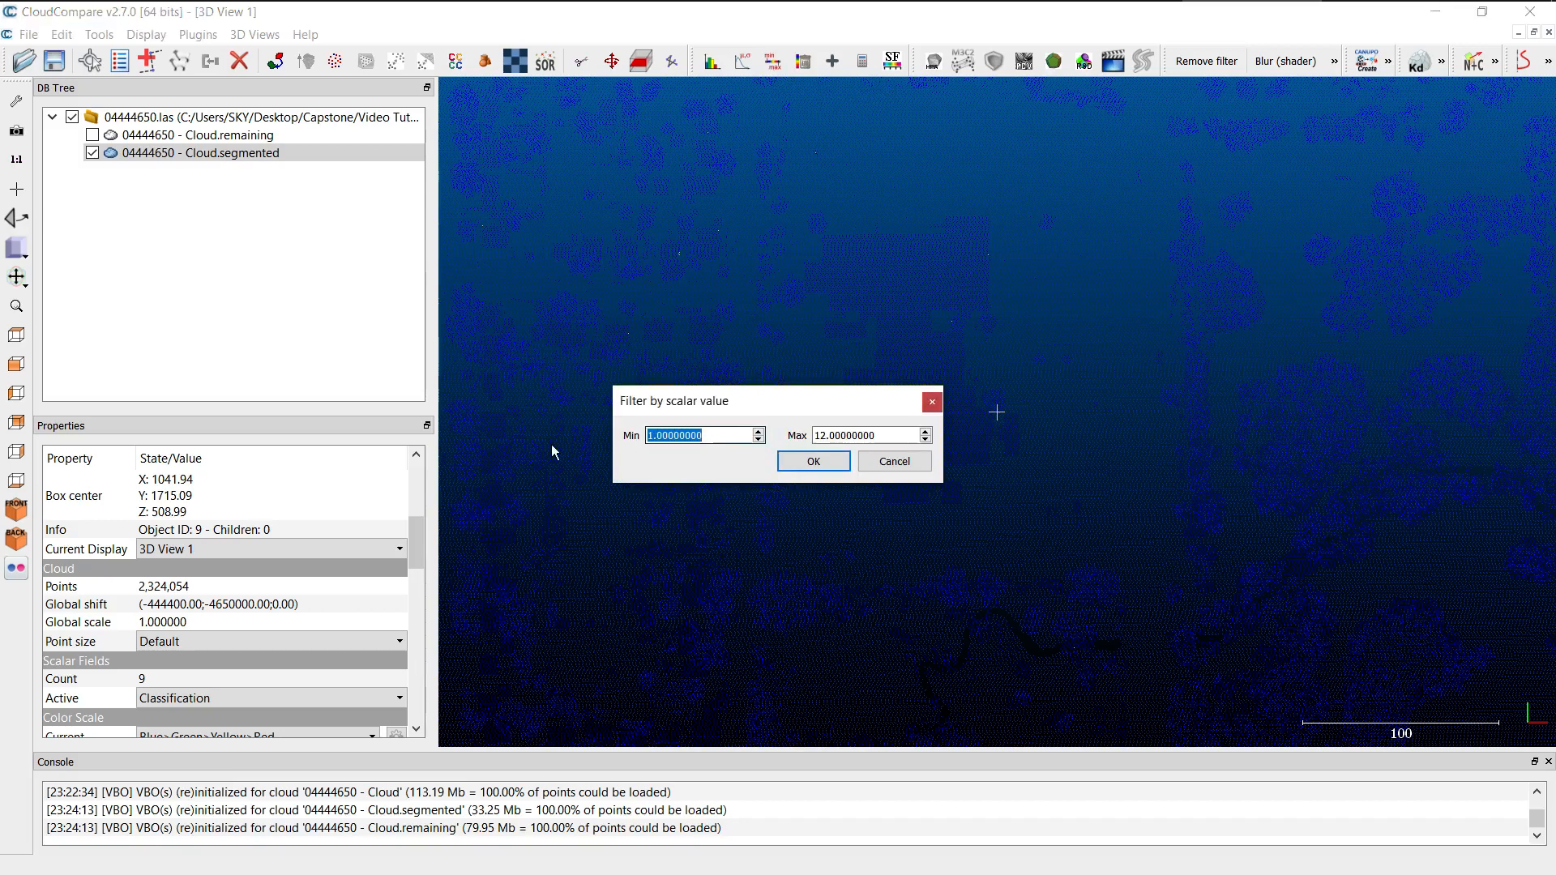
text(1.1)
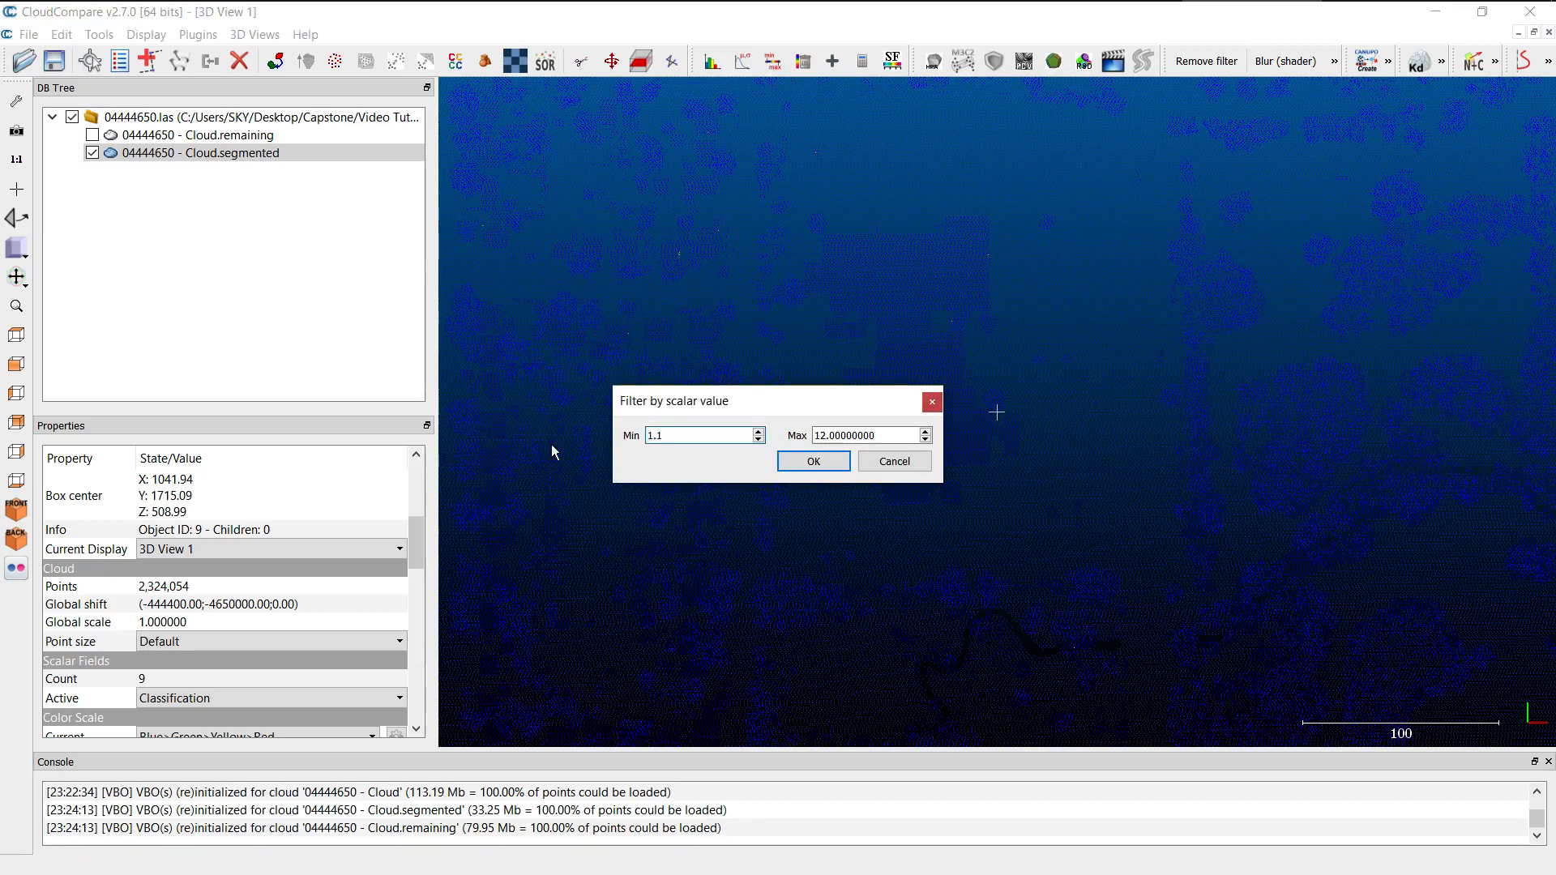
key(Tab)
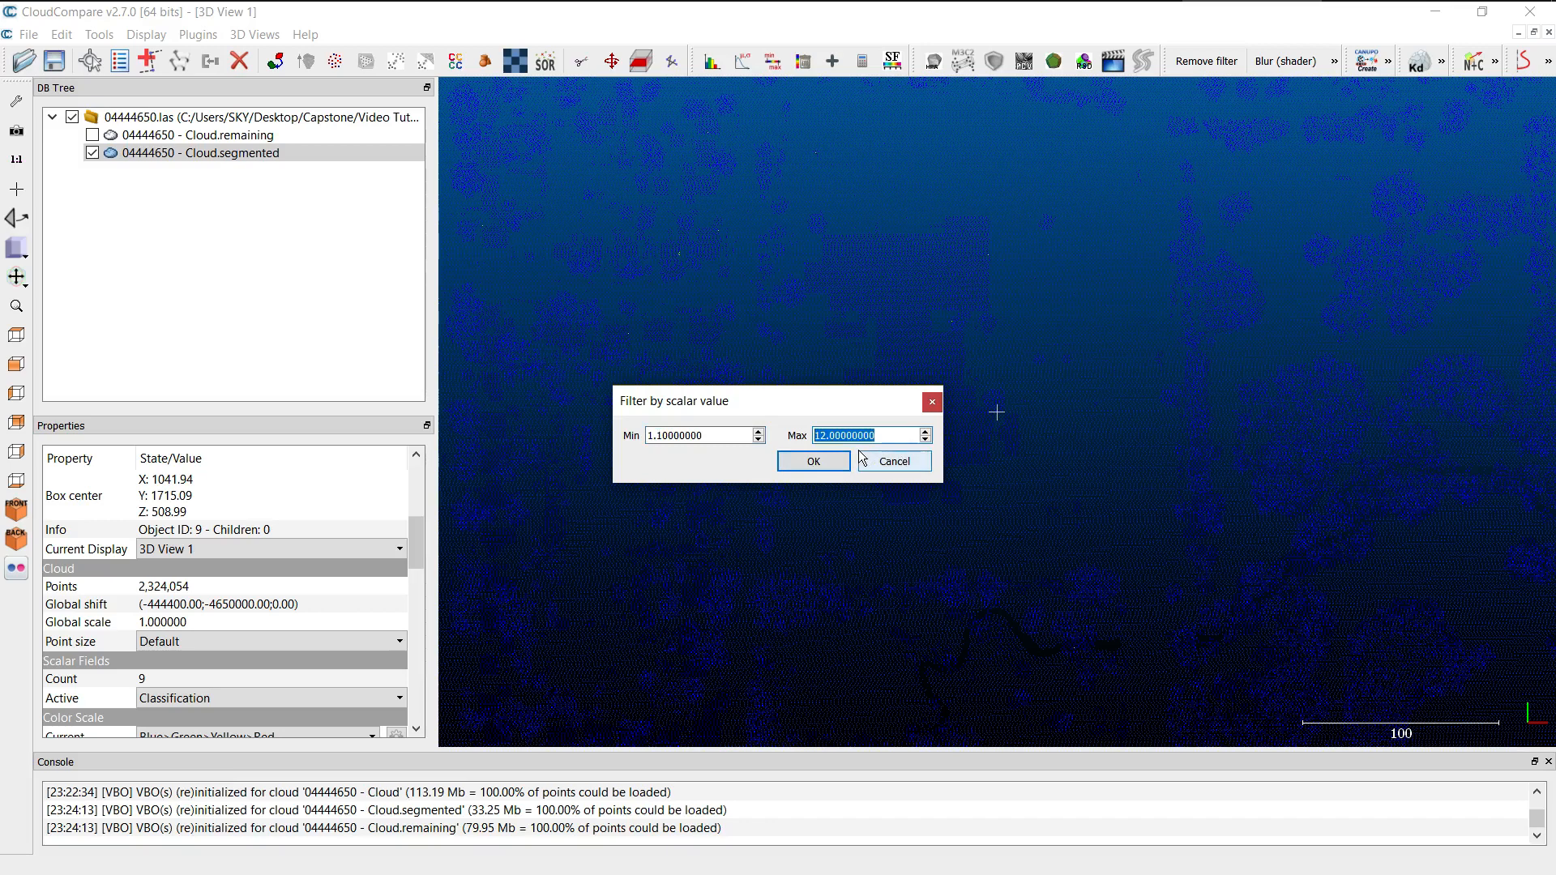
text(2.1)
key(Tab)
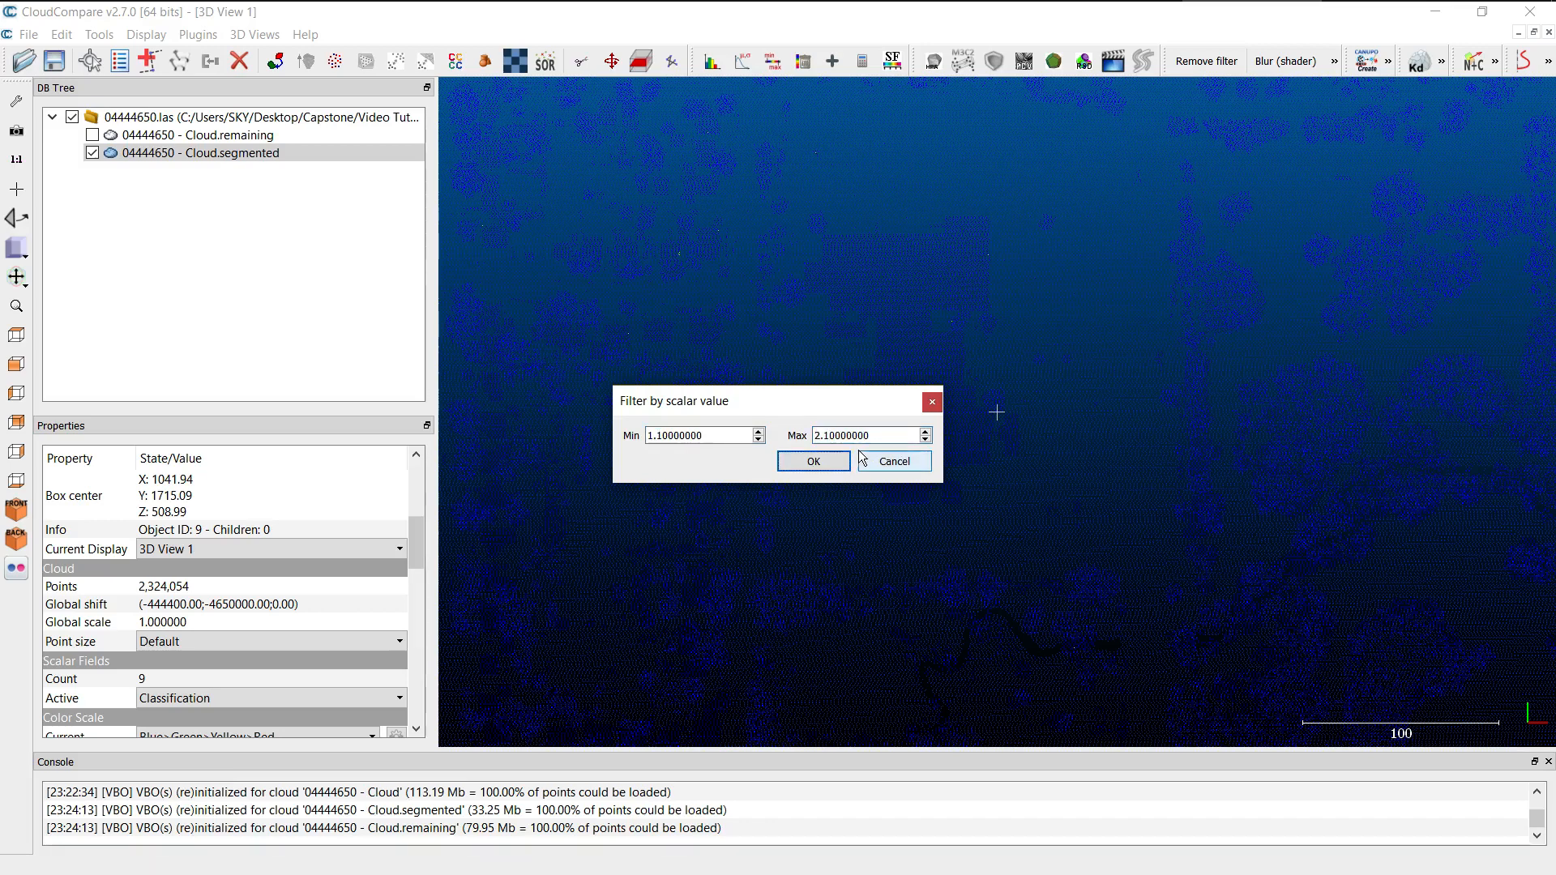
click(815, 462)
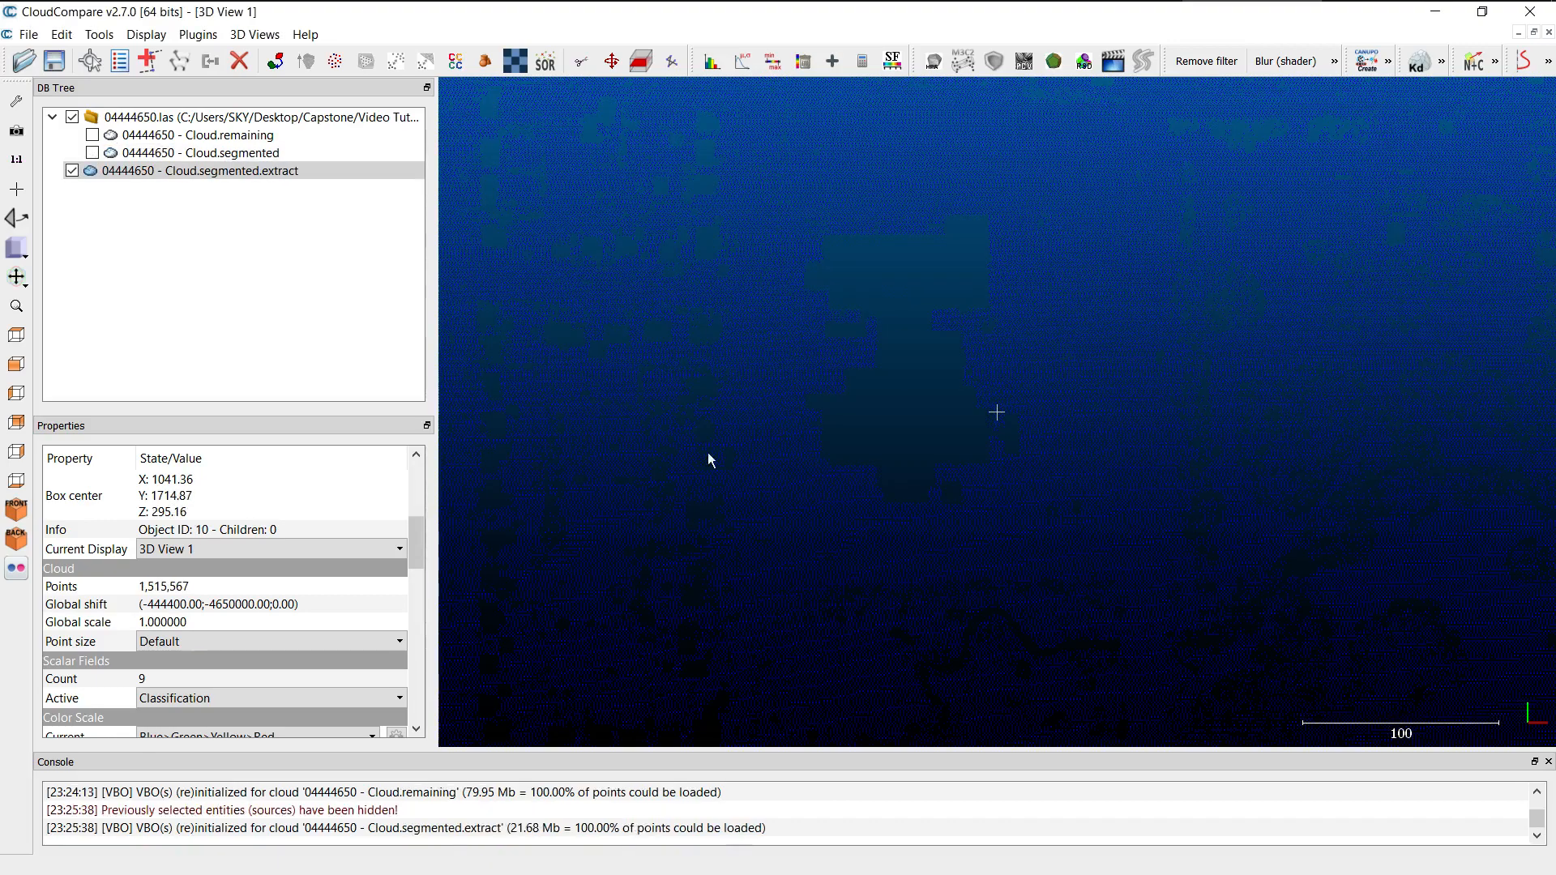
Examine the extracted points around the large building footprint and check the extracted cloud's scalar field and color scale properties.
scroll(940, 473, down, 2)
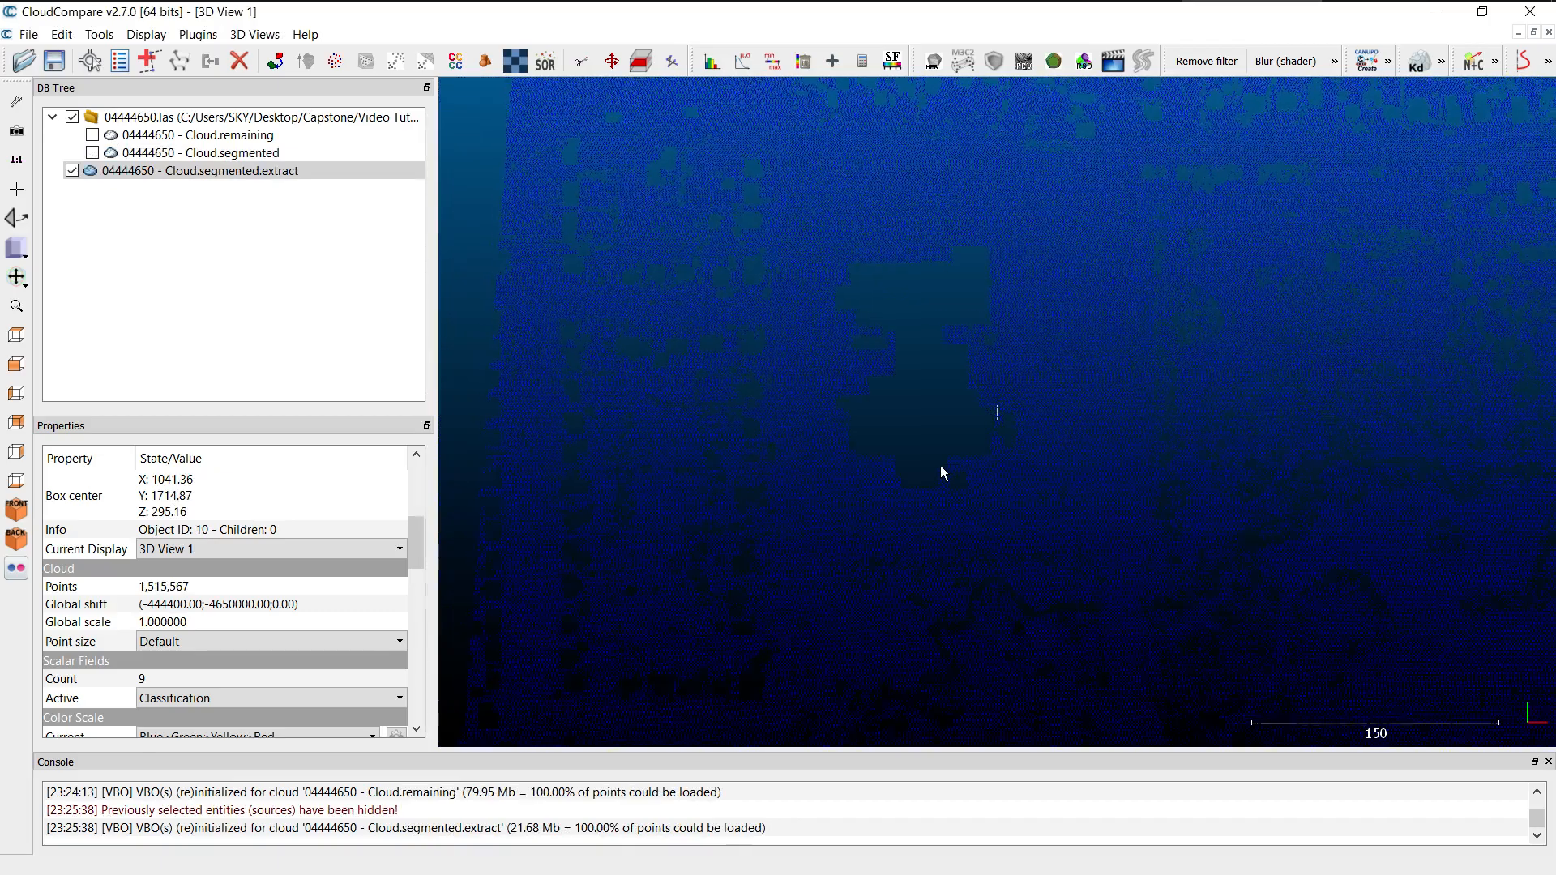
scroll(941, 467, down, 2)
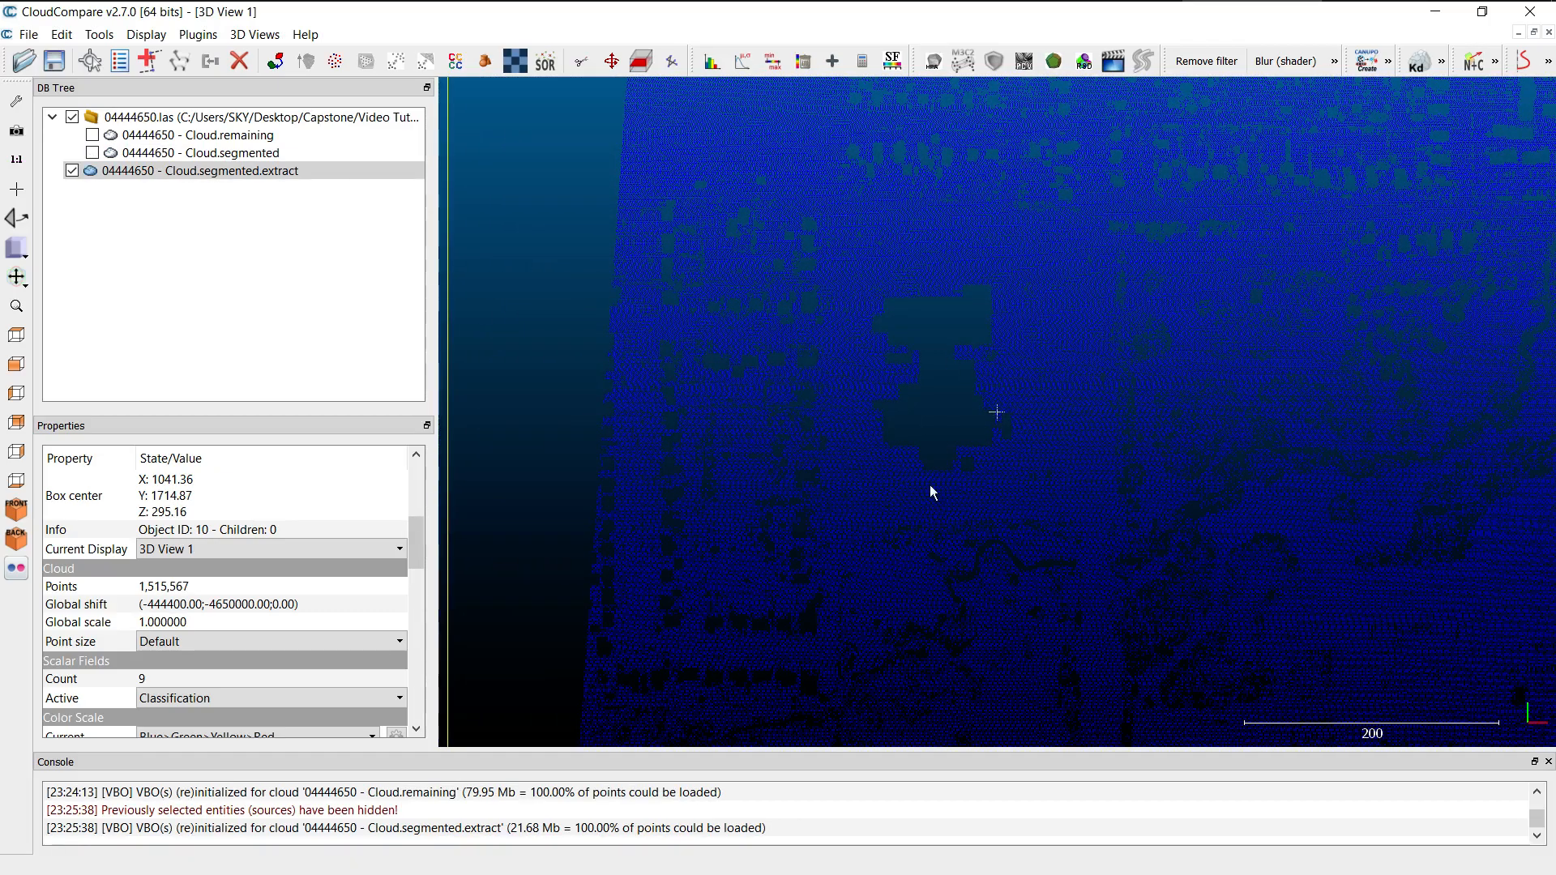
scroll(1018, 463, up, 4)
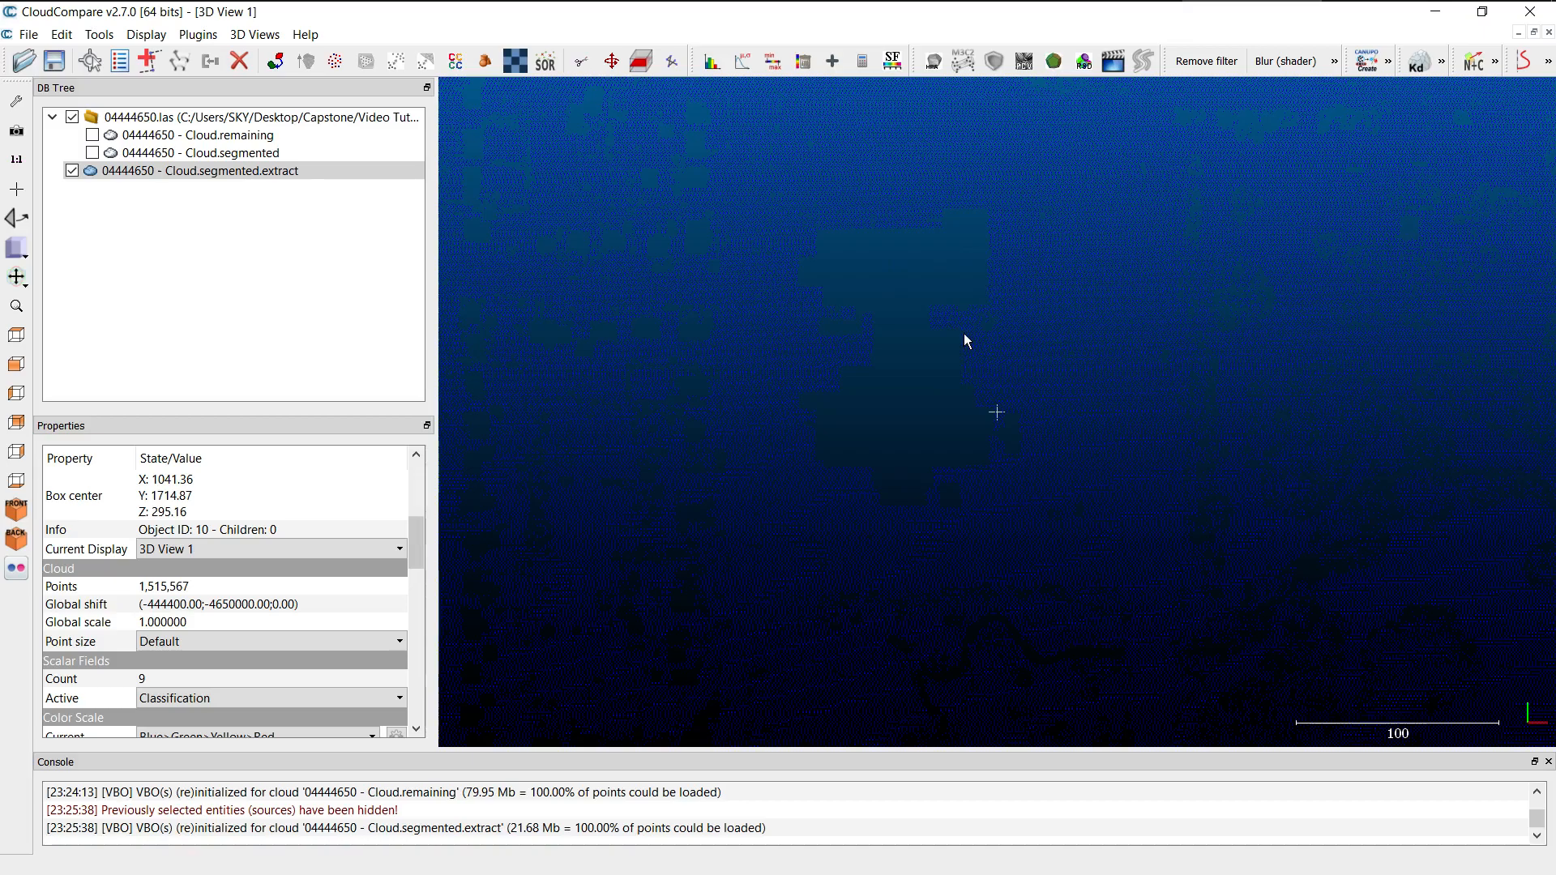
scroll(966, 340, down, 3)
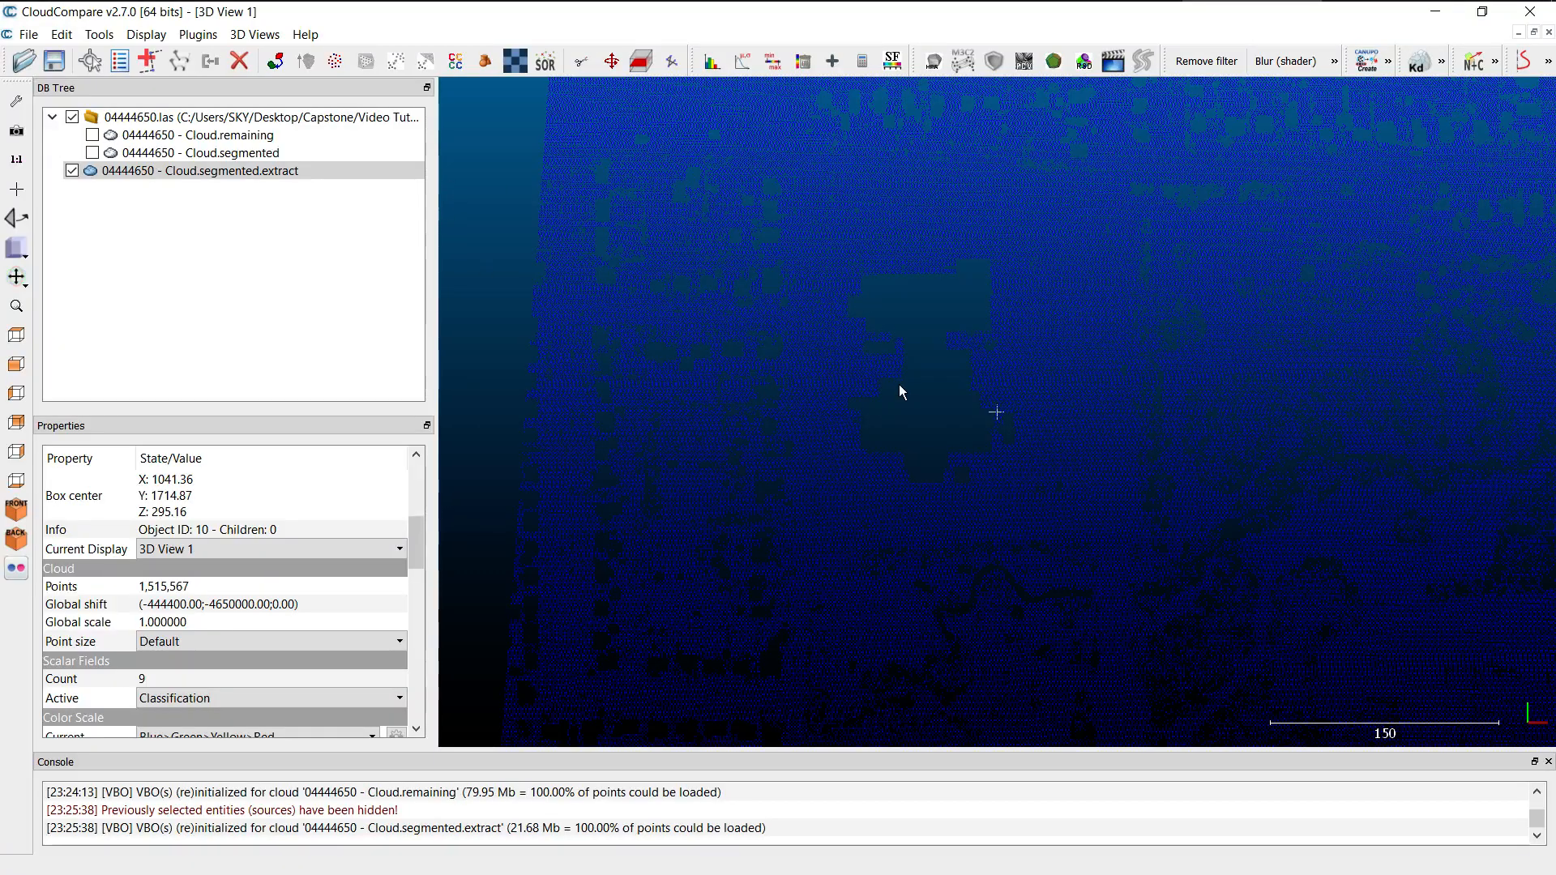
scroll(898, 384, down, 4)
scroll(1058, 365, up, 8)
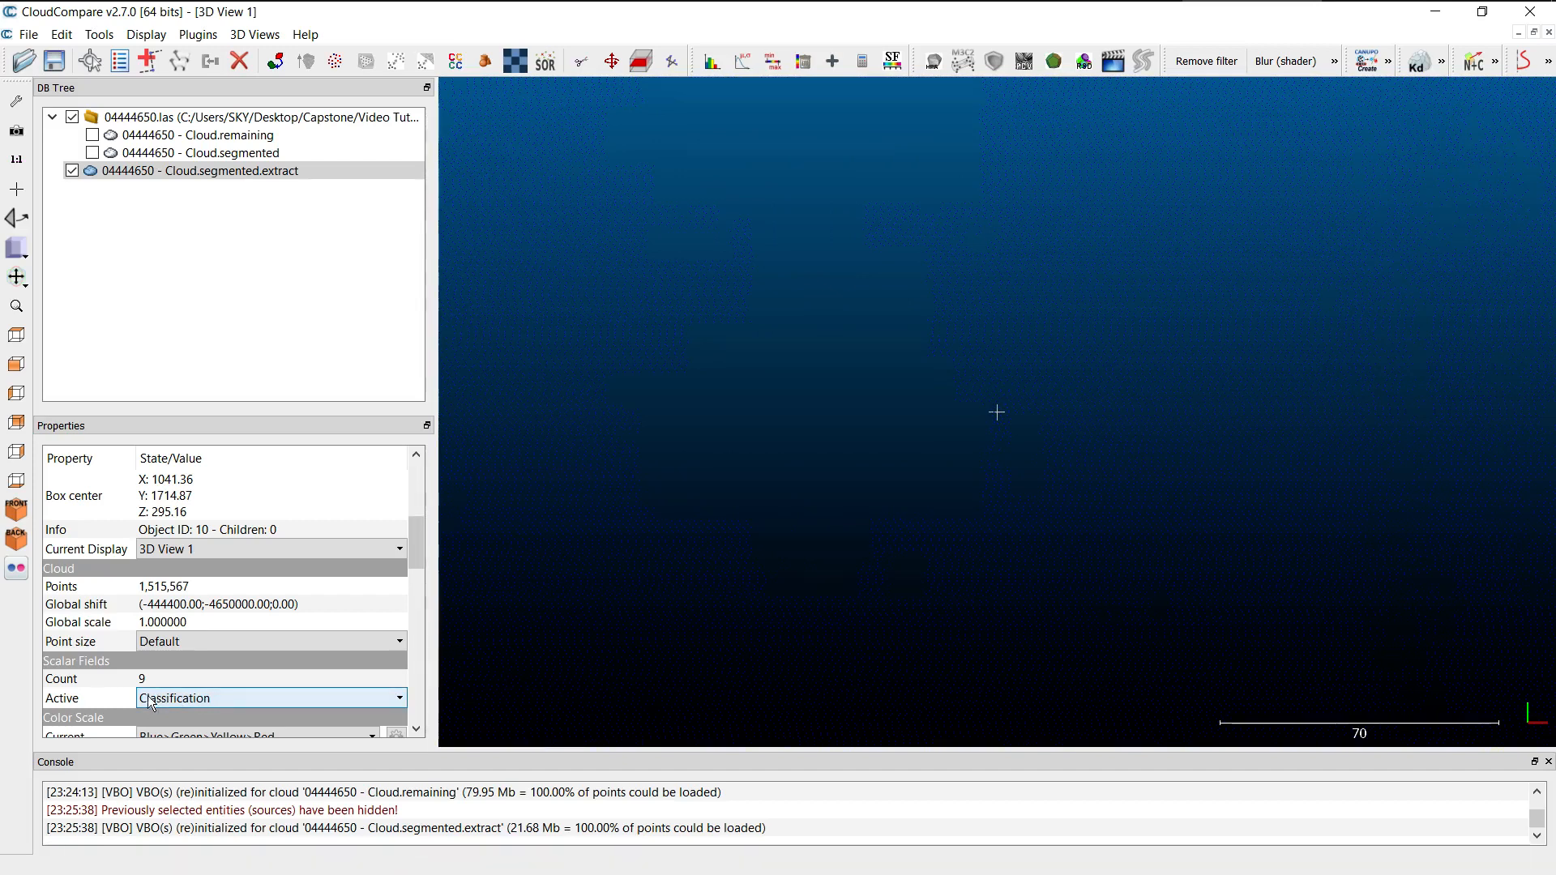
scroll(121, 704, down, 5)
scroll(82, 704, up, 3)
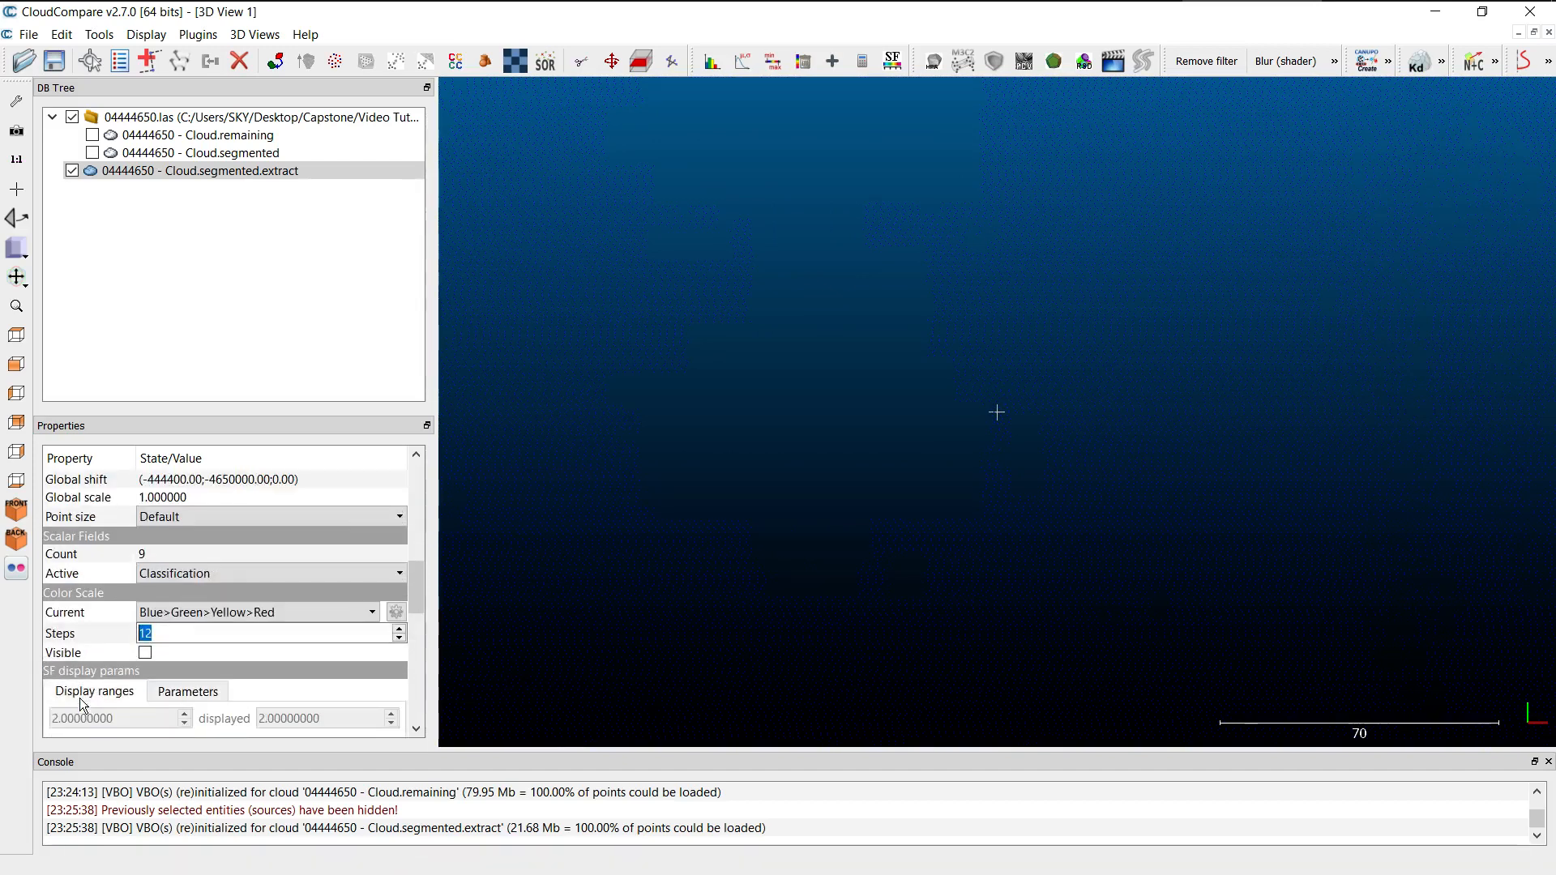
scroll(89, 648, up, 2)
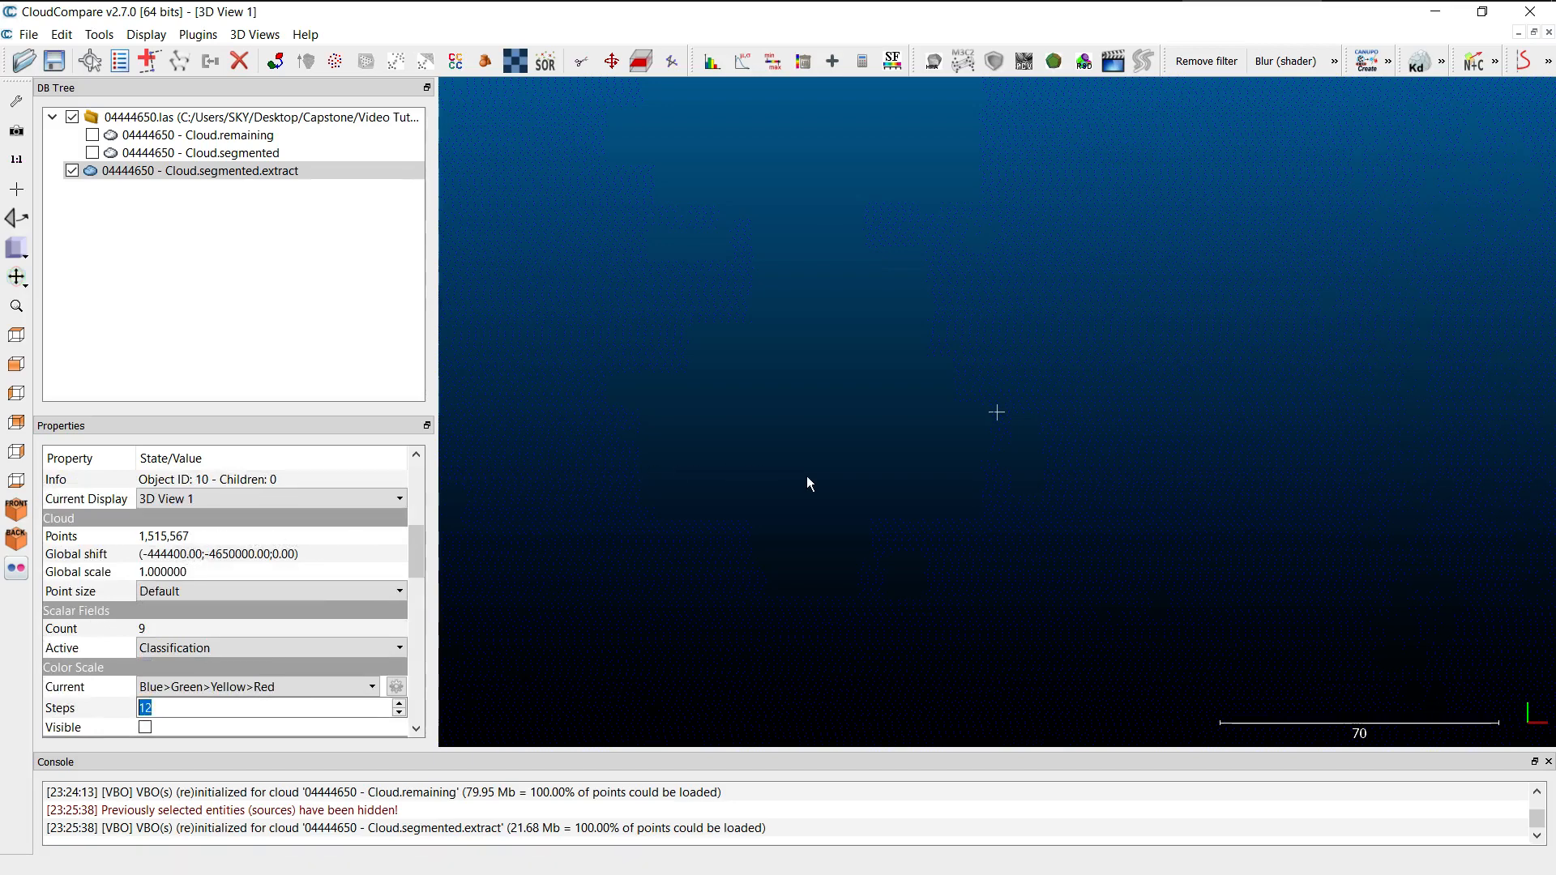
scroll(1167, 412, up, 5)
scroll(1188, 347, up, 3)
scroll(1311, 368, down, 4)
scroll(1311, 370, down, 4)
scroll(1311, 369, down, 2)
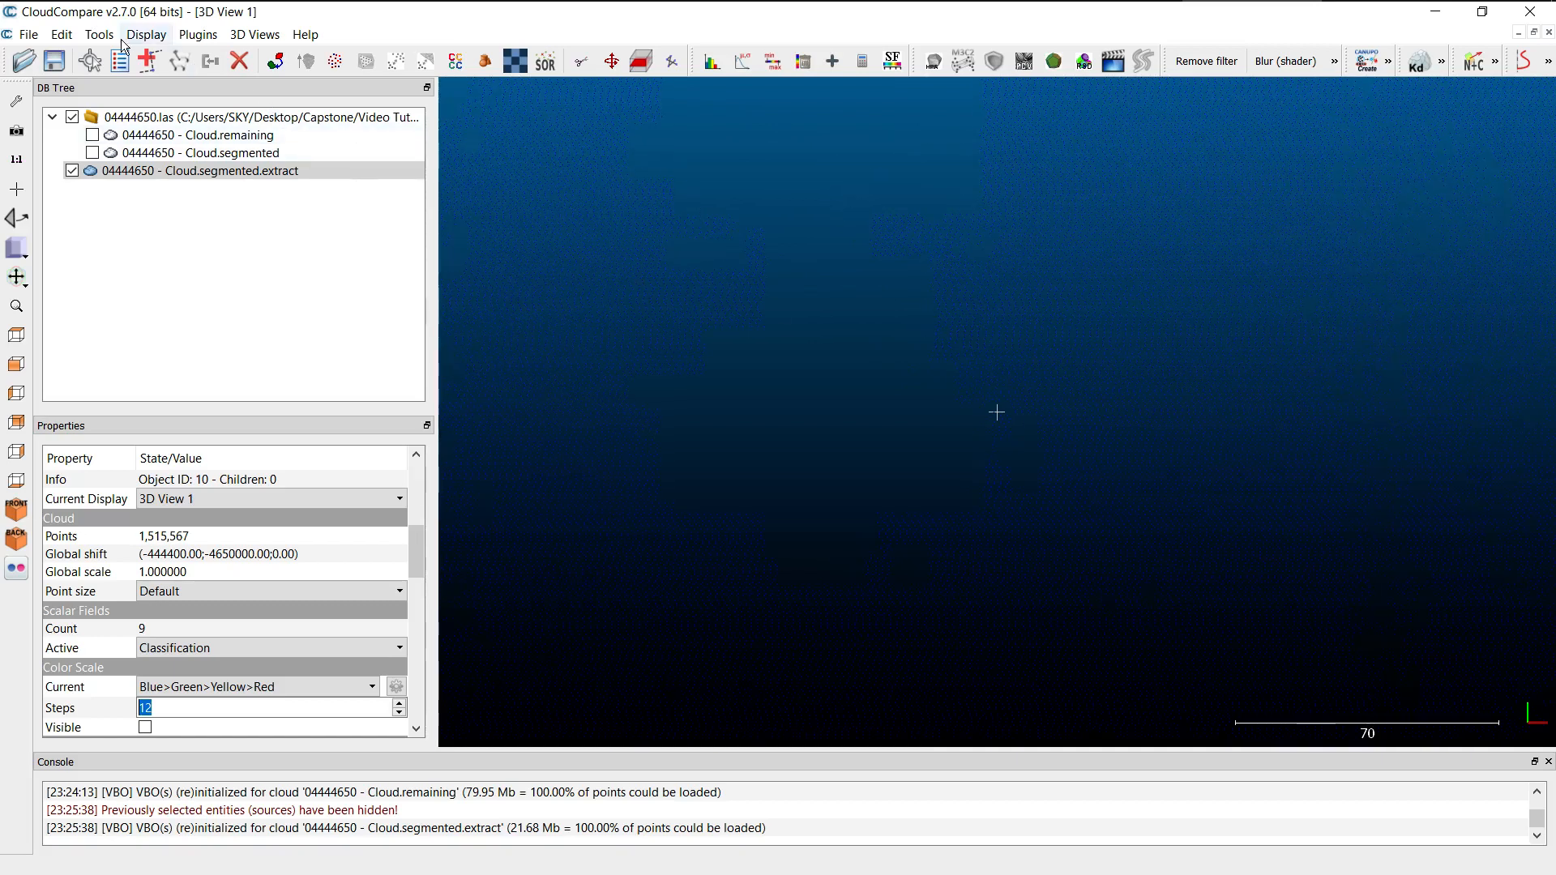
Subsample the extracted cloud with the Space method and a minimum space between points of 1.
click(55, 45)
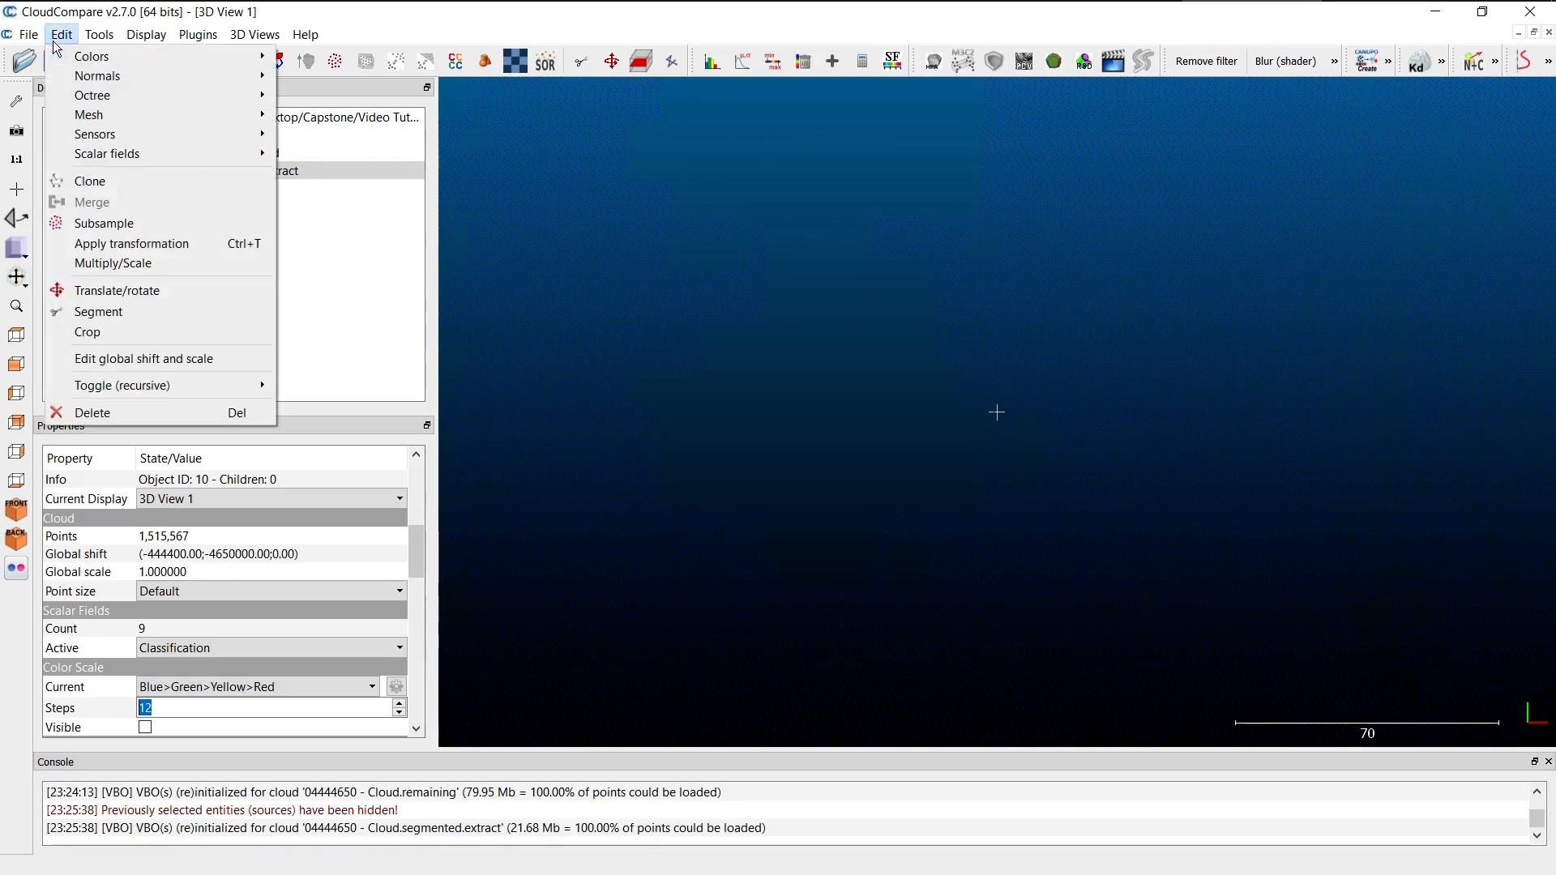
click(88, 223)
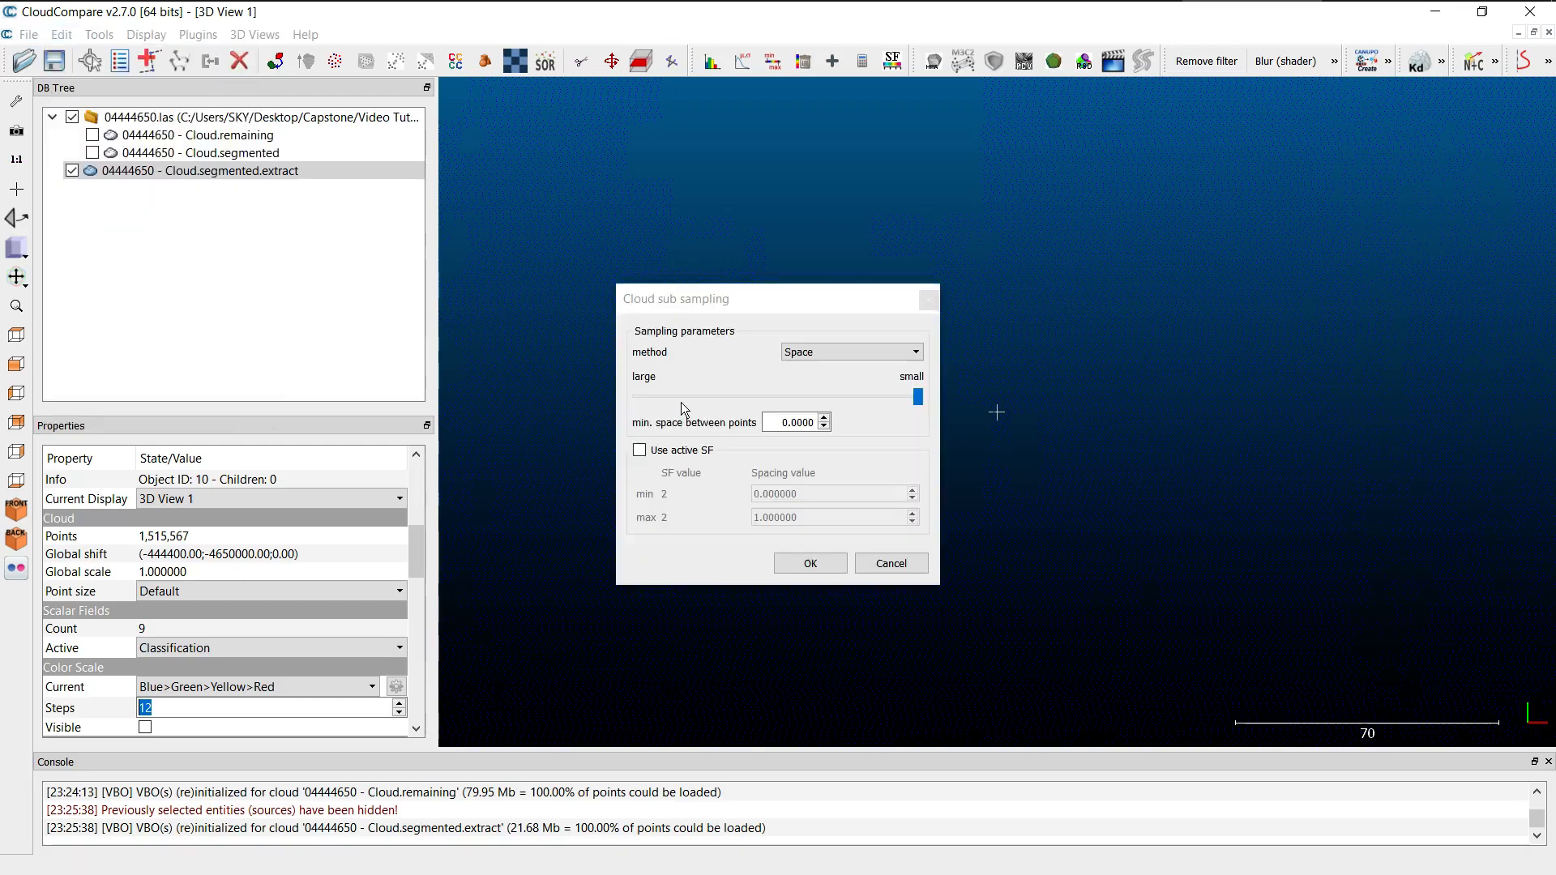
click(770, 420)
double_click(770, 420)
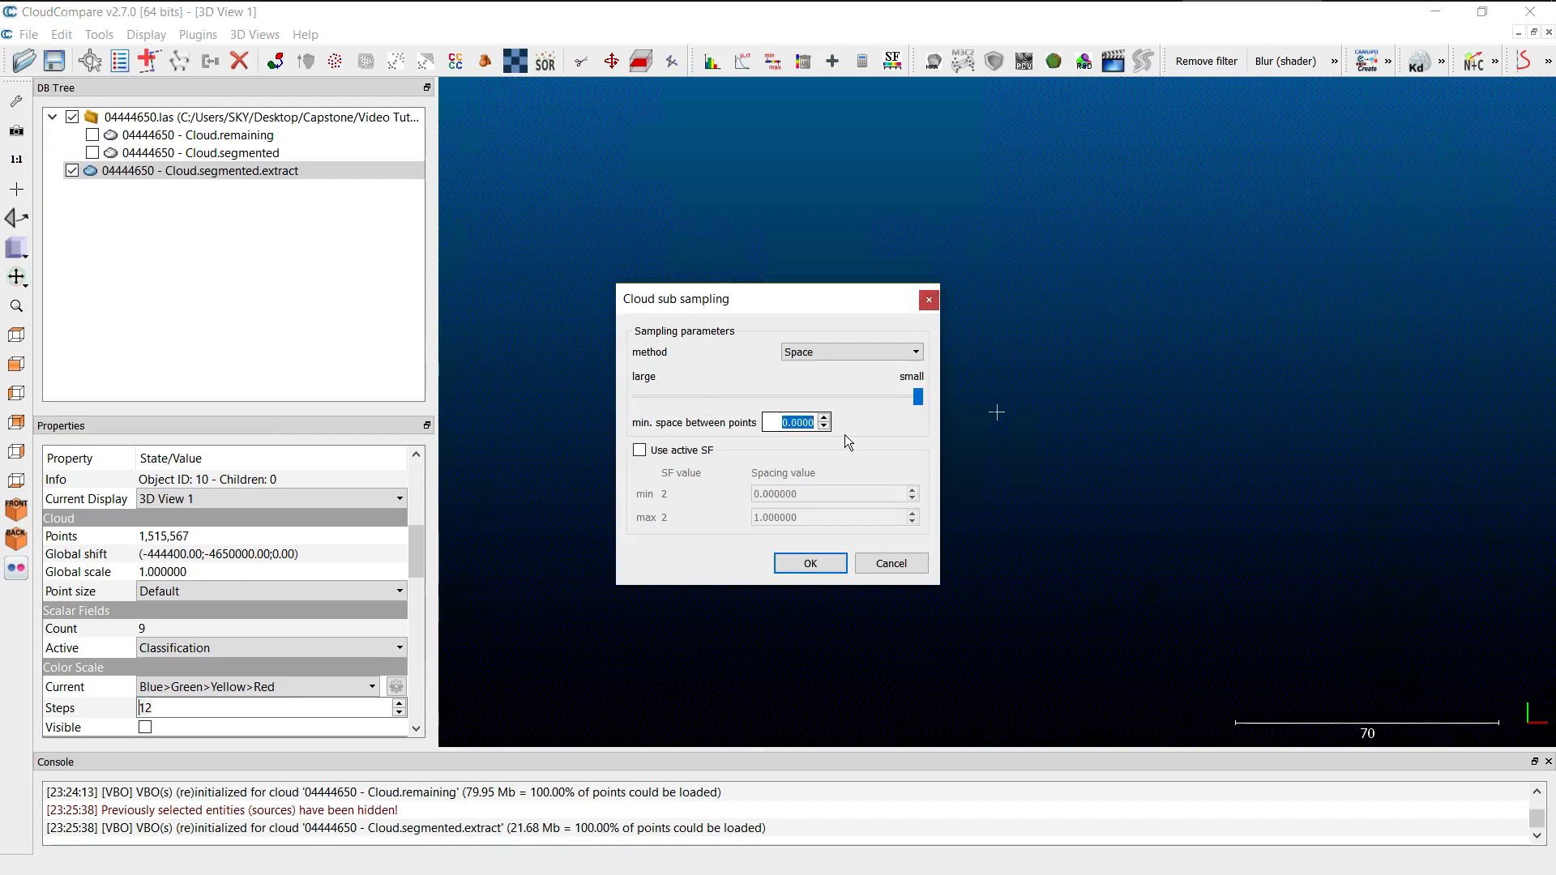
text(1)
click(810, 564)
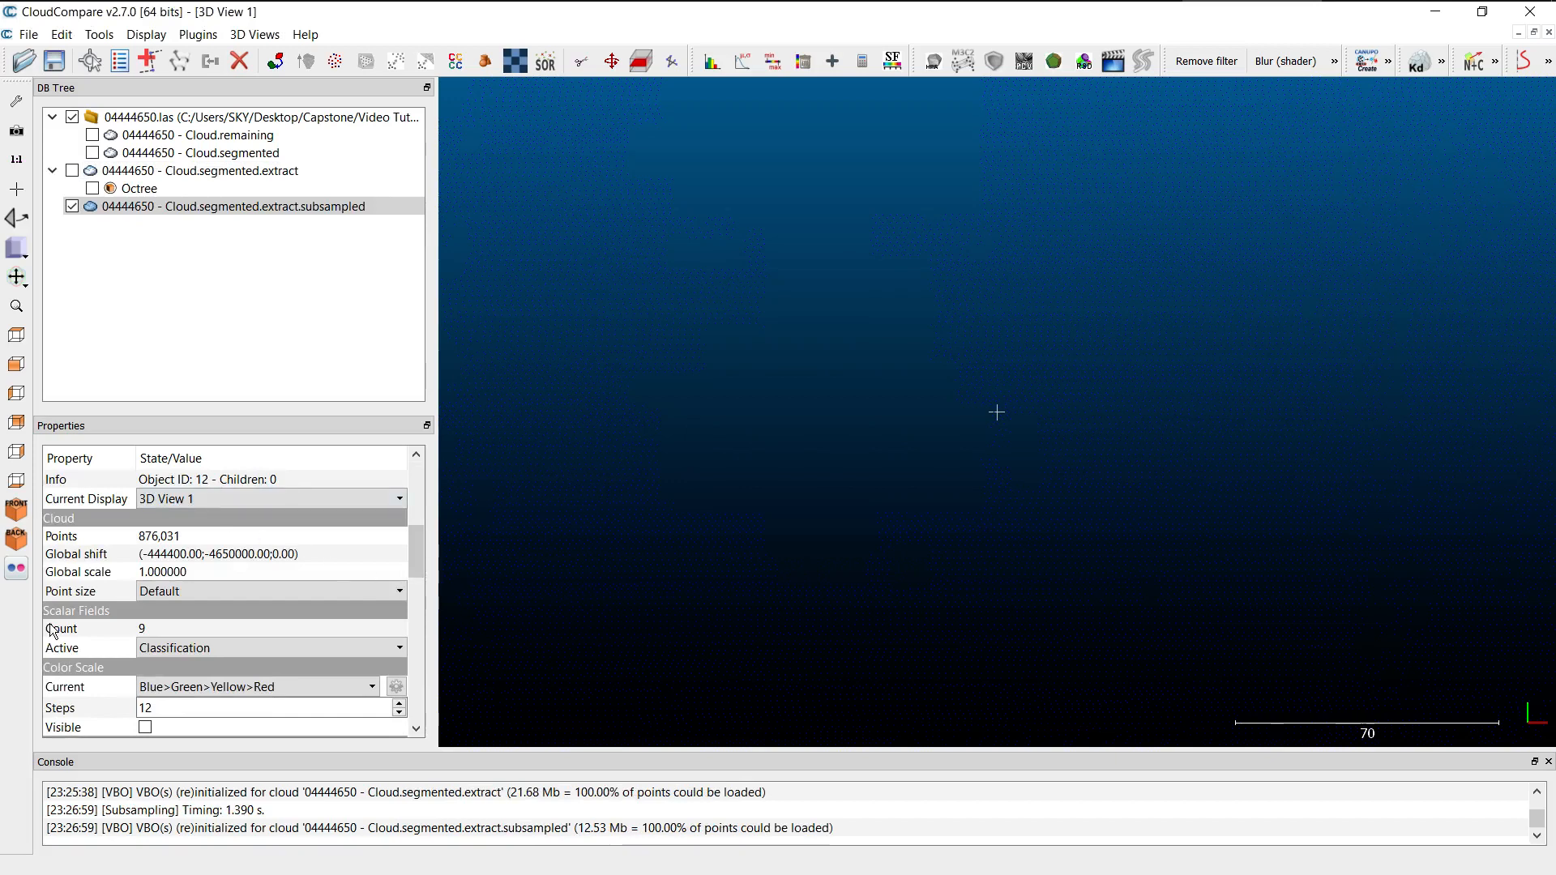
Review the subsampled cloud's properties, including its point count, and examine its point density and overall extent.
scroll(64, 620, down, 5)
scroll(52, 631, down, 2)
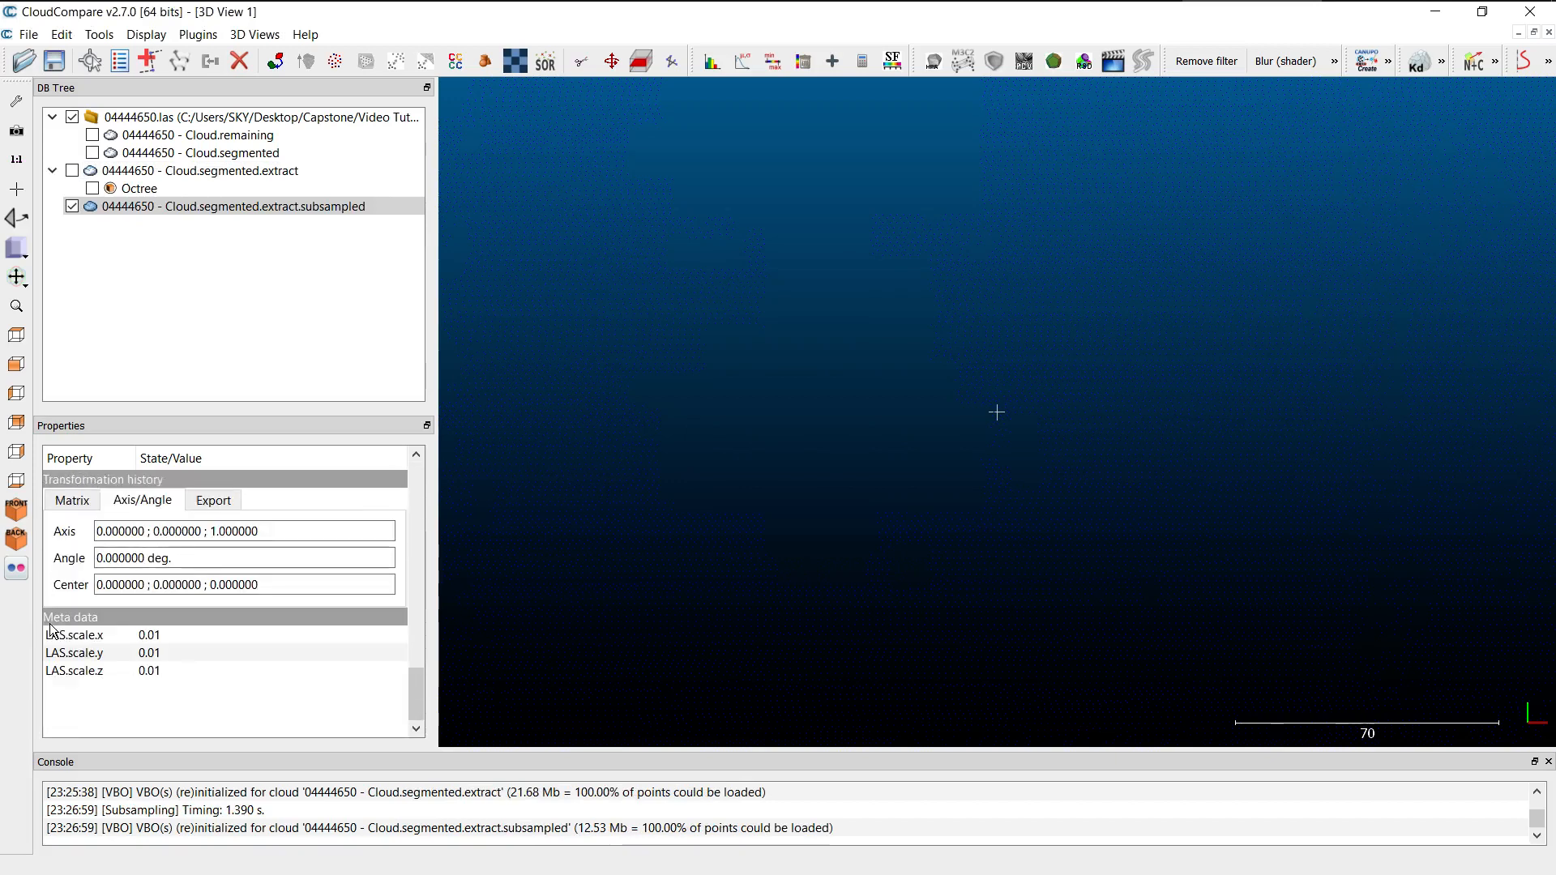
scroll(52, 630, up, 5)
scroll(53, 631, up, 2)
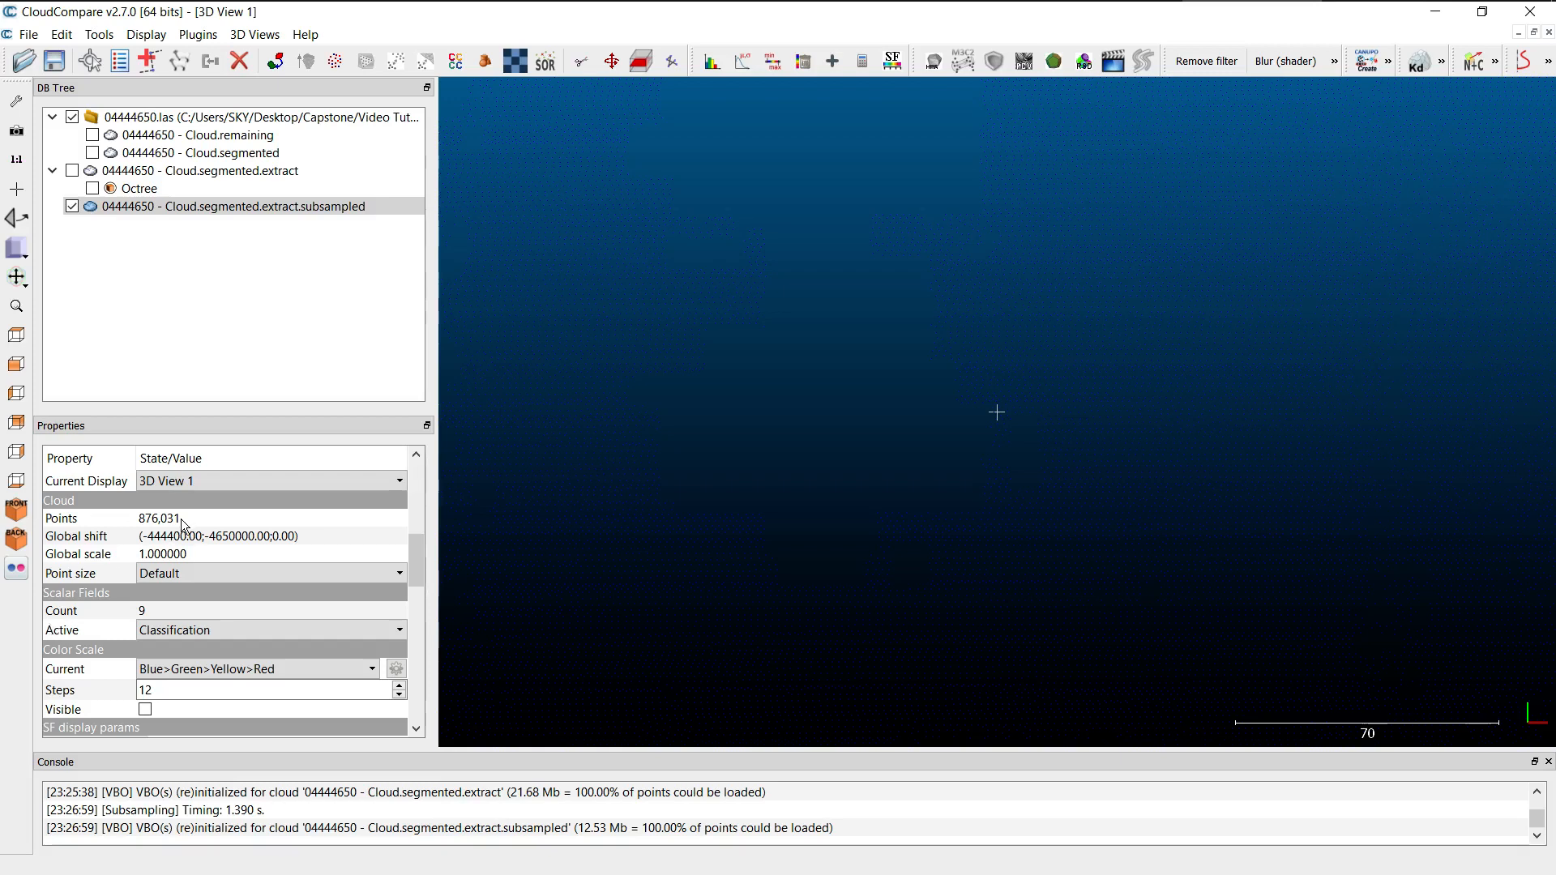
scroll(1126, 427, up, 4)
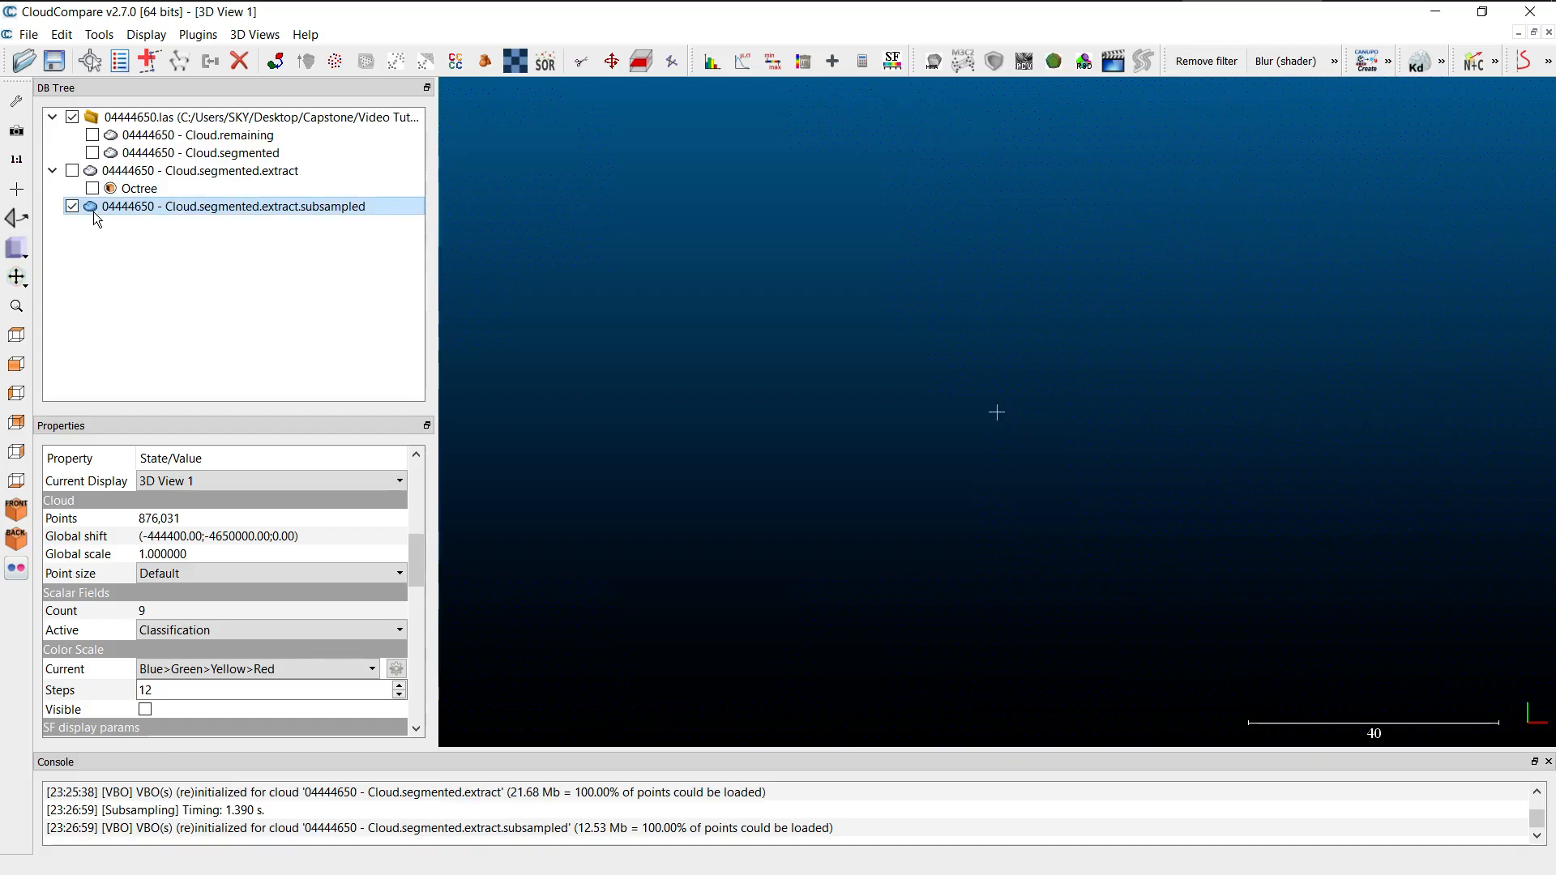
scroll(733, 231, down, 10)
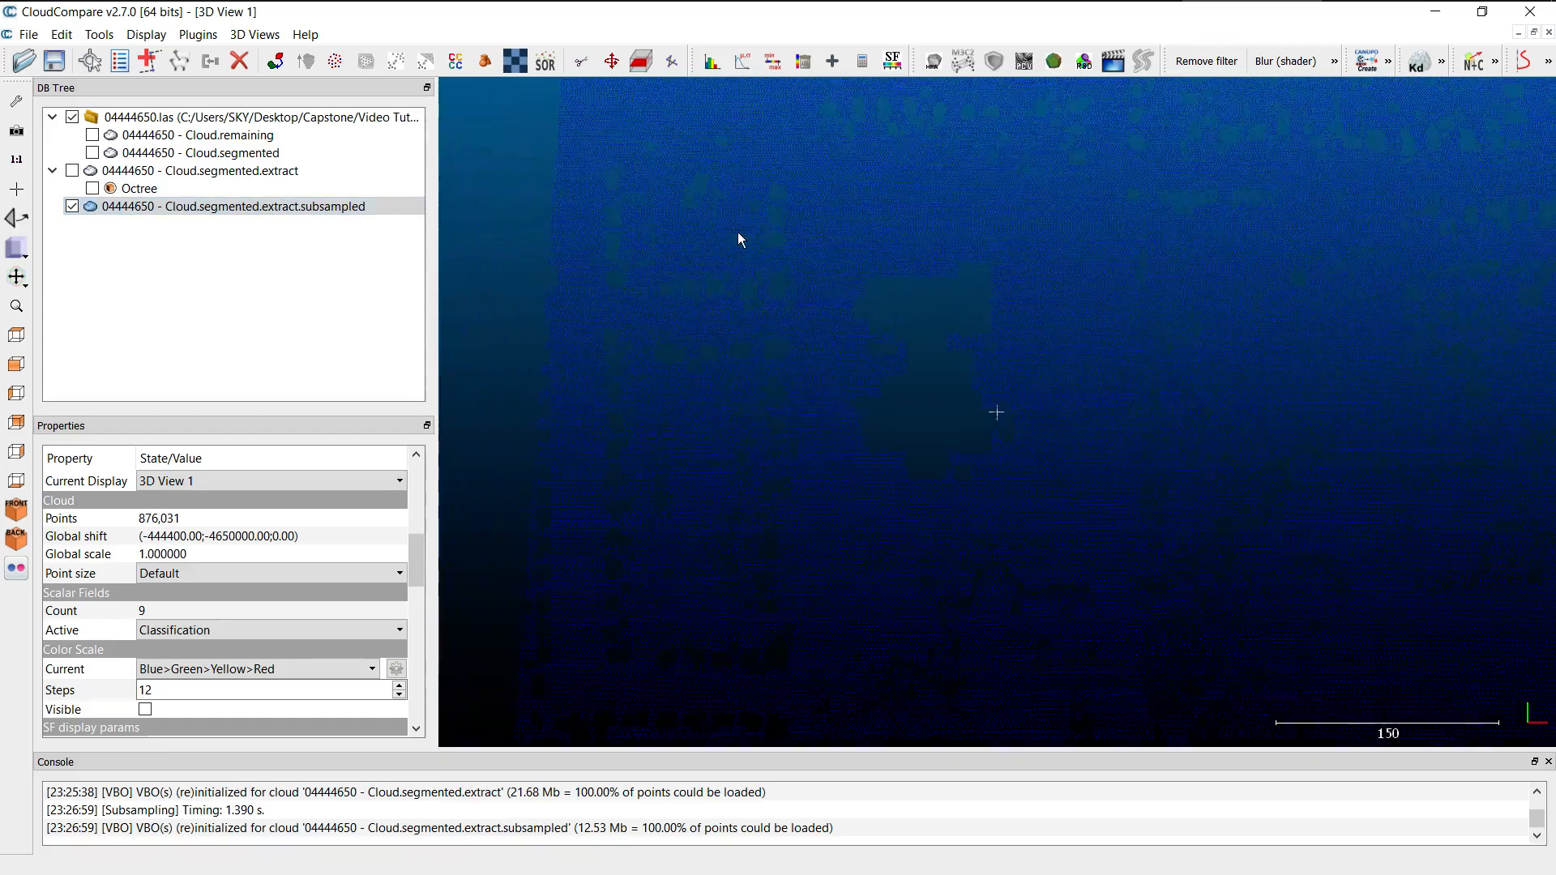
scroll(1008, 382, down, 12)
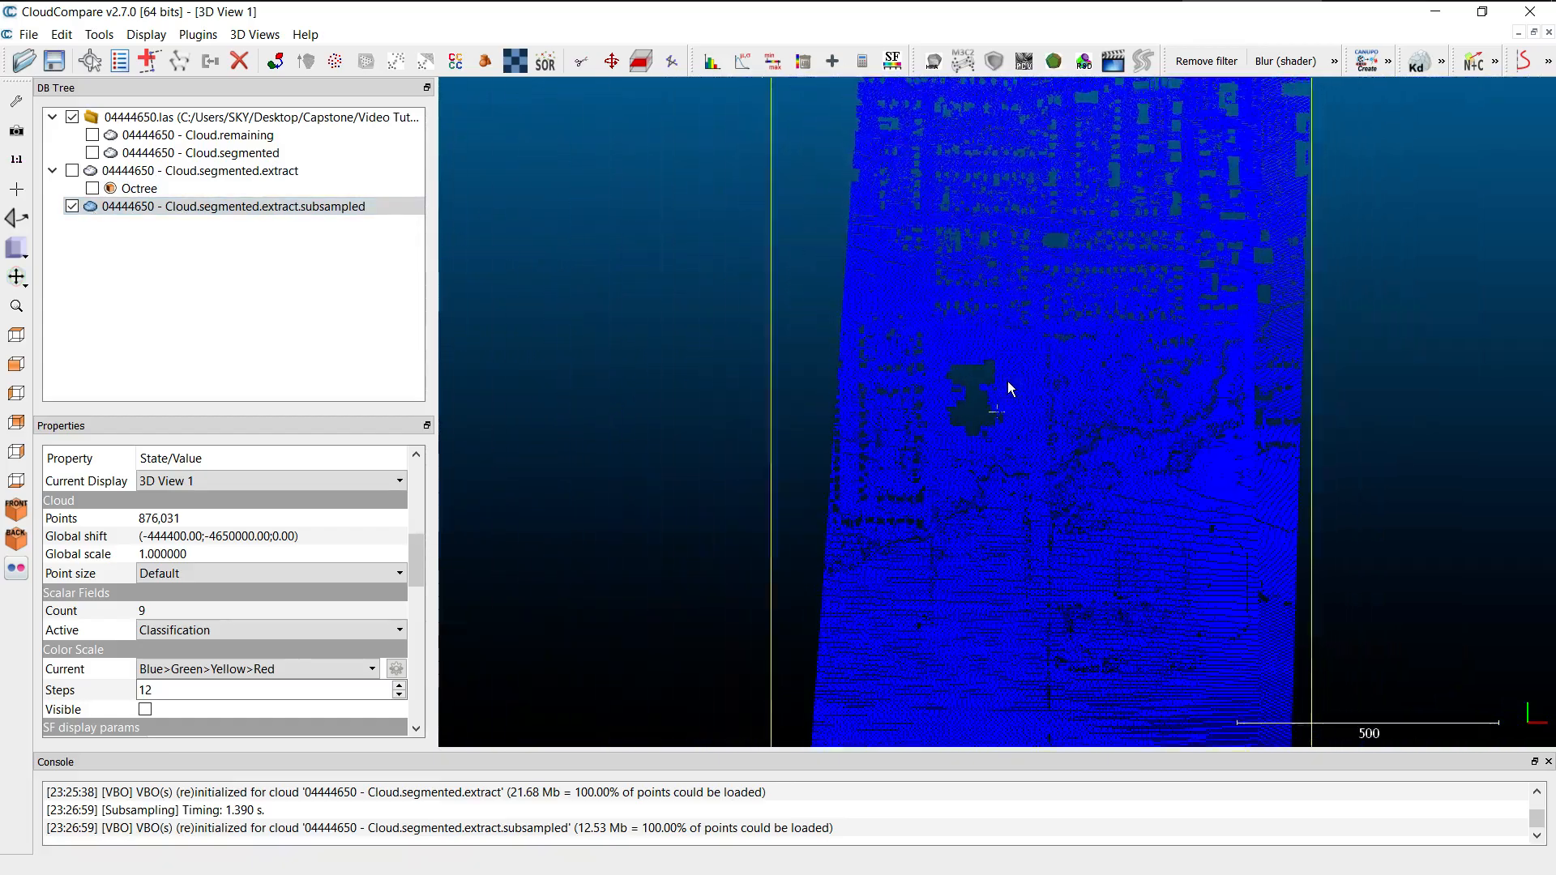
scroll(1008, 381, down, 5)
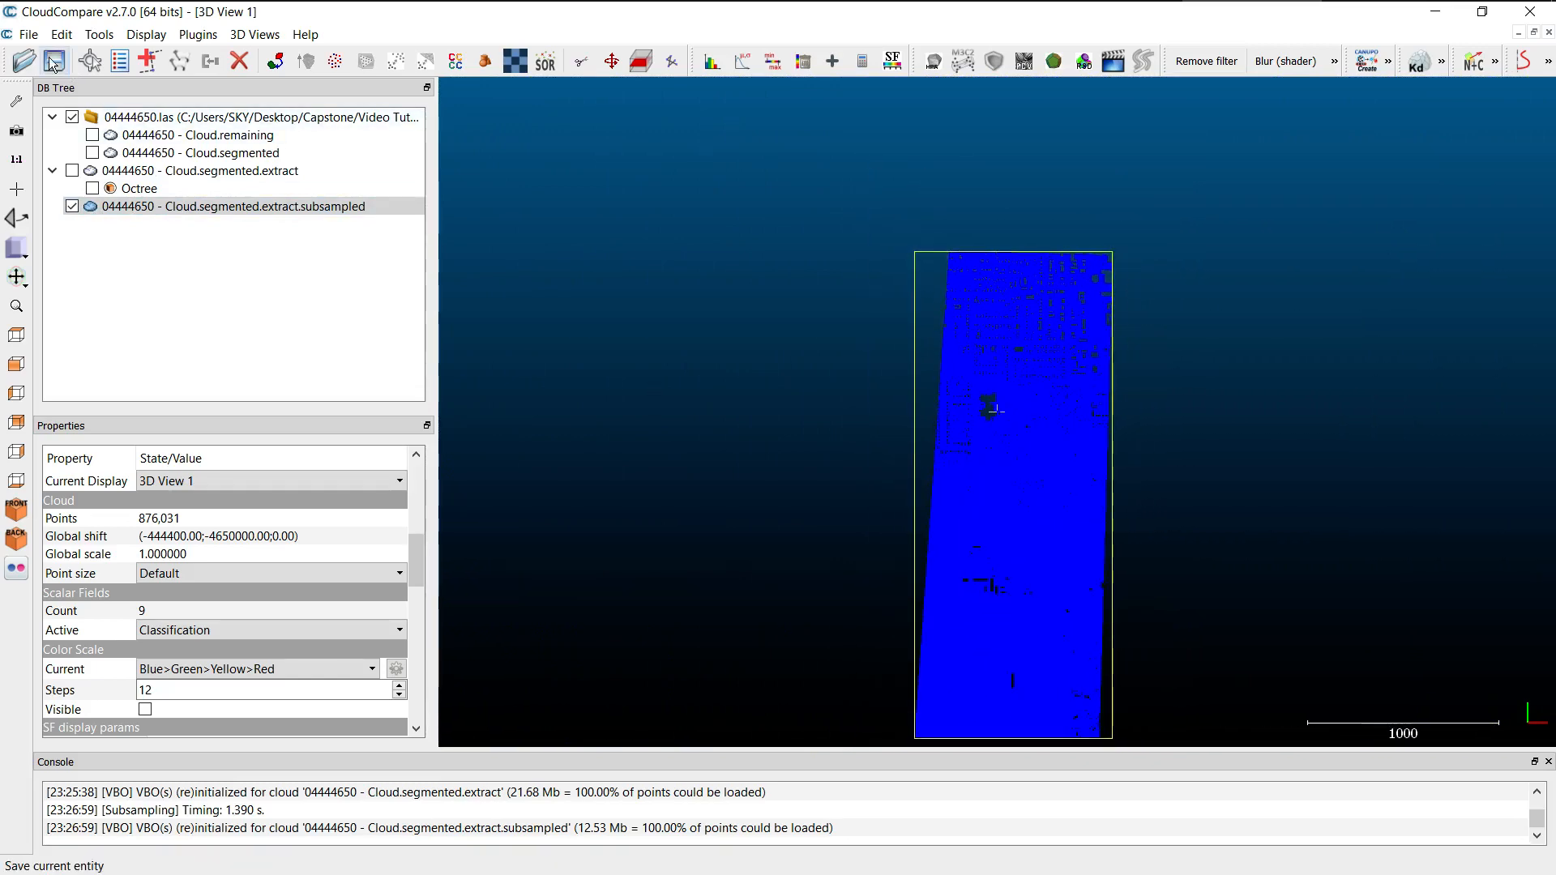
Save the subsampled cloud as ExistingGround in LAS format in the Video Tutorial folder, keeping the original resolution (0.01, 0.01, 0.01).
click(137, 212)
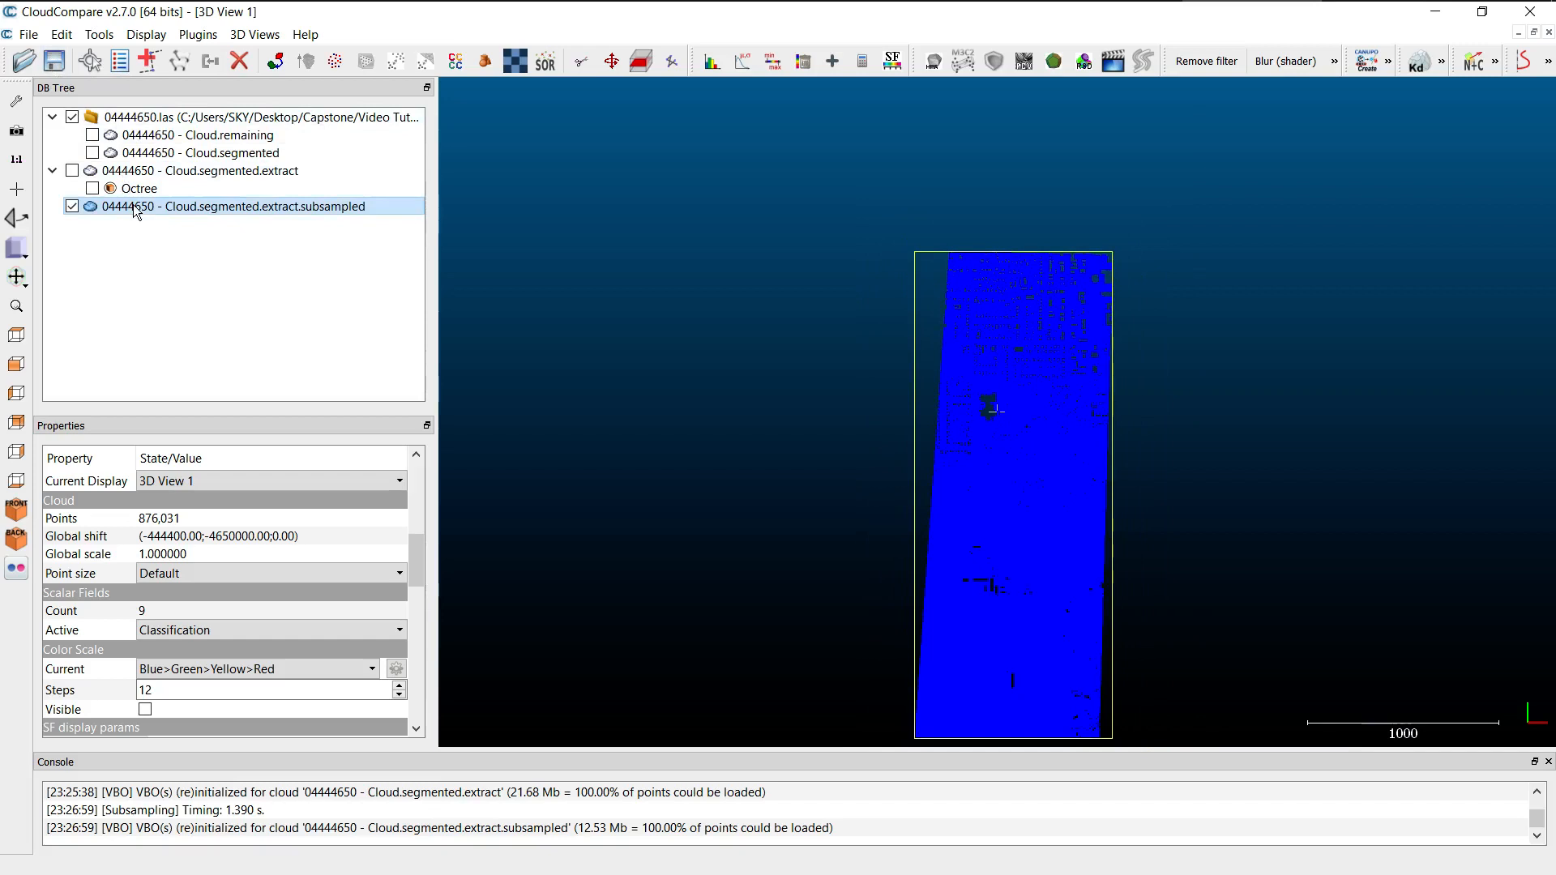
click(55, 61)
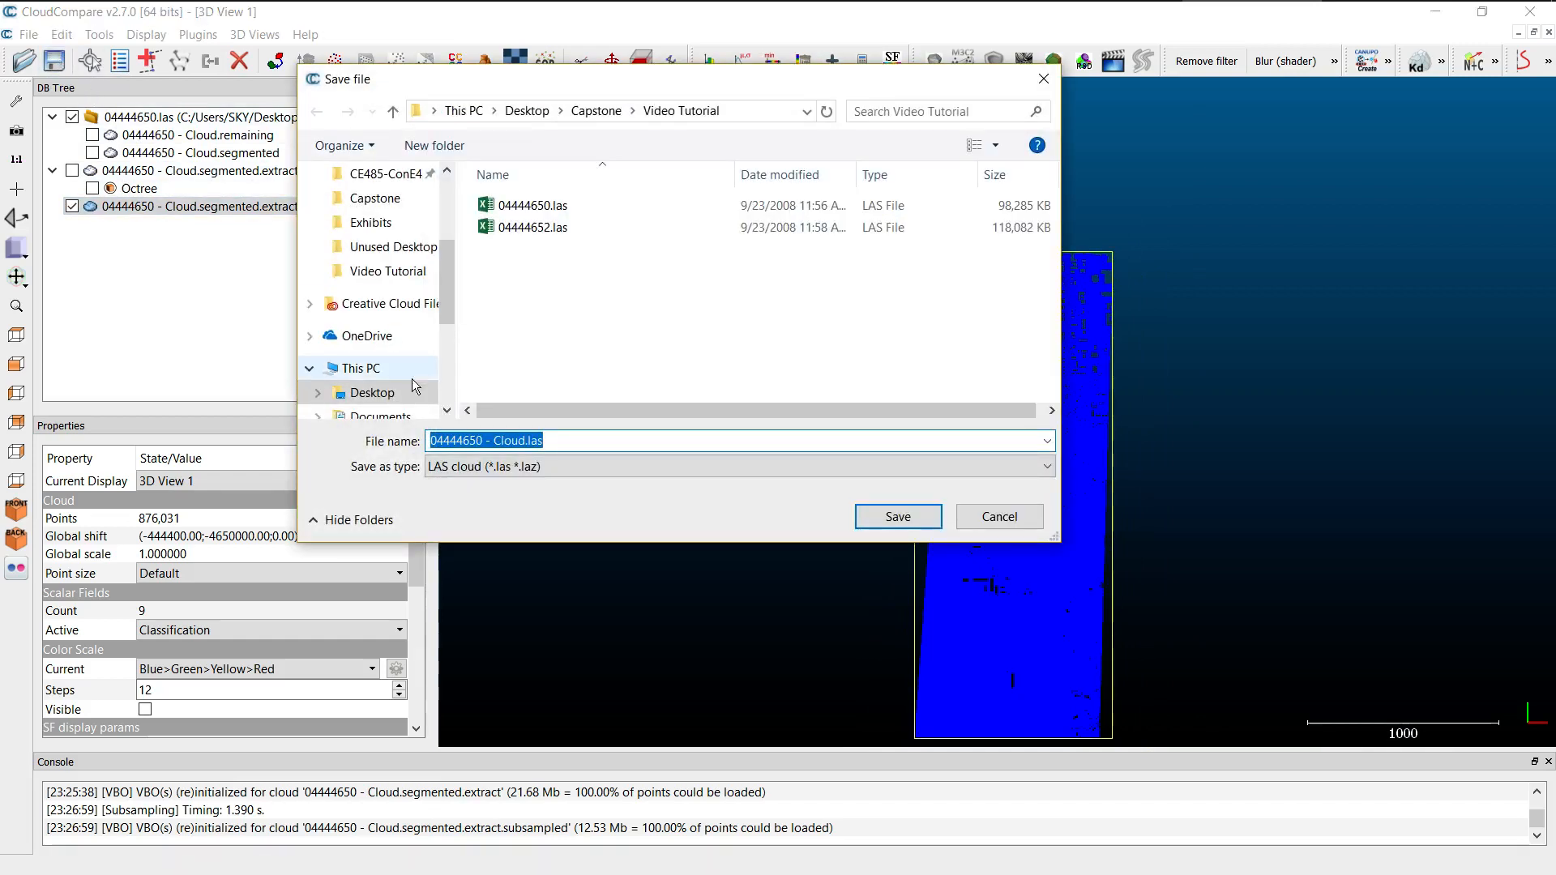
text(ExistingG)
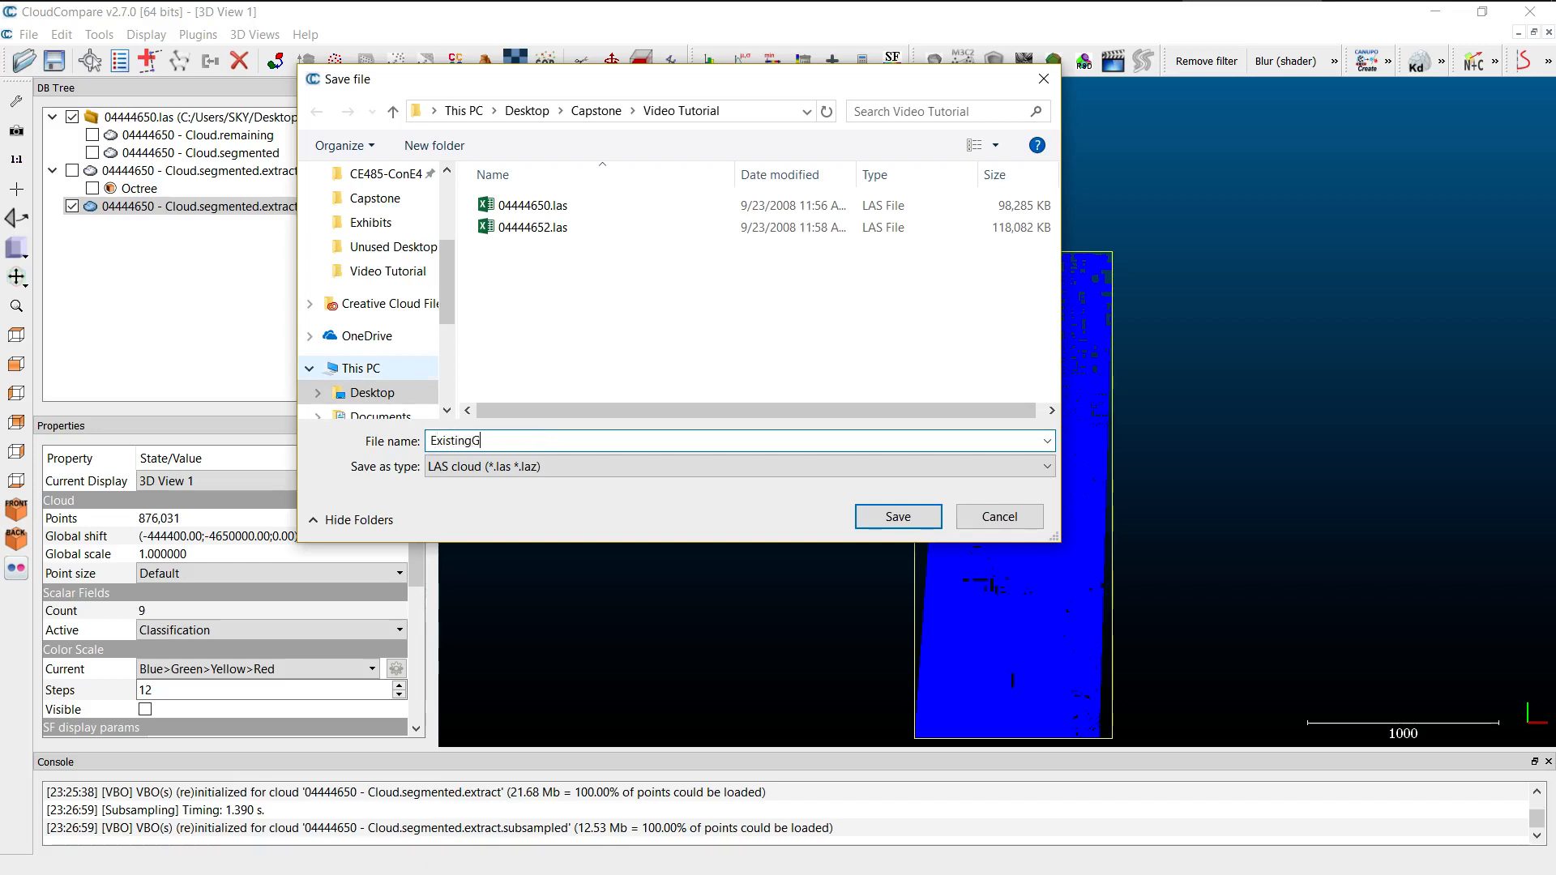
text(round)
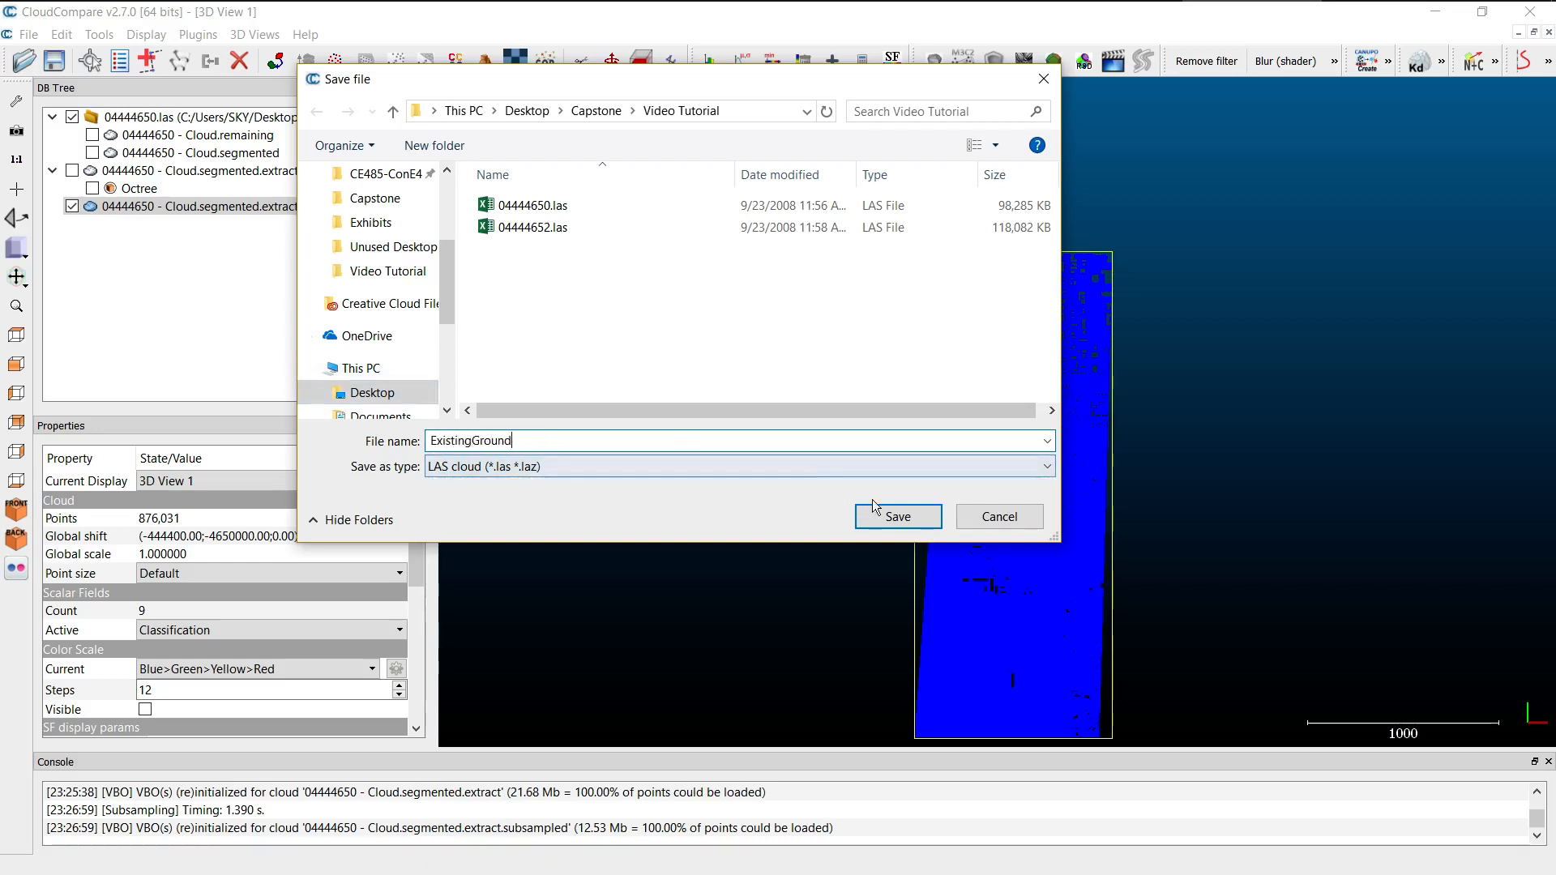
click(897, 517)
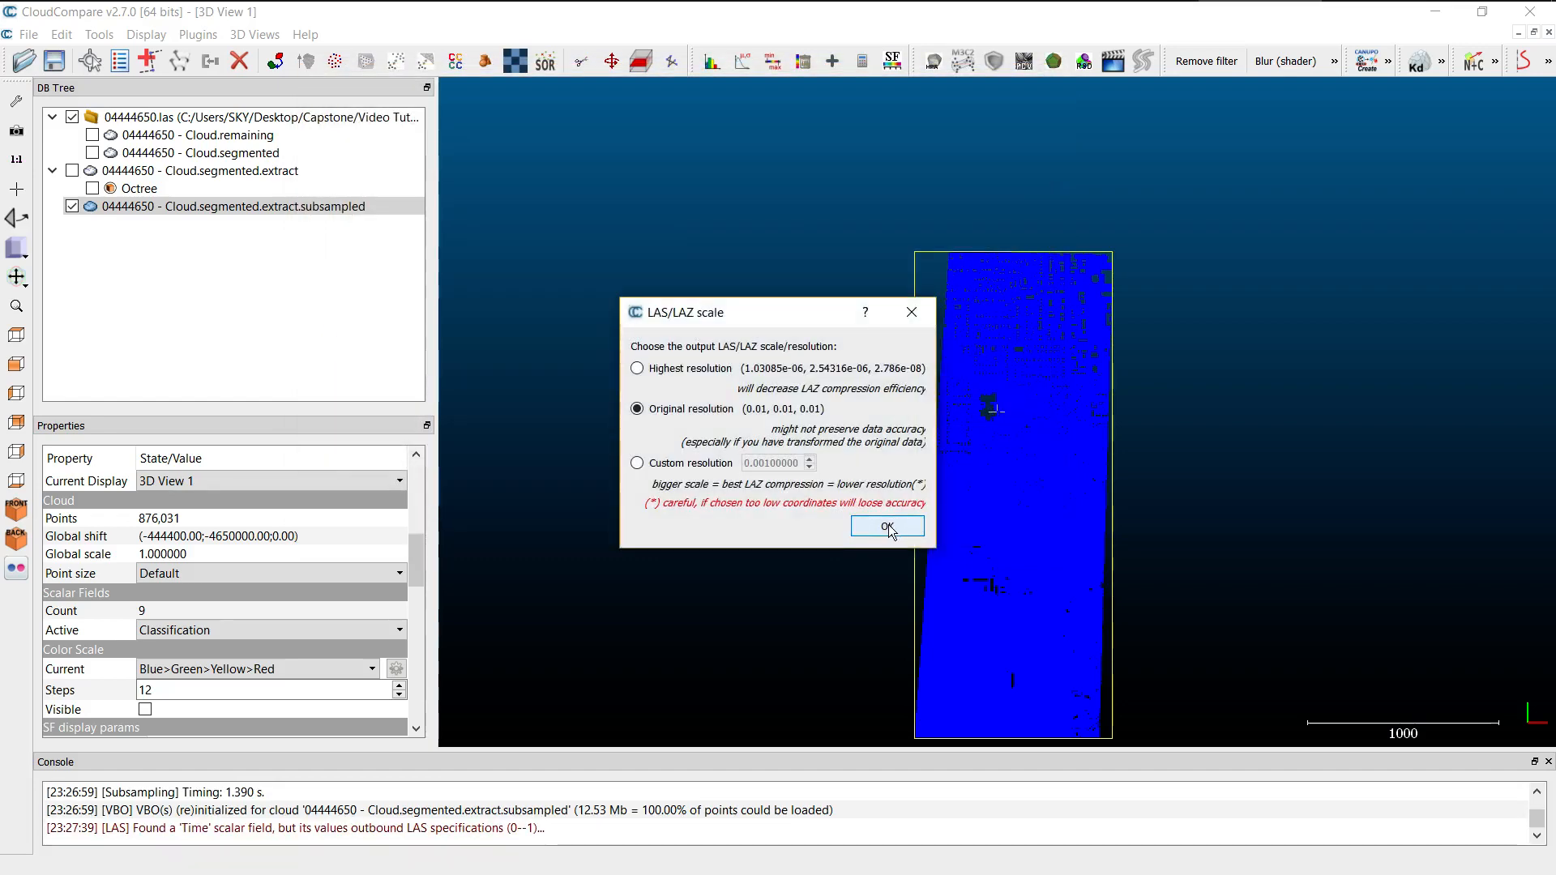
click(888, 525)
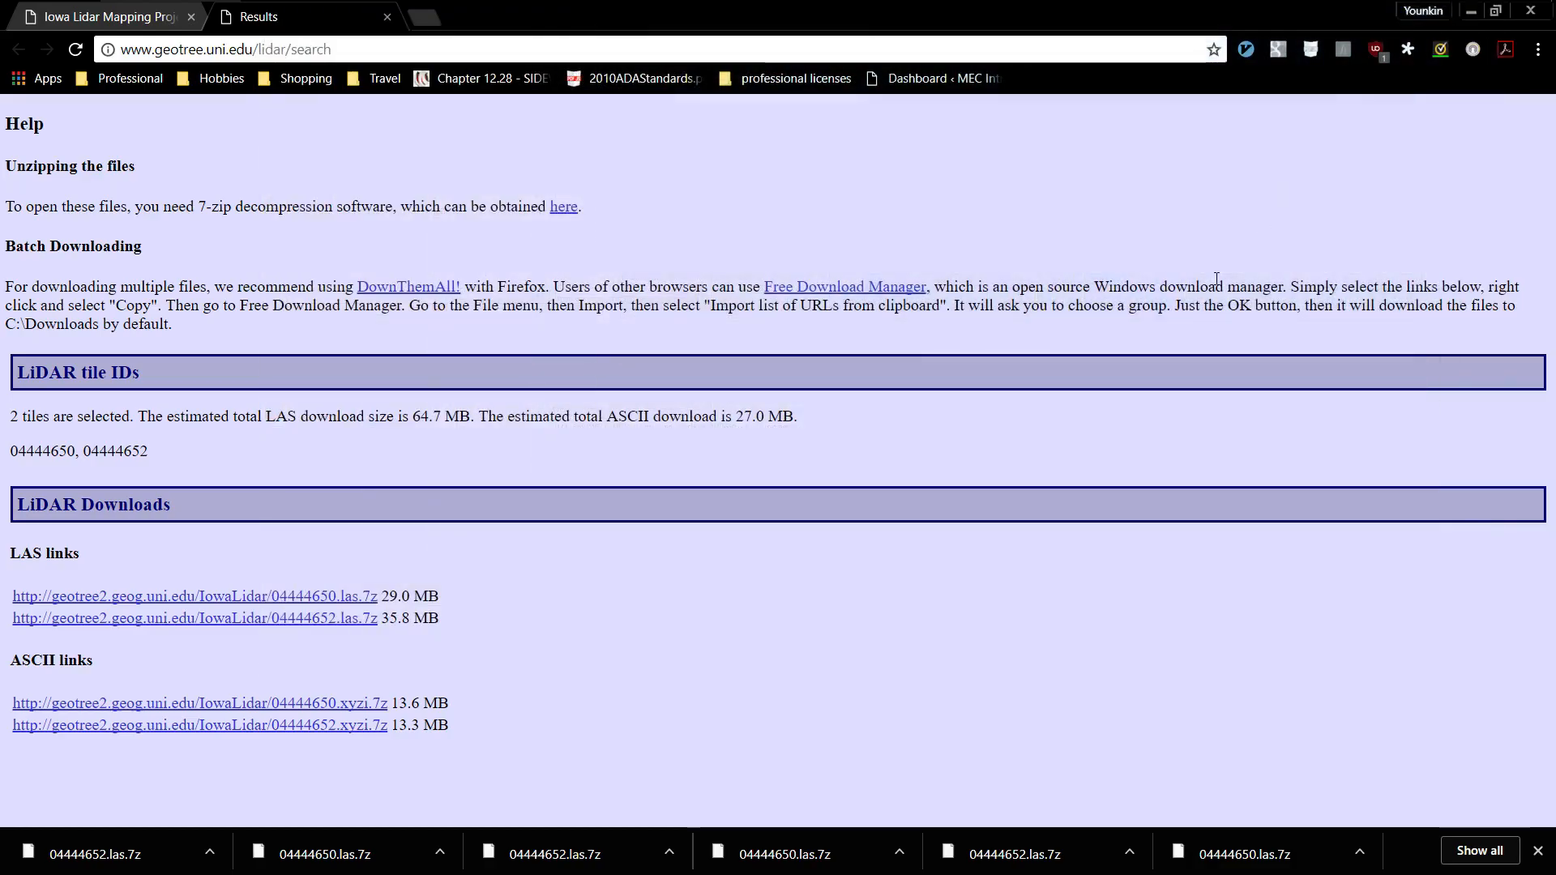
key(alt+Tab)
key(alt+Tab)
key(alt+Tab)
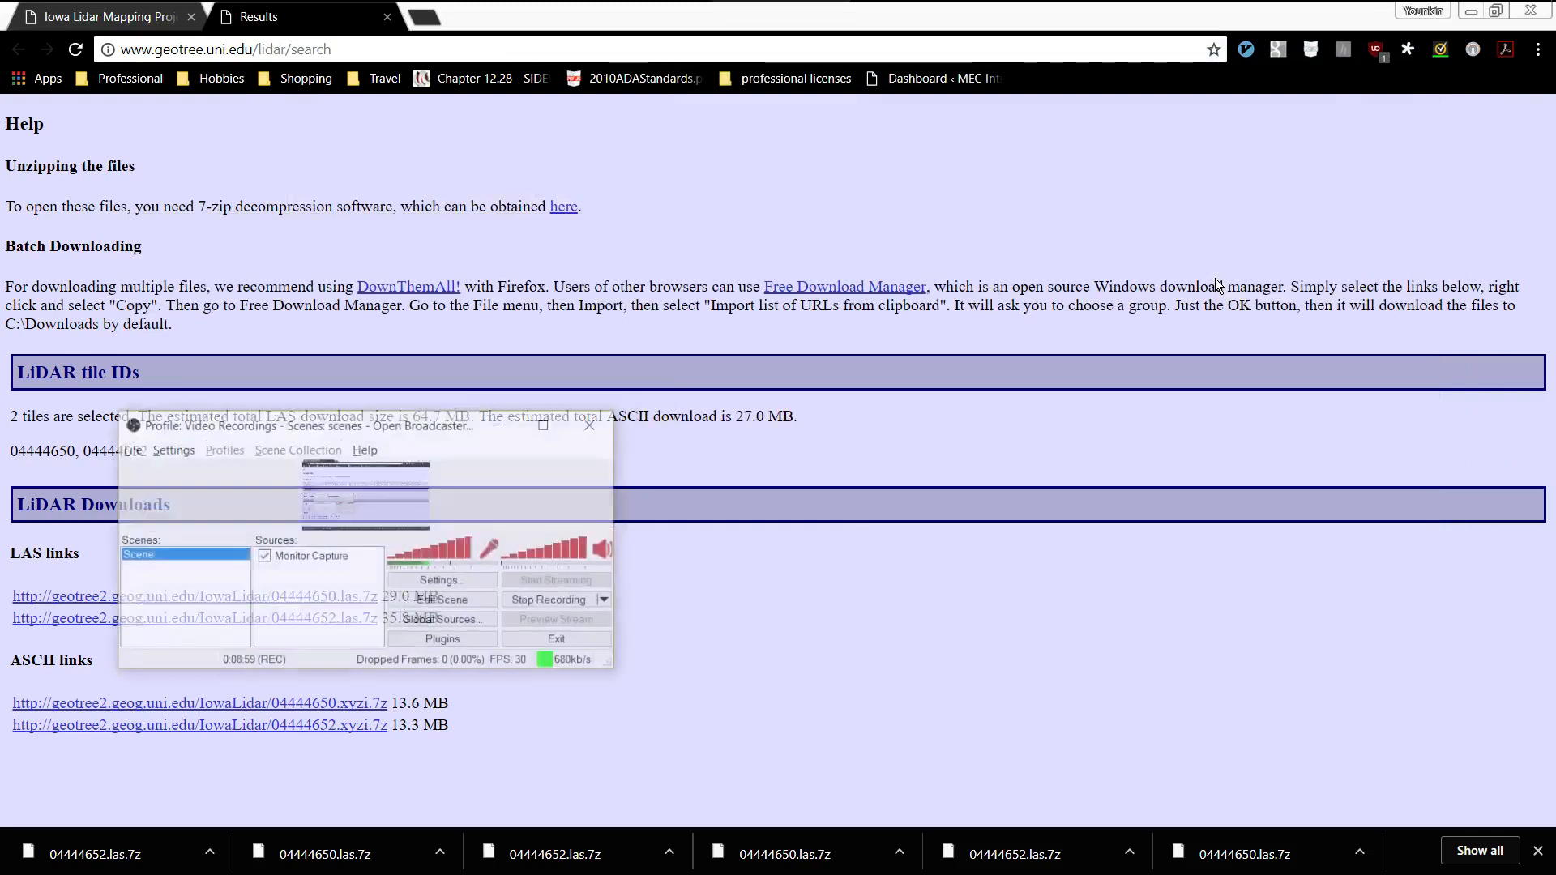